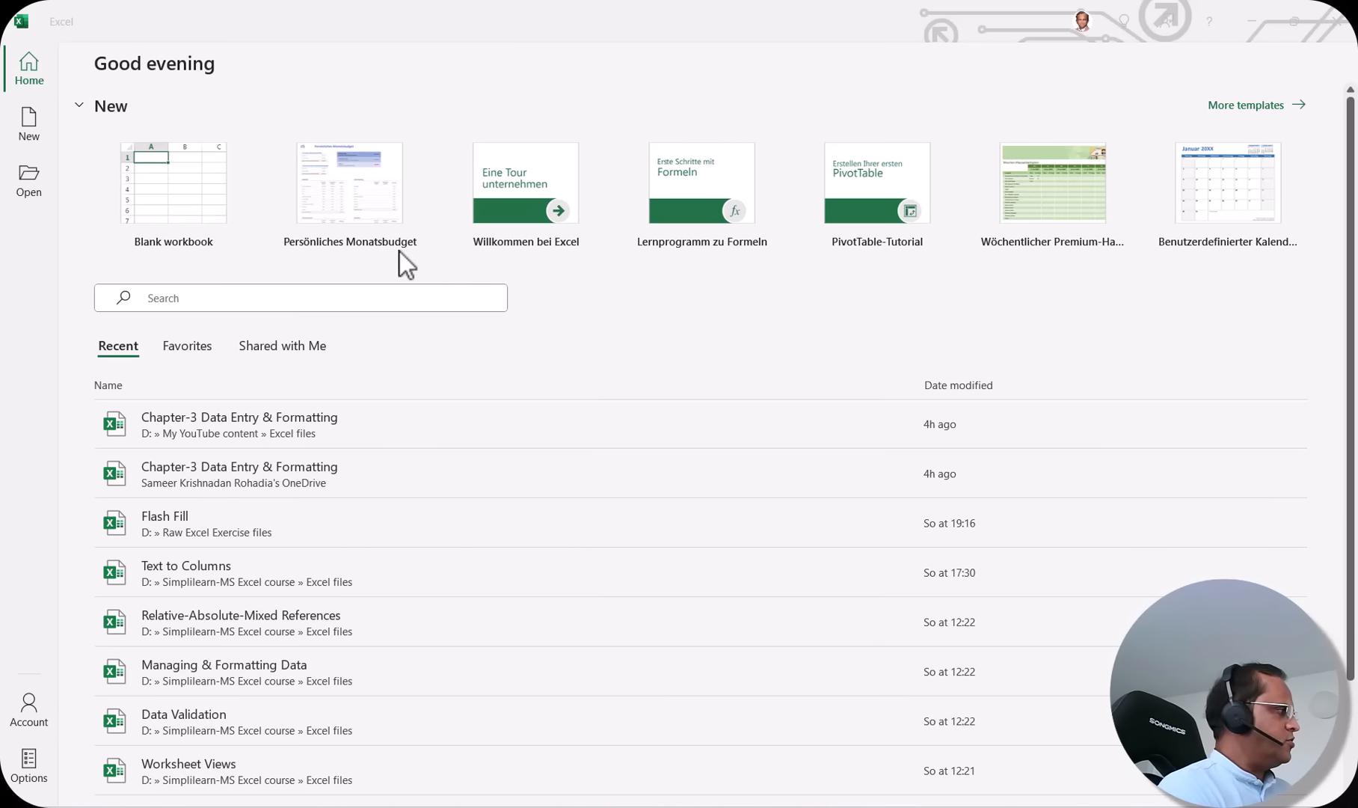
# Step: Create a new workbook from the Persönliches Monatsbudget template
pyautogui.click(363, 206)
pyautogui.click(363, 206)
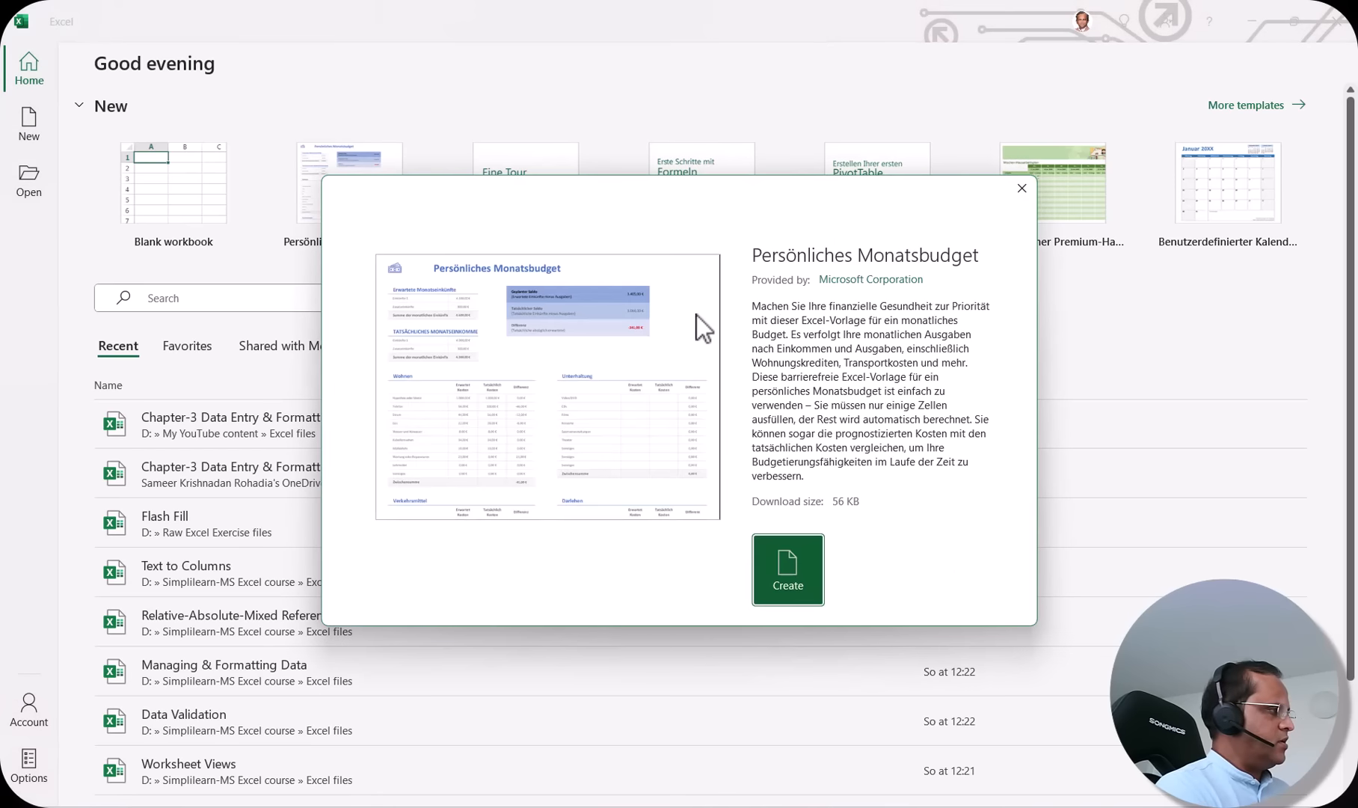
pyautogui.click(790, 558)
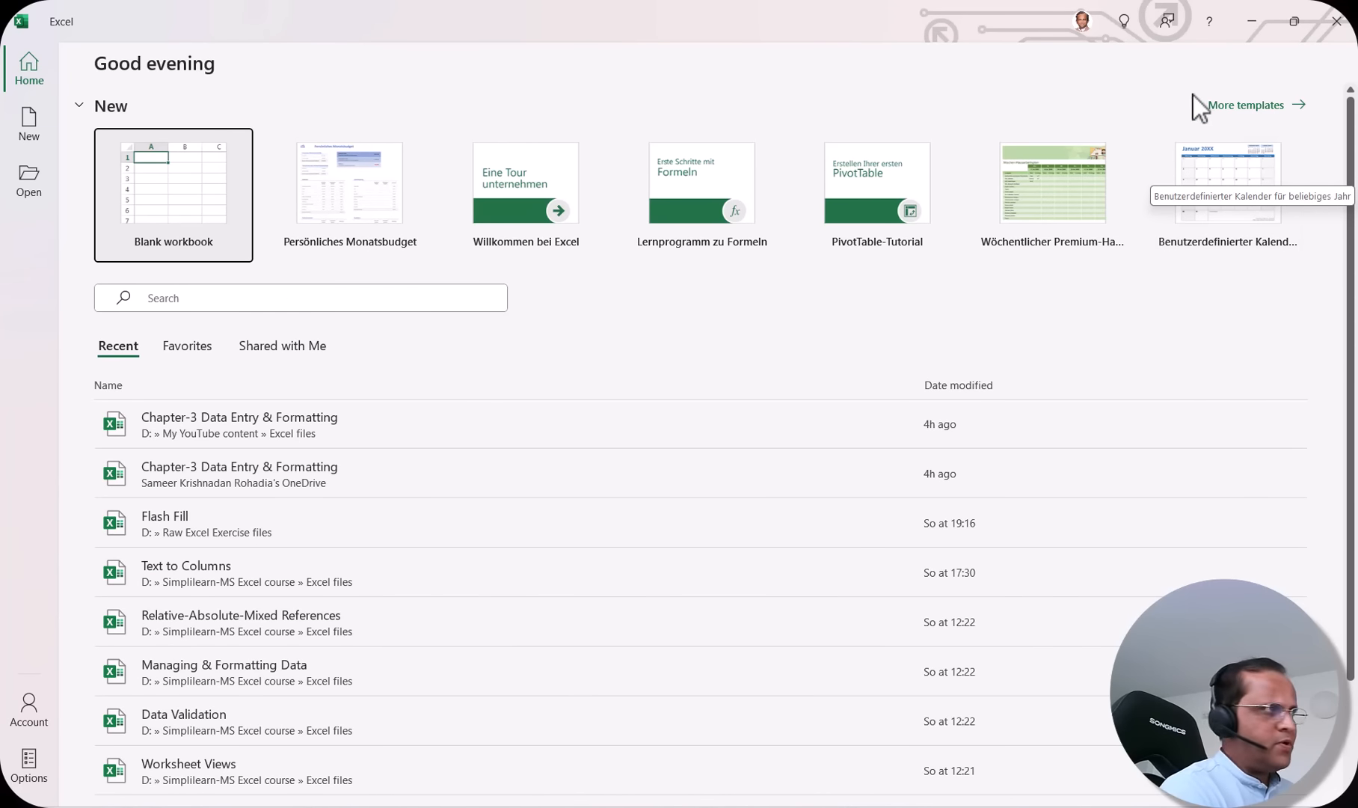
# Step: Browse the full template gallery, looking through the Budgets and Persönlich categories
pyautogui.click(1246, 108)
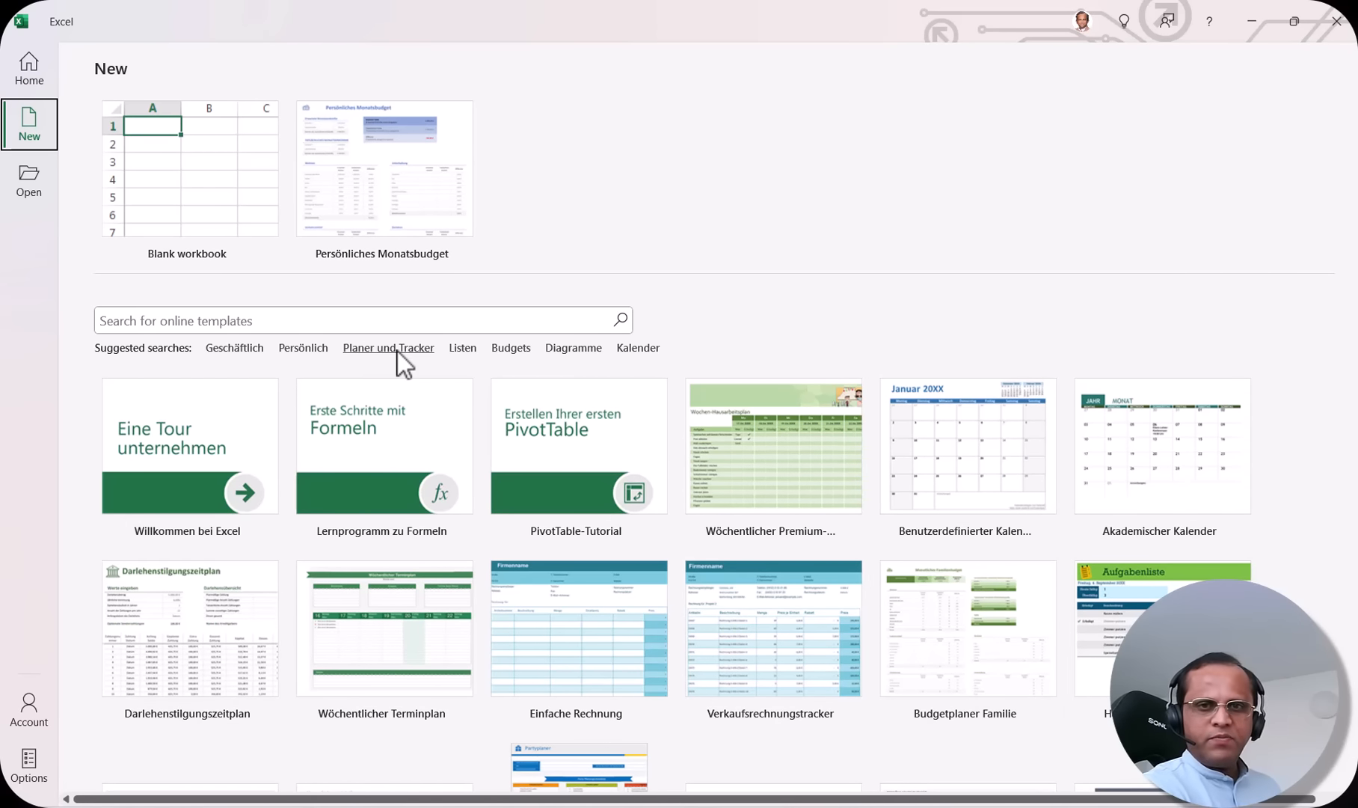
pyautogui.click(510, 348)
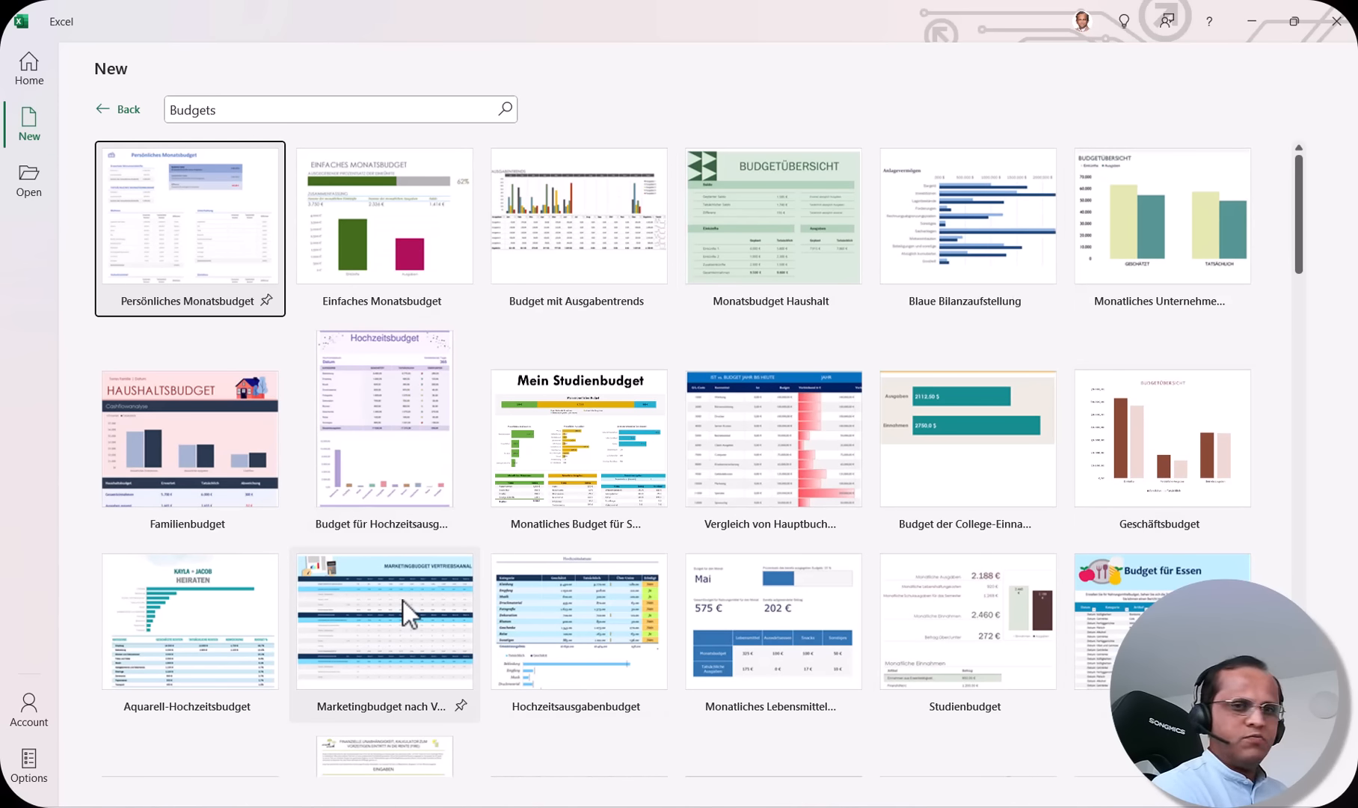
pyautogui.click(118, 109)
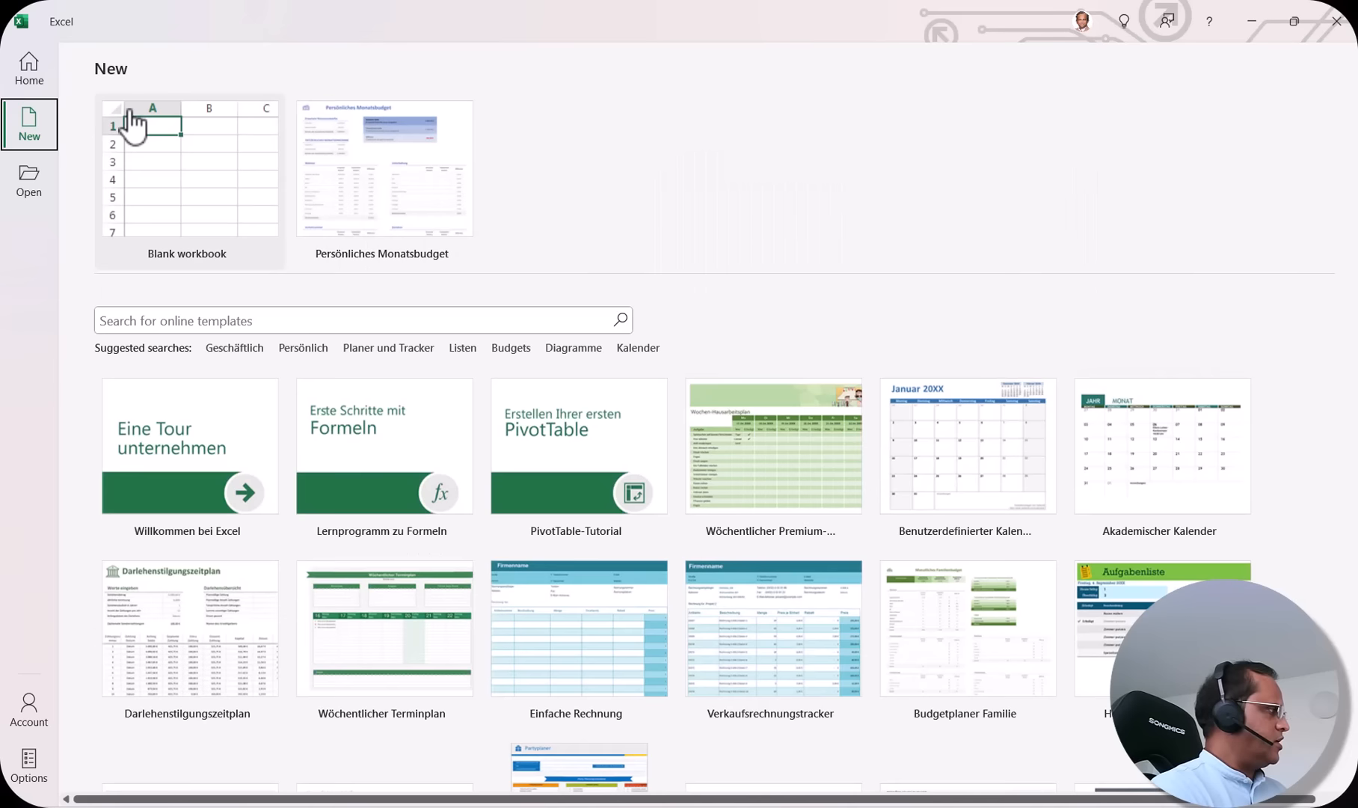
pyautogui.click(304, 348)
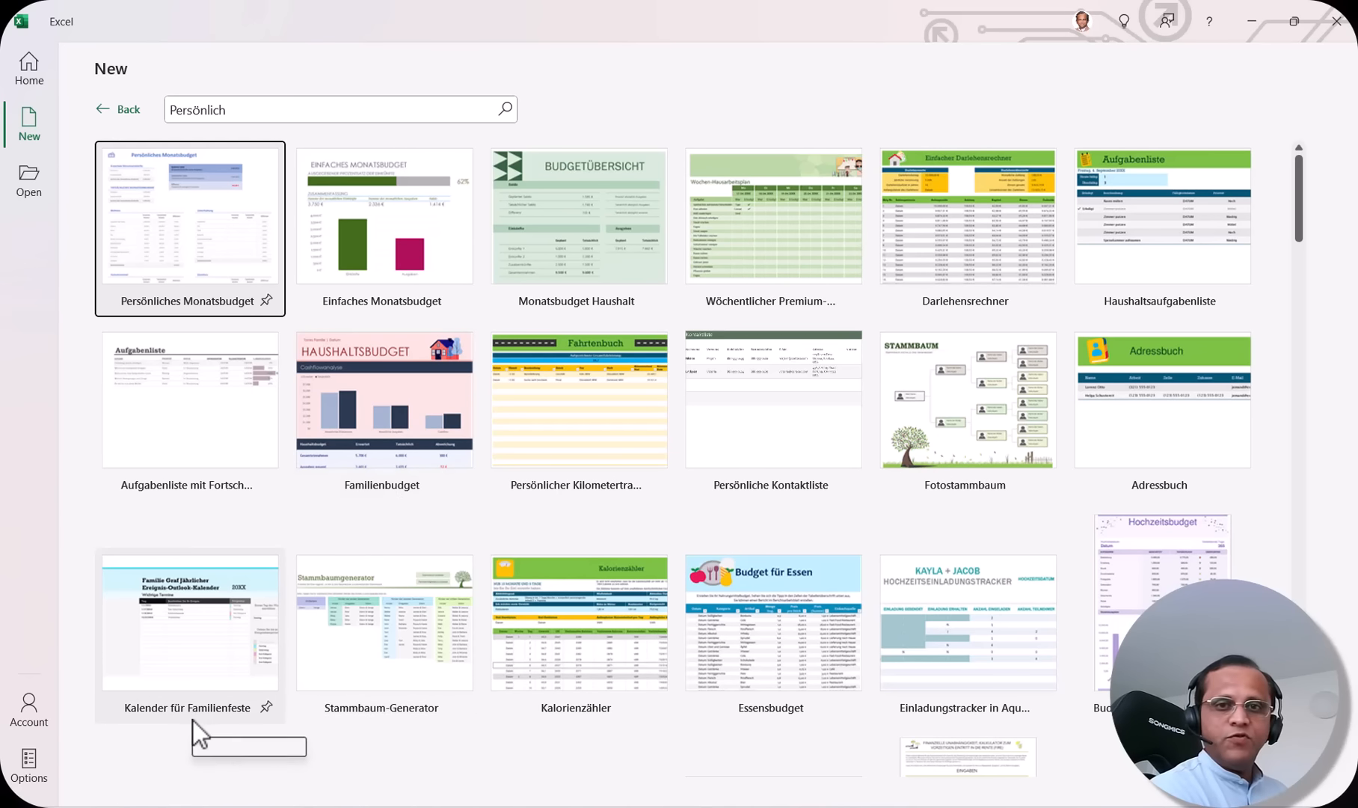
pyautogui.click(124, 111)
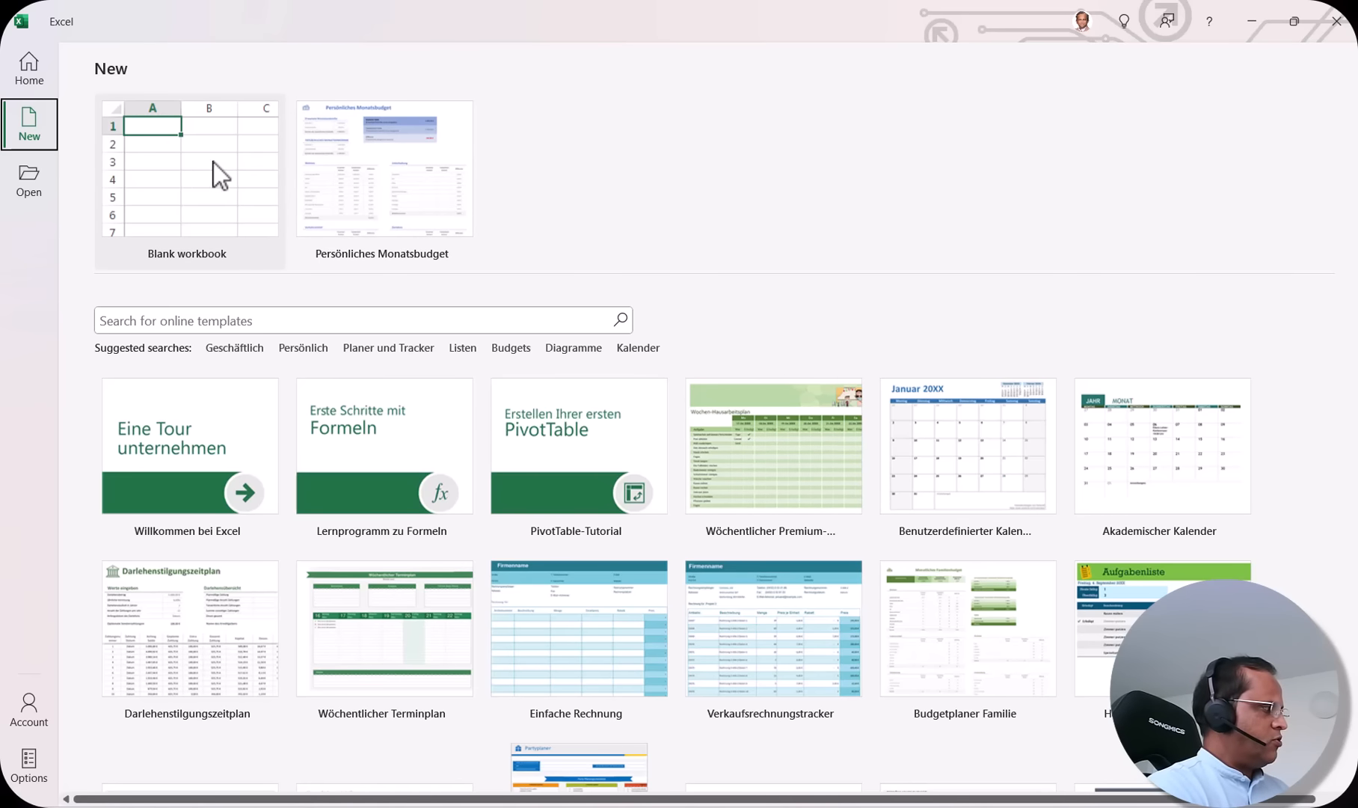
# Step: Start a blank workbook, Book1, from the New page
pyautogui.click(160, 196)
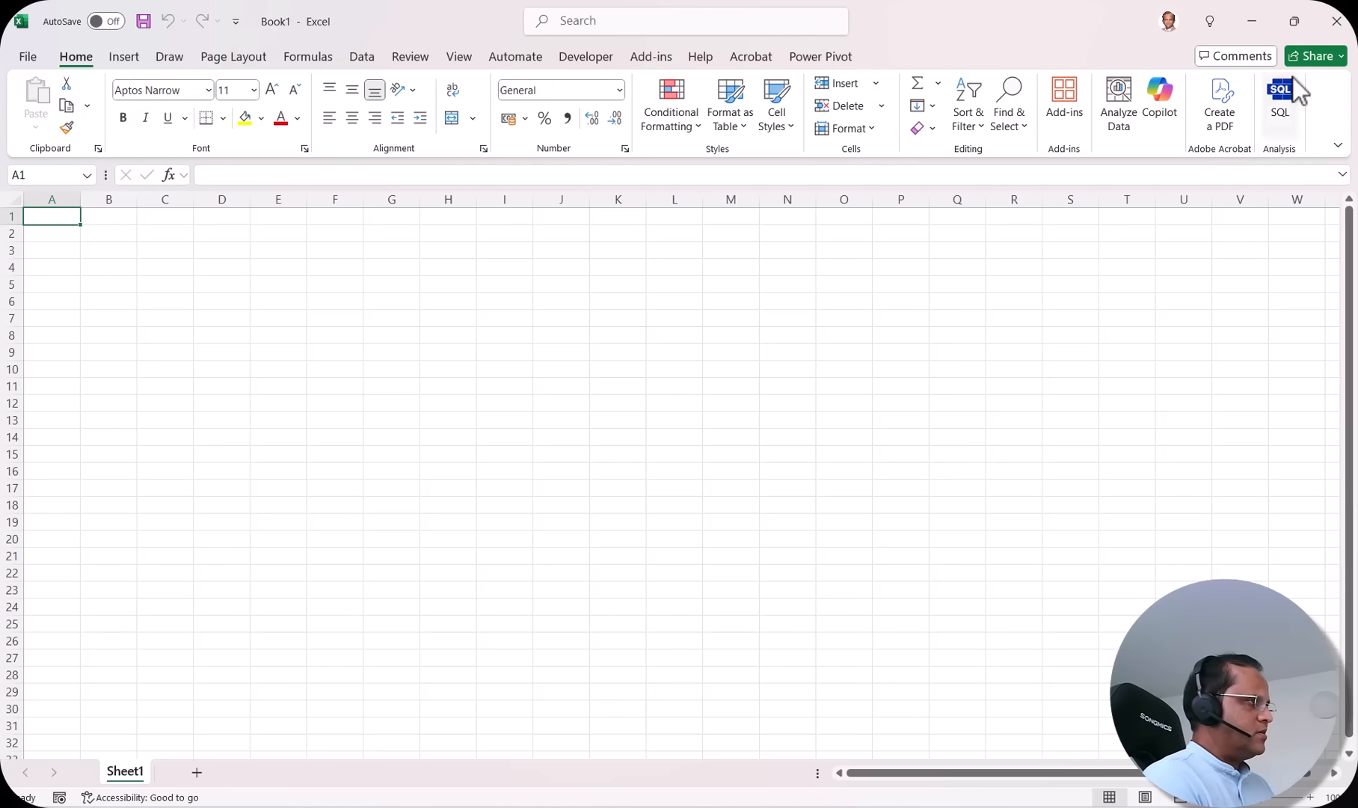
# Step: Show the Insert ribbon commands for tables, charts and illustrations
pyautogui.click(125, 57)
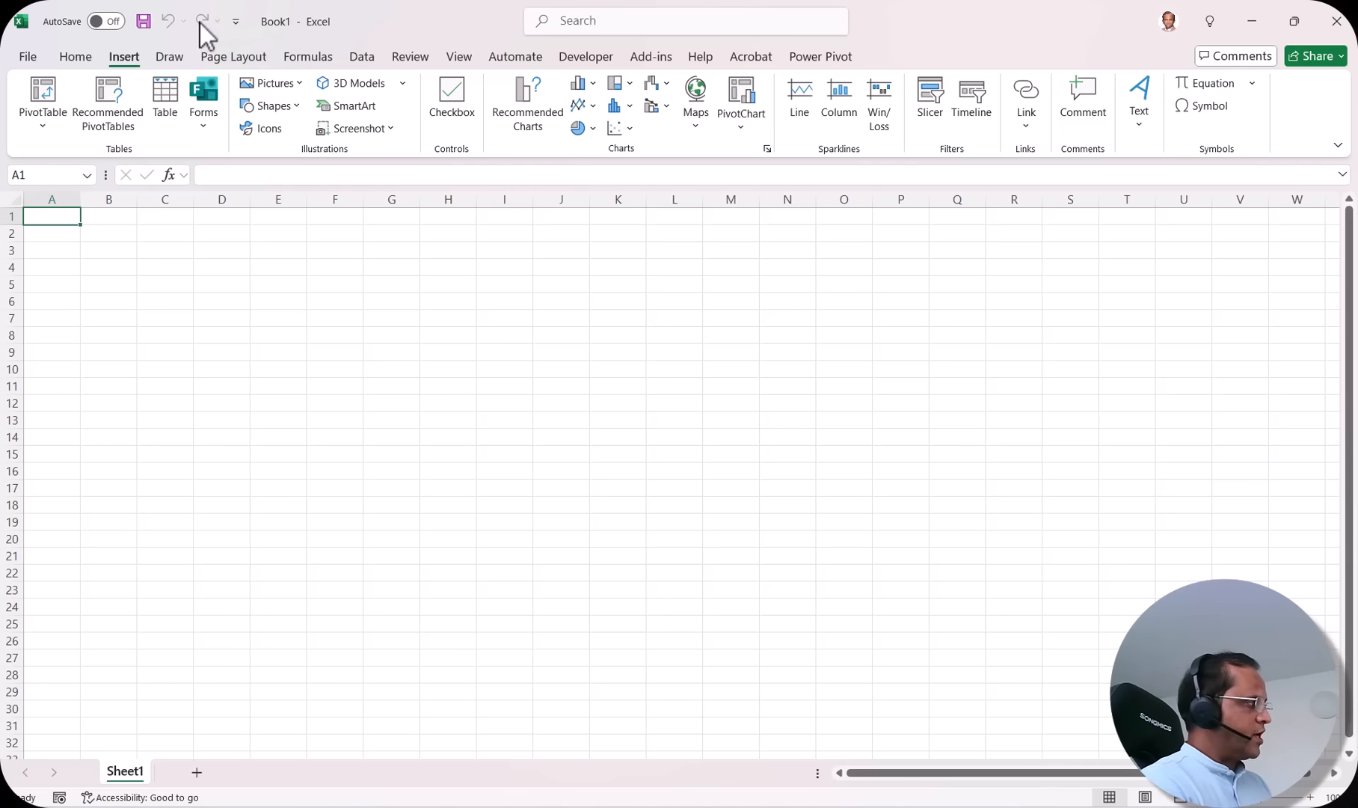
# Step: Add Email to the Quick Access Toolbar, then remove it again
pyautogui.click(237, 24)
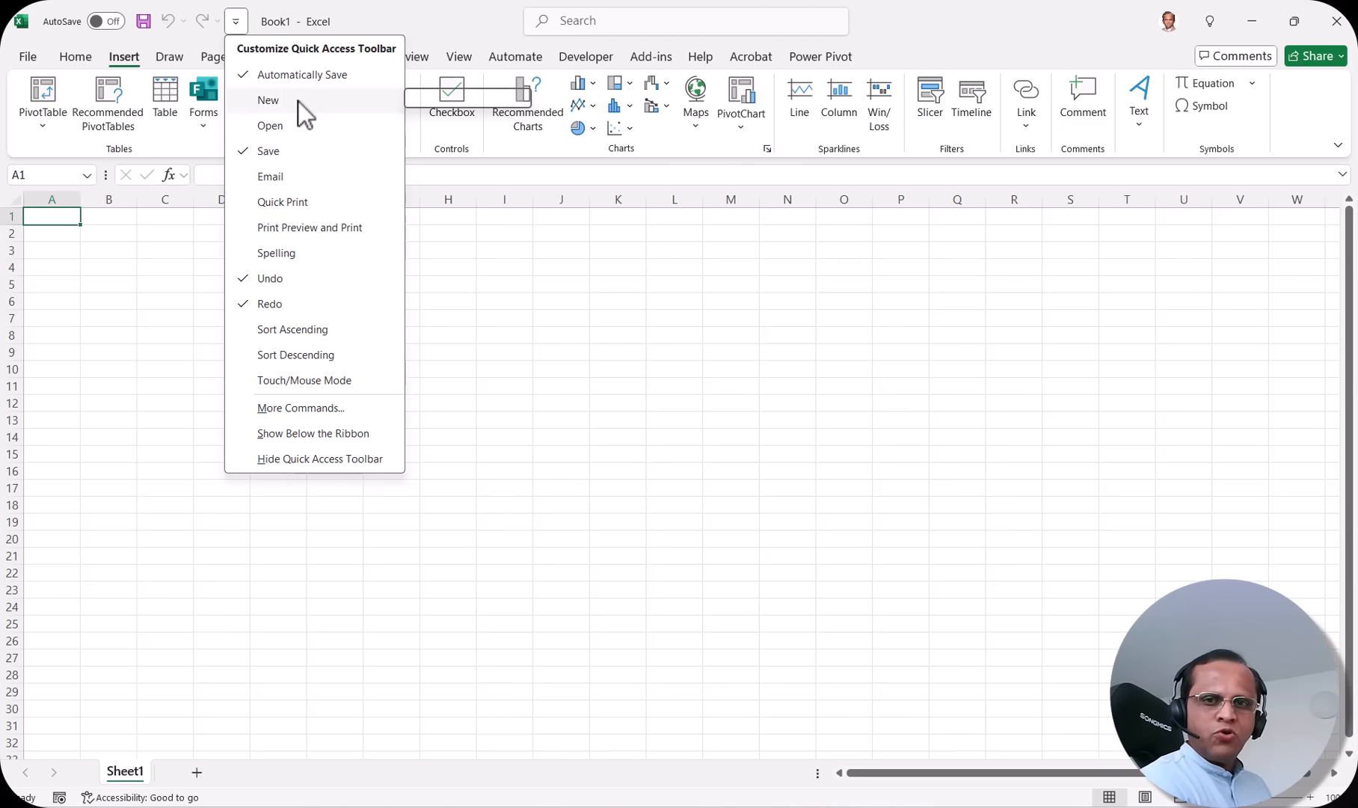
pyautogui.click(271, 178)
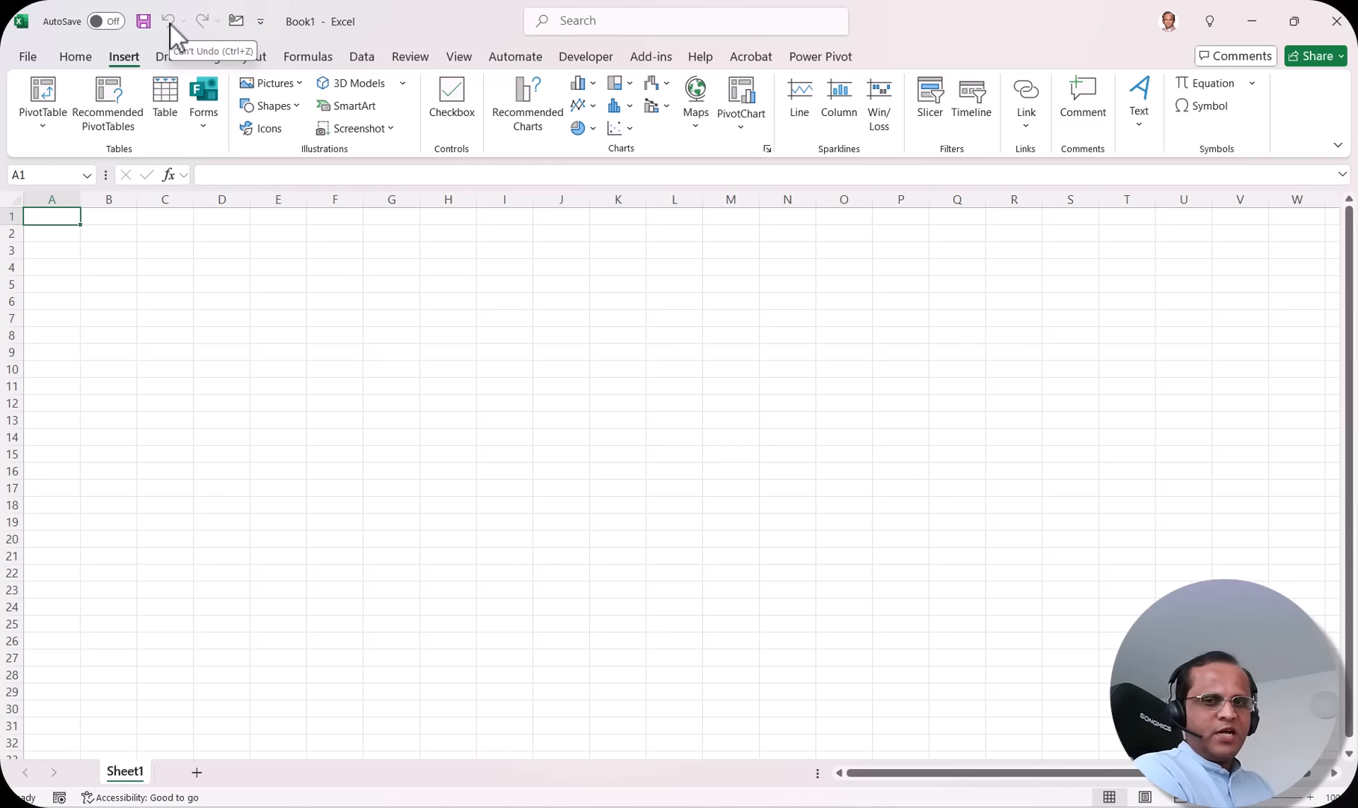
pyautogui.click(261, 23)
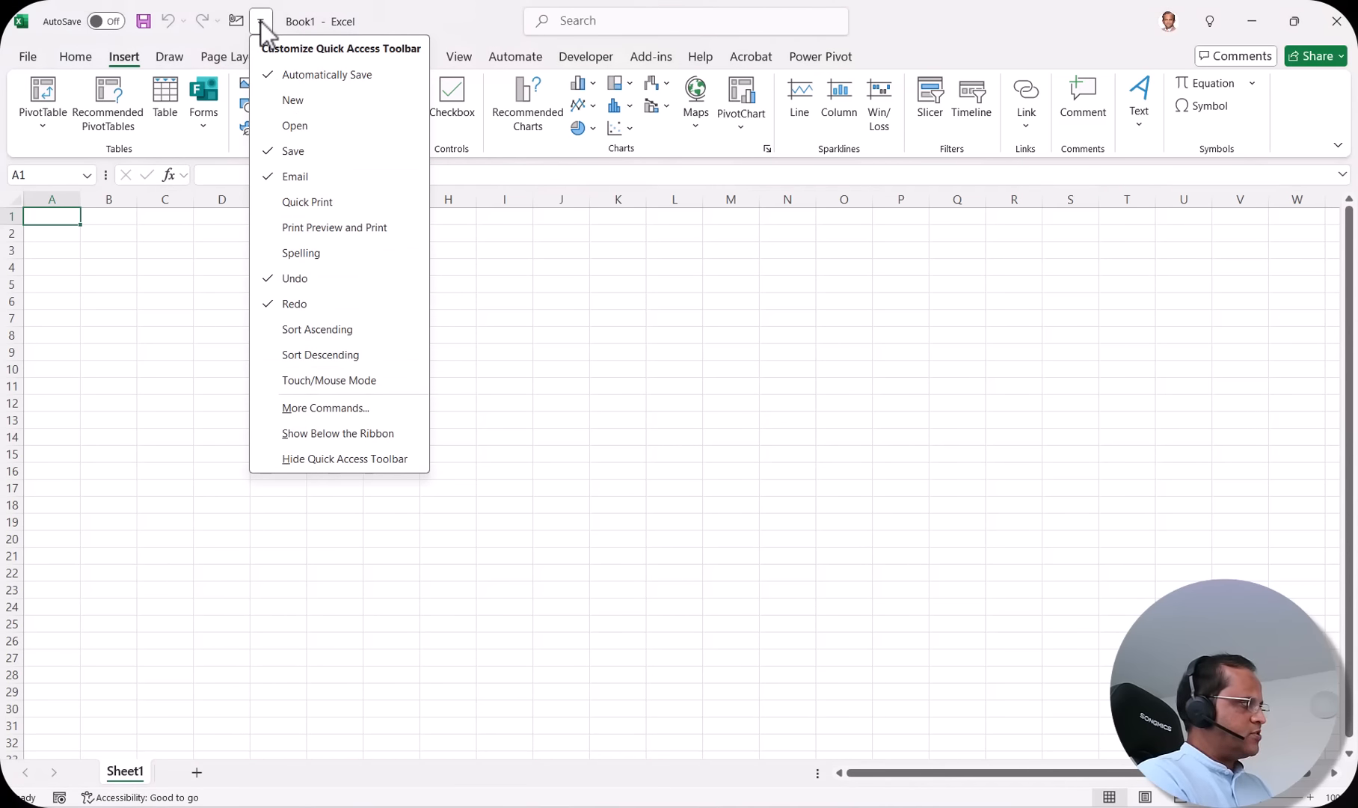
pyautogui.click(302, 177)
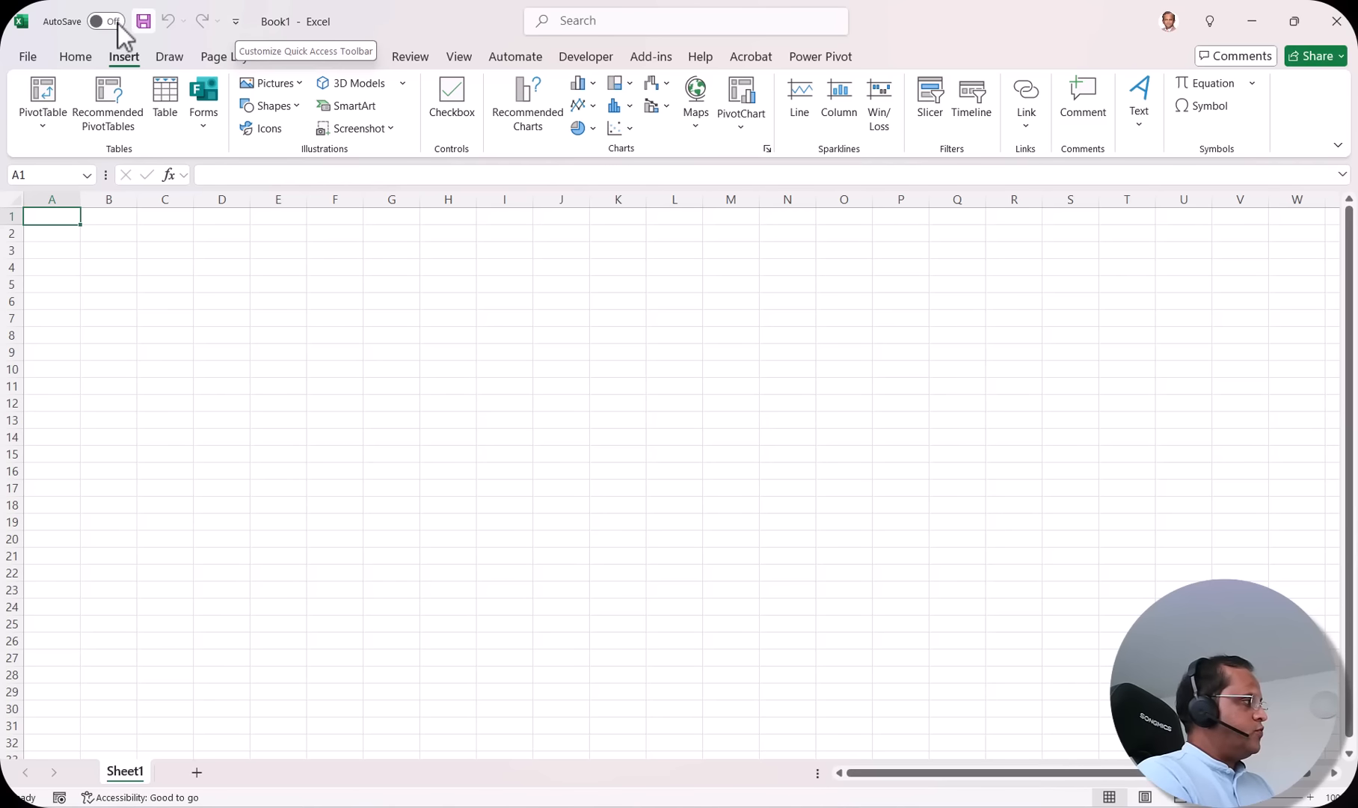
pyautogui.click(243, 24)
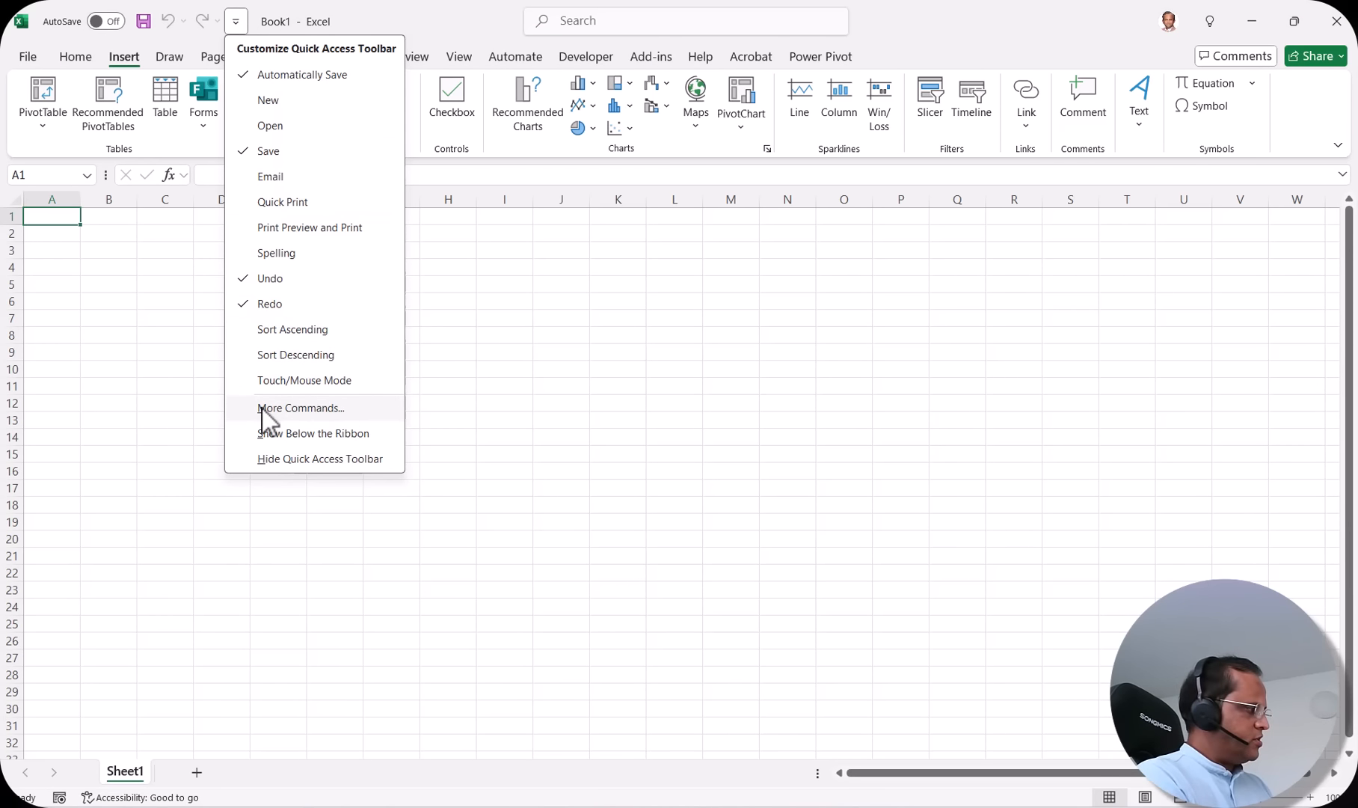
# Step: Add Paste from Popular Commands to the Quick Access Toolbar, after AutoSave, Save, Undo and Redo
pyautogui.click(294, 413)
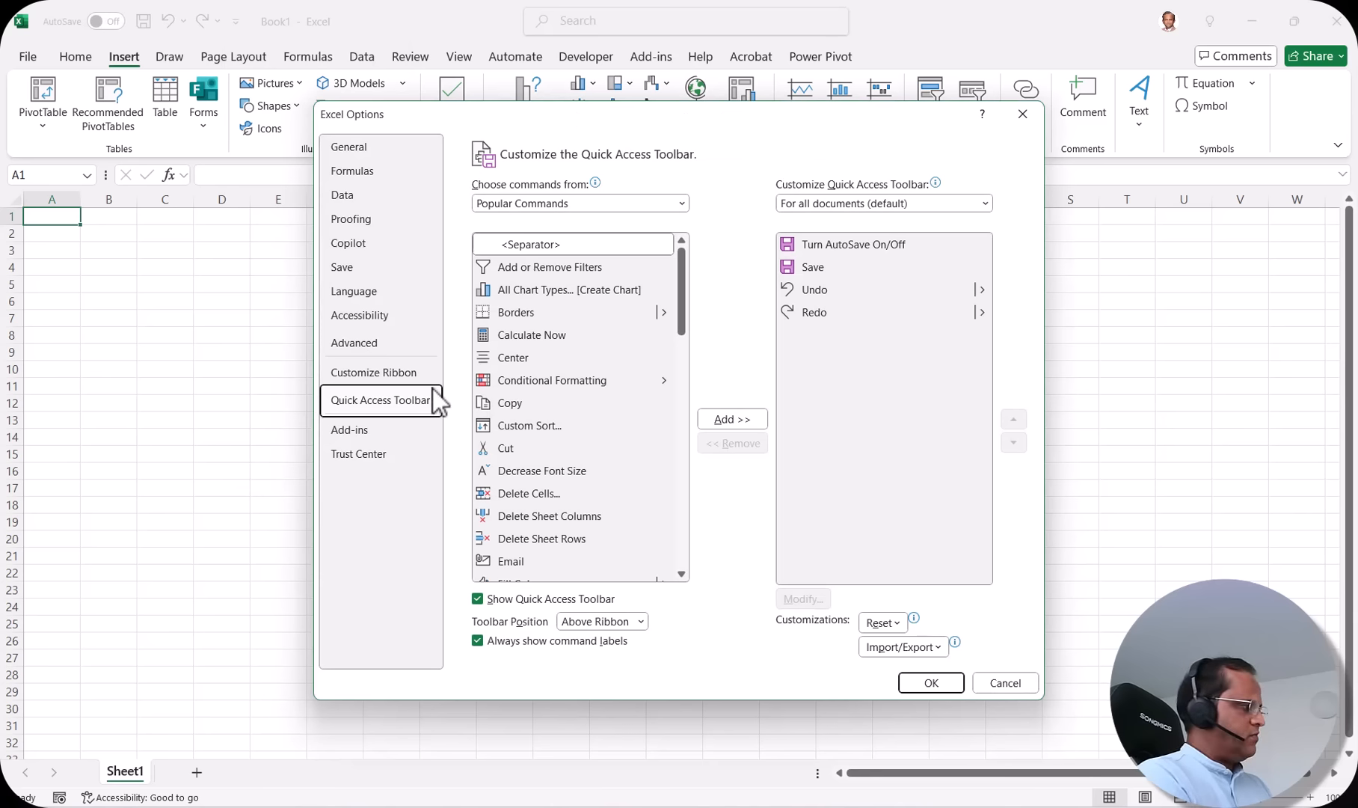
pyautogui.moveTo(699, 112); pyautogui.dragTo(689, 48)
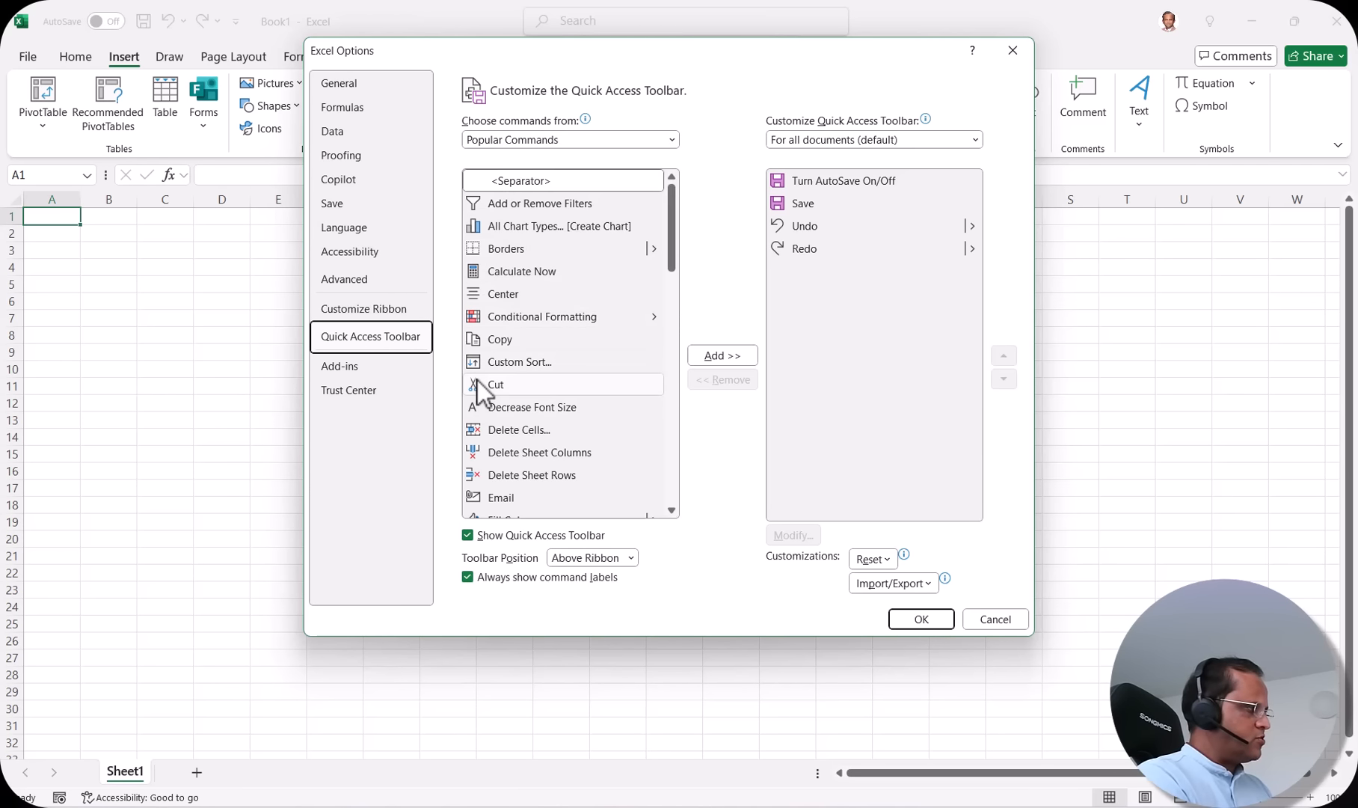
pyautogui.scroll(-12, 516, 383)
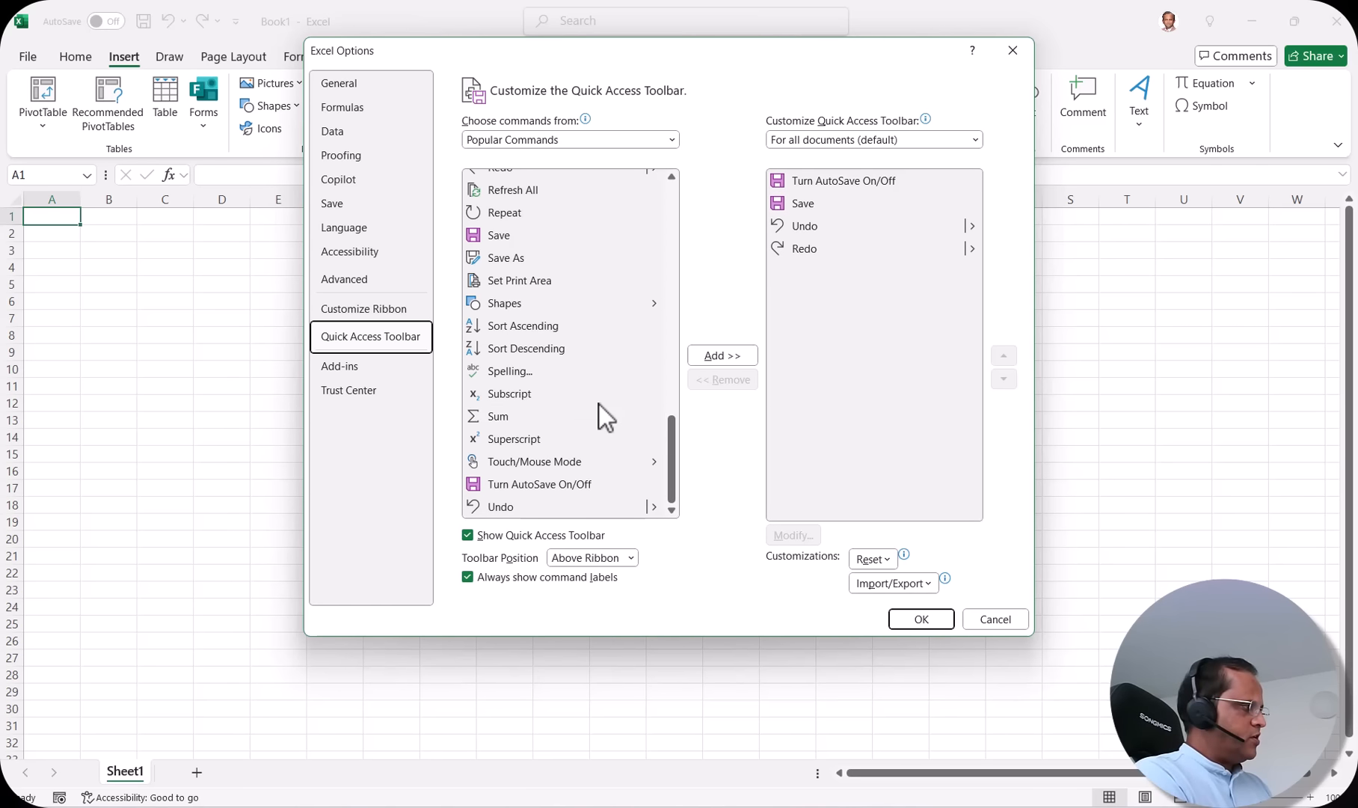
pyautogui.scroll(1, 599, 405)
pyautogui.scroll(2, 600, 405)
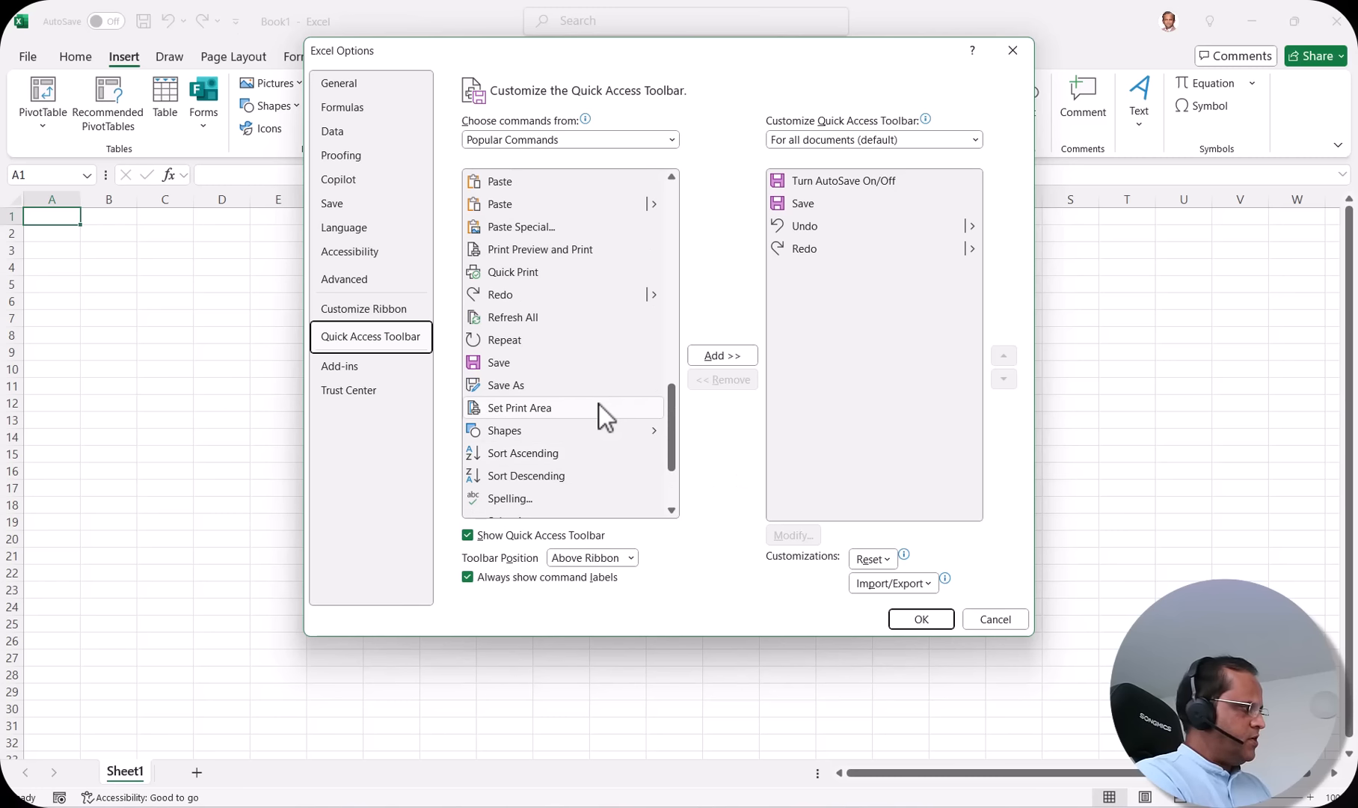
pyautogui.scroll(3, 513, 326)
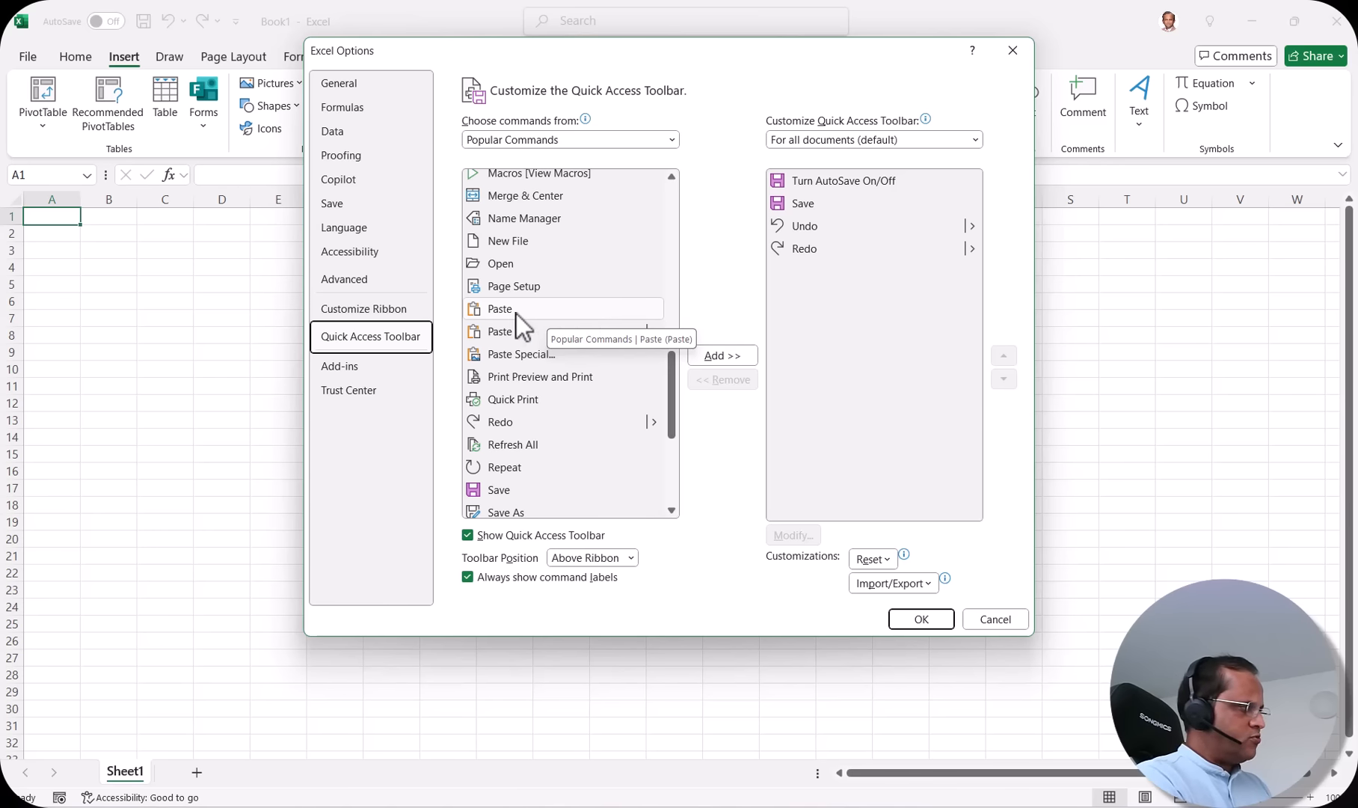
pyautogui.click(498, 310)
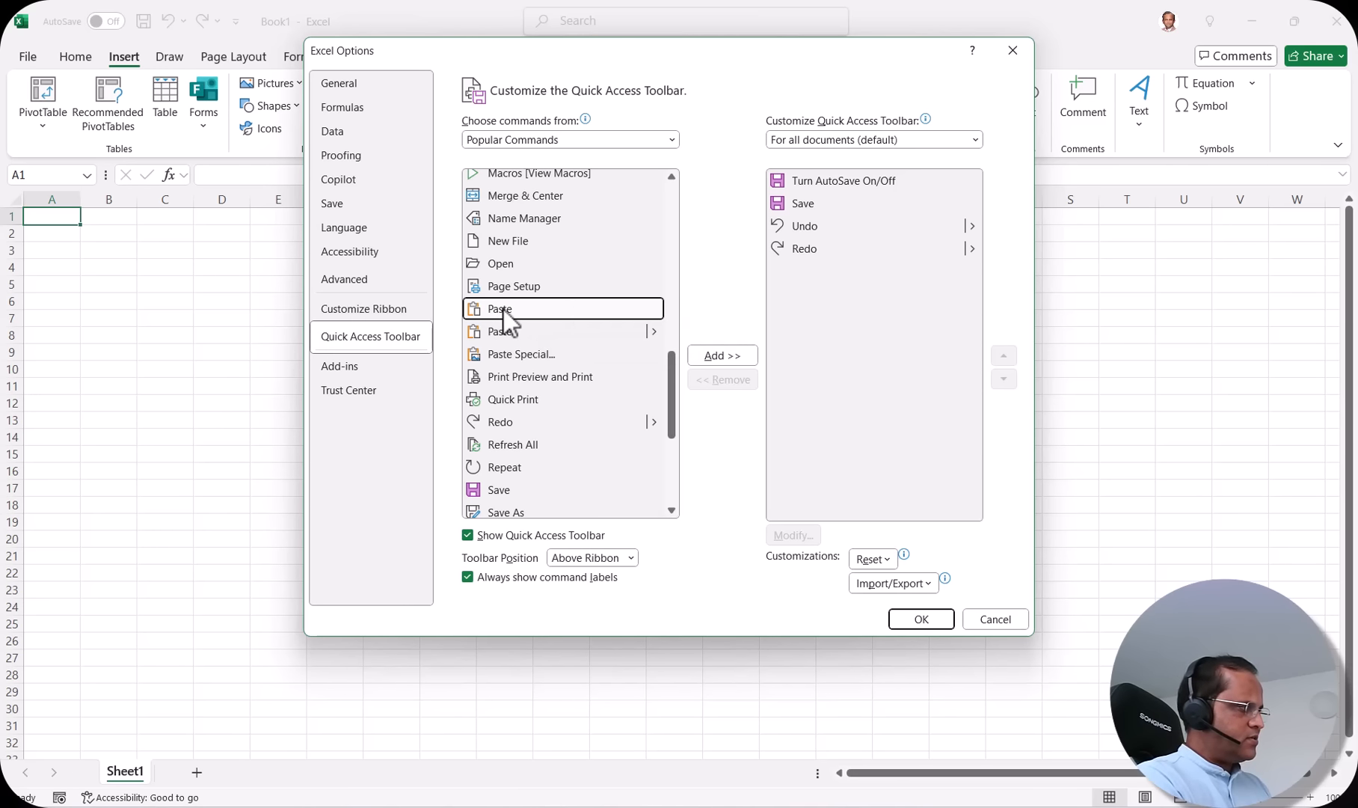
pyautogui.click(722, 356)
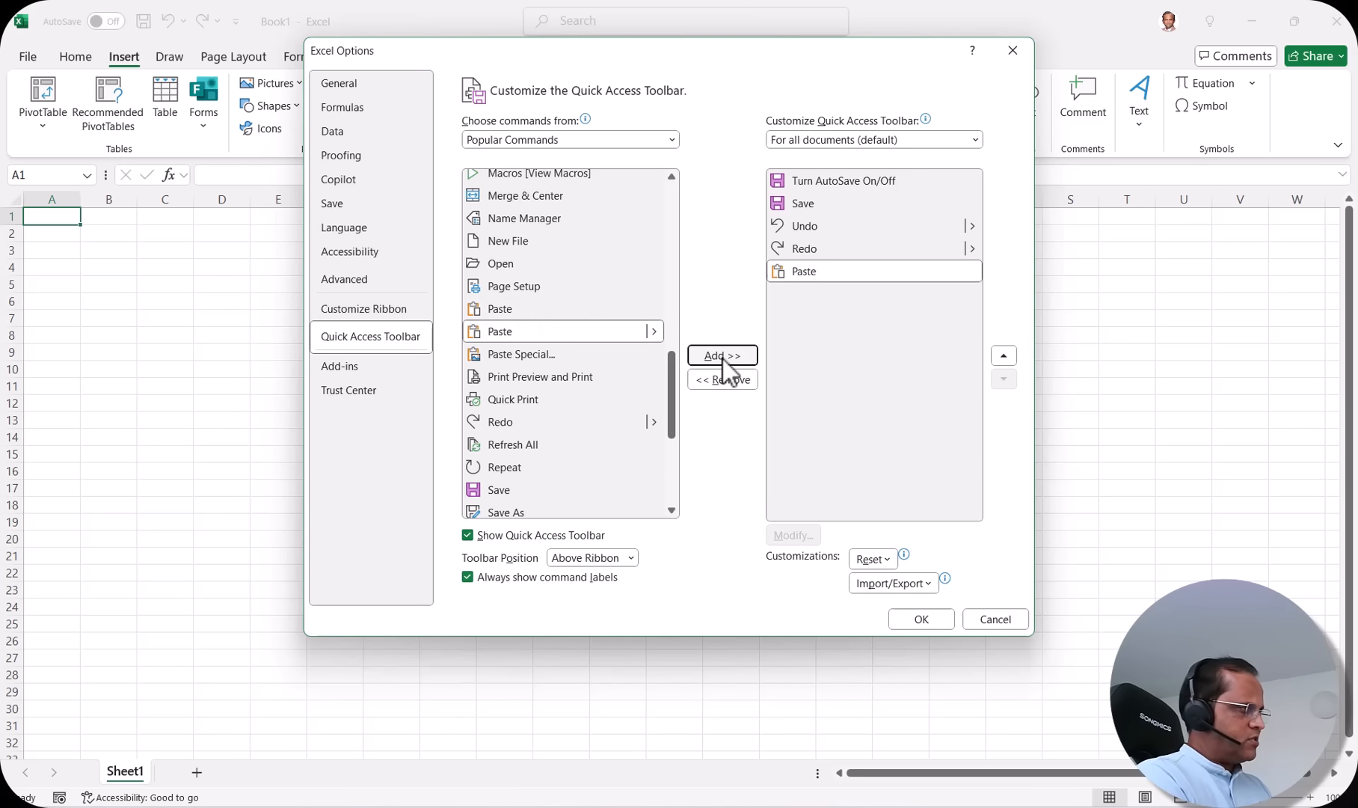
pyautogui.click(828, 276)
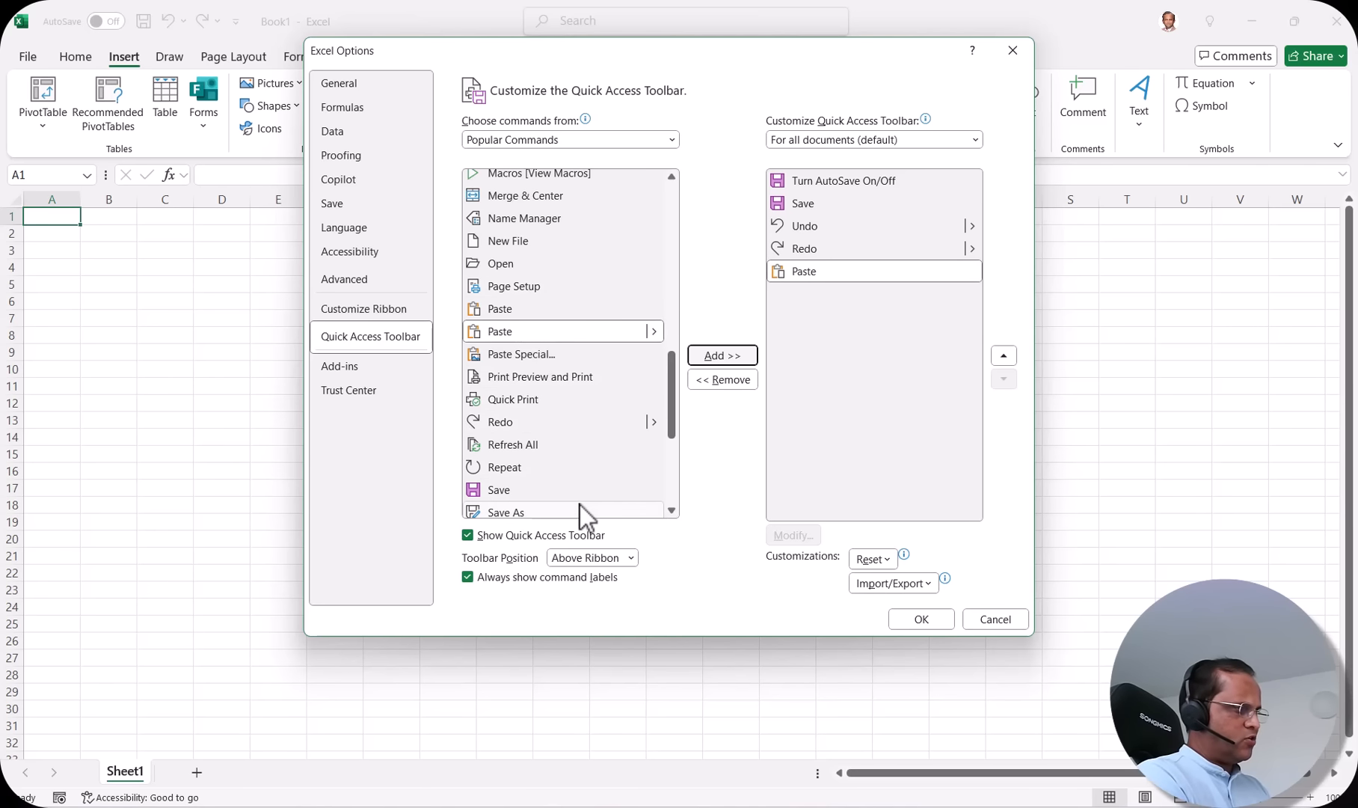
# Step: Add Header & Footer from the Insert Tab commands to the Quick Access Toolbar list
pyautogui.click(672, 139)
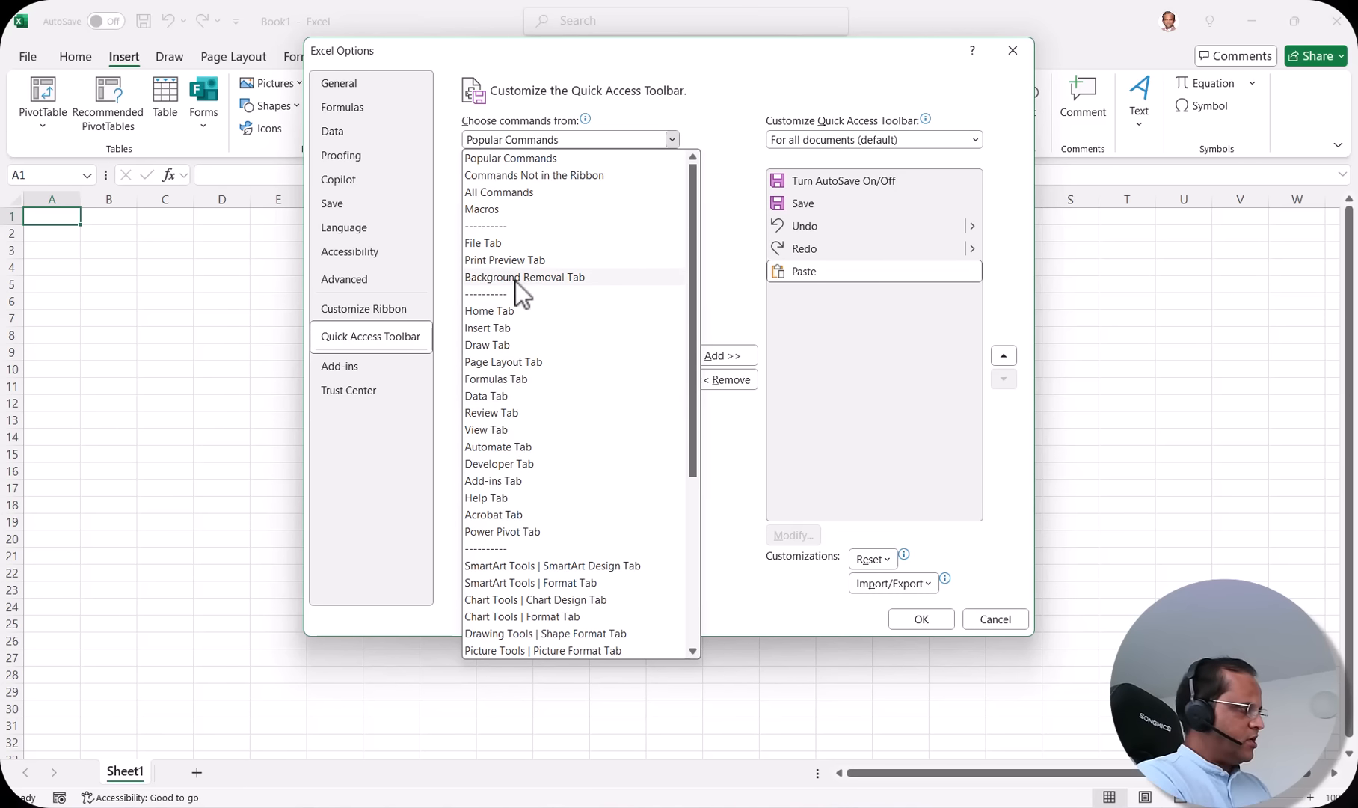
pyautogui.click(508, 329)
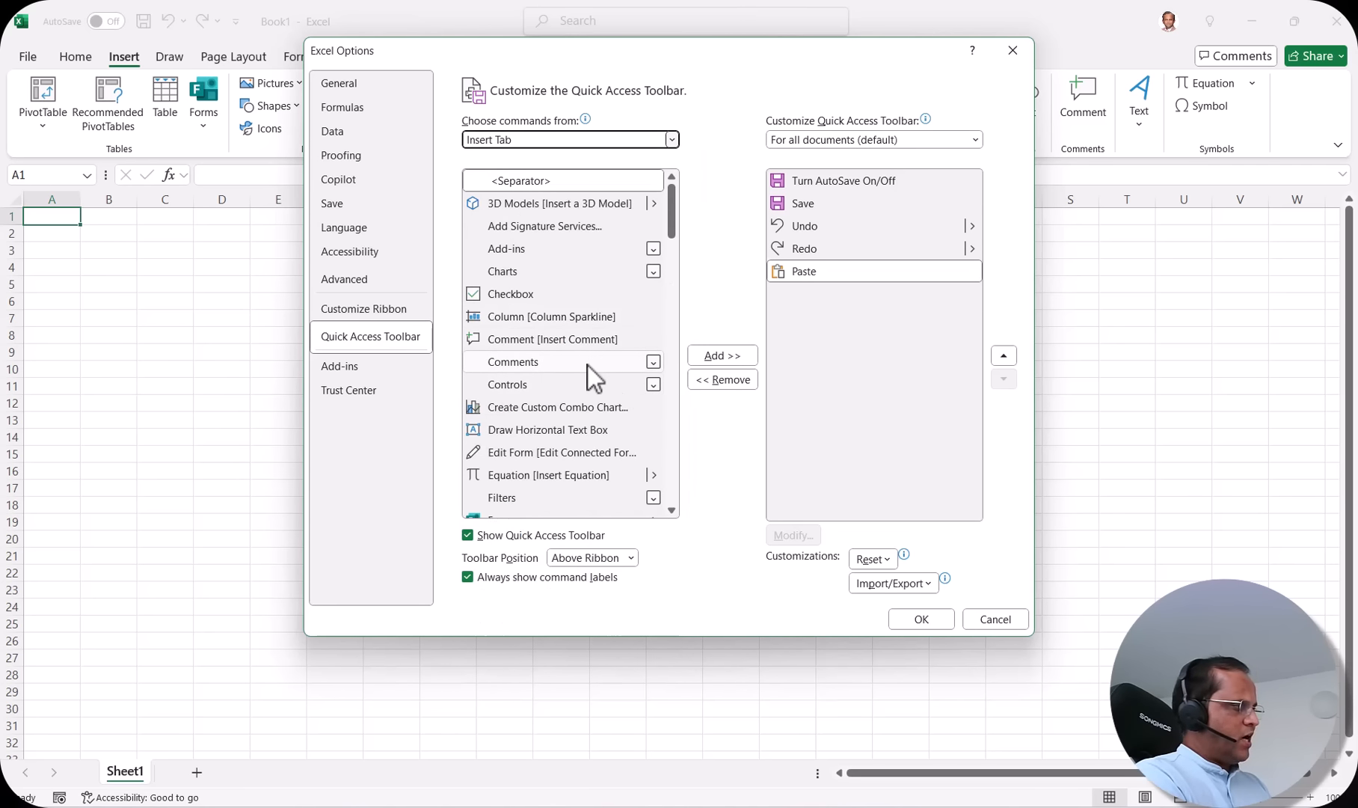
pyautogui.scroll(-3, 580, 414)
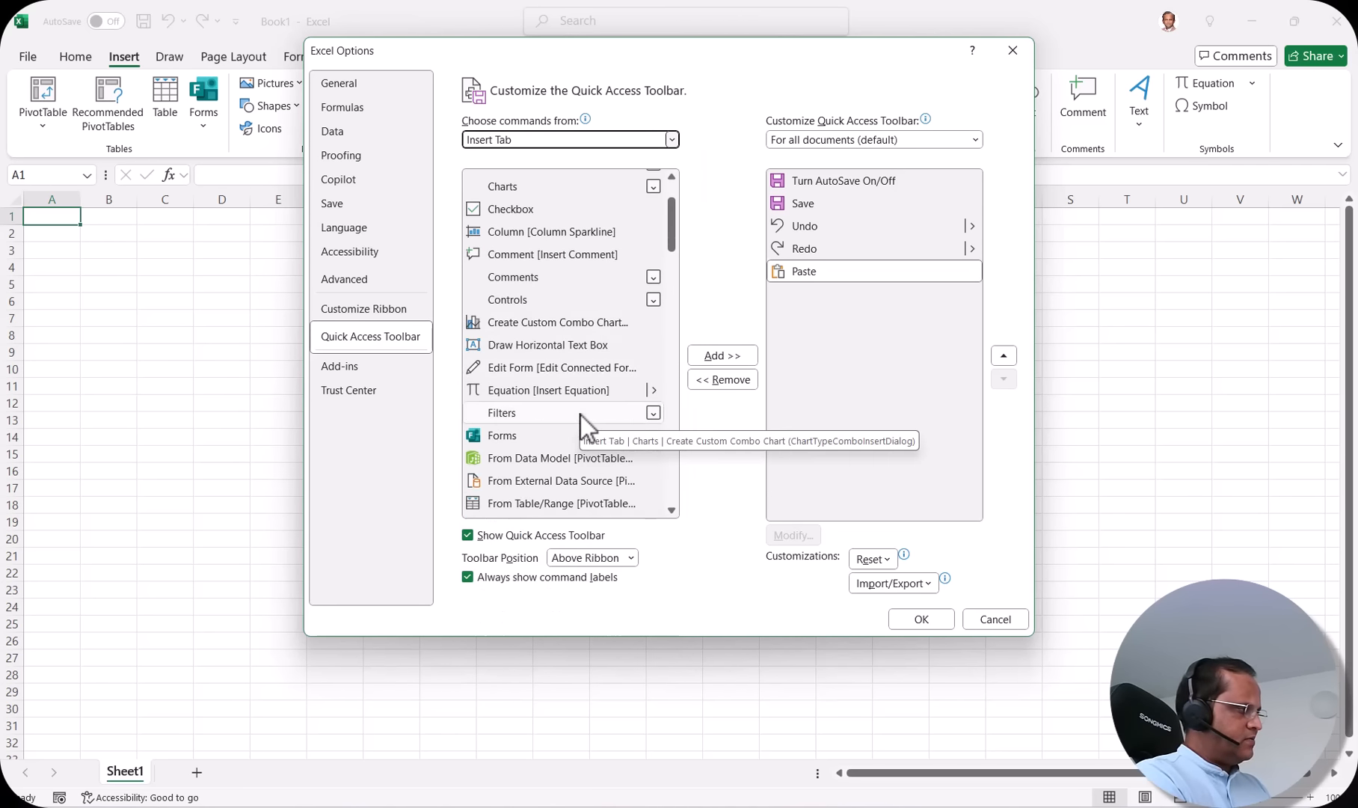
pyautogui.scroll(-2, 579, 421)
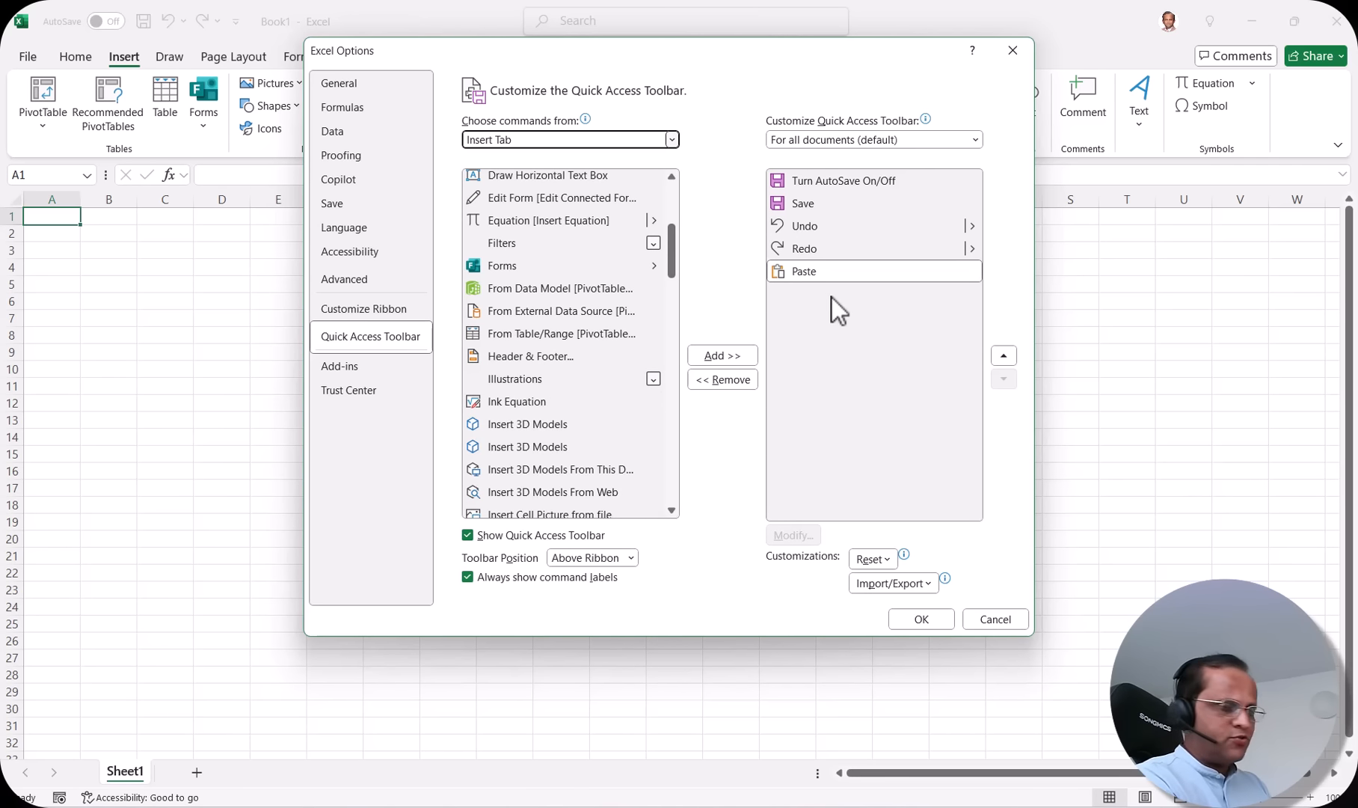
pyautogui.click(551, 359)
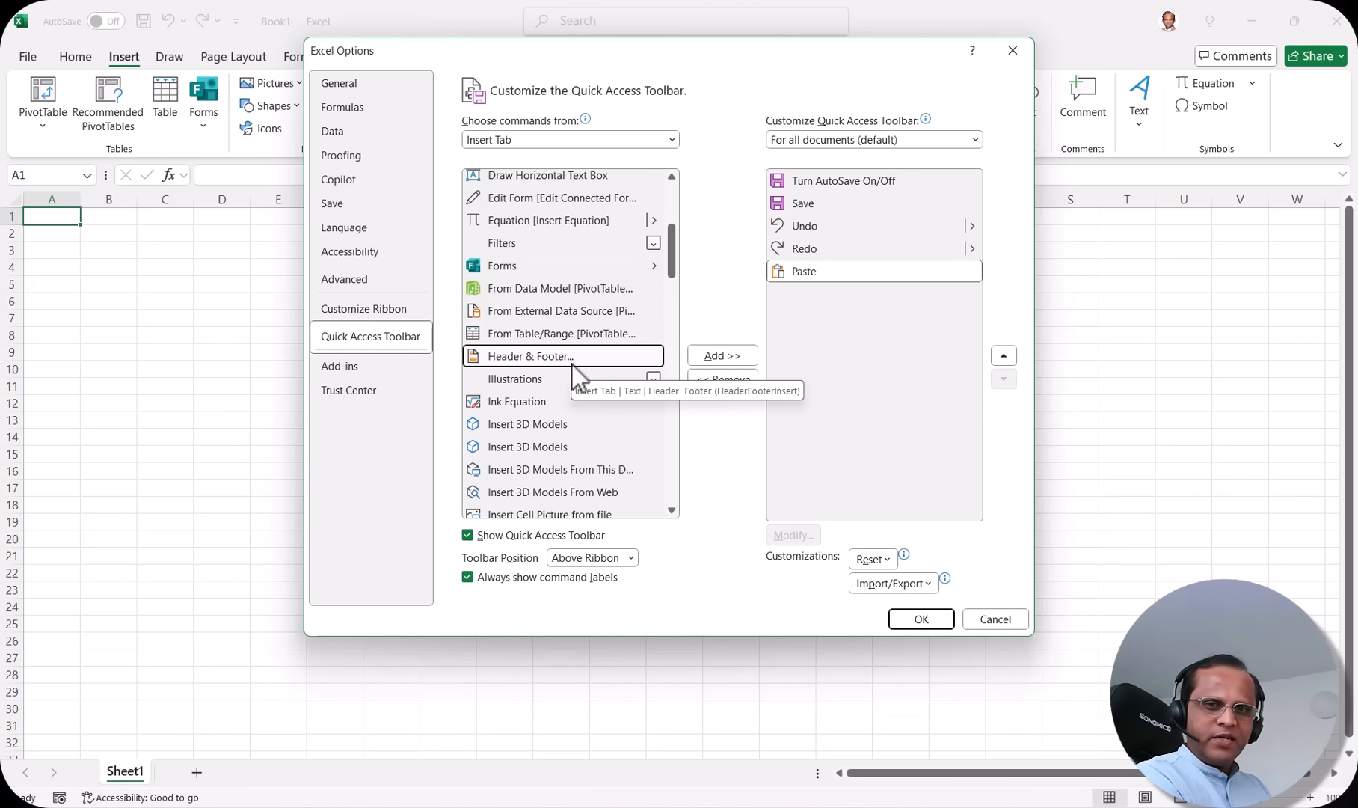
pyautogui.click(718, 357)
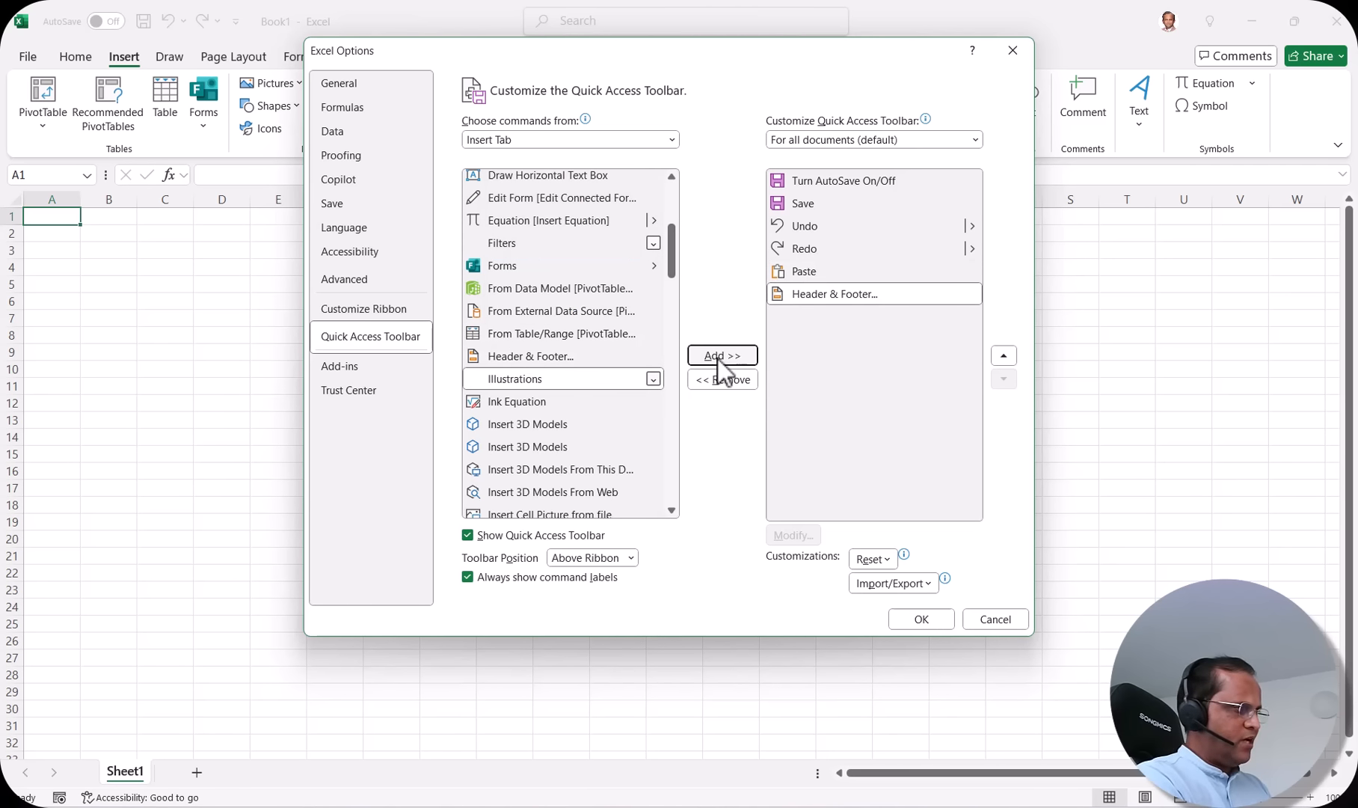
pyautogui.click(868, 295)
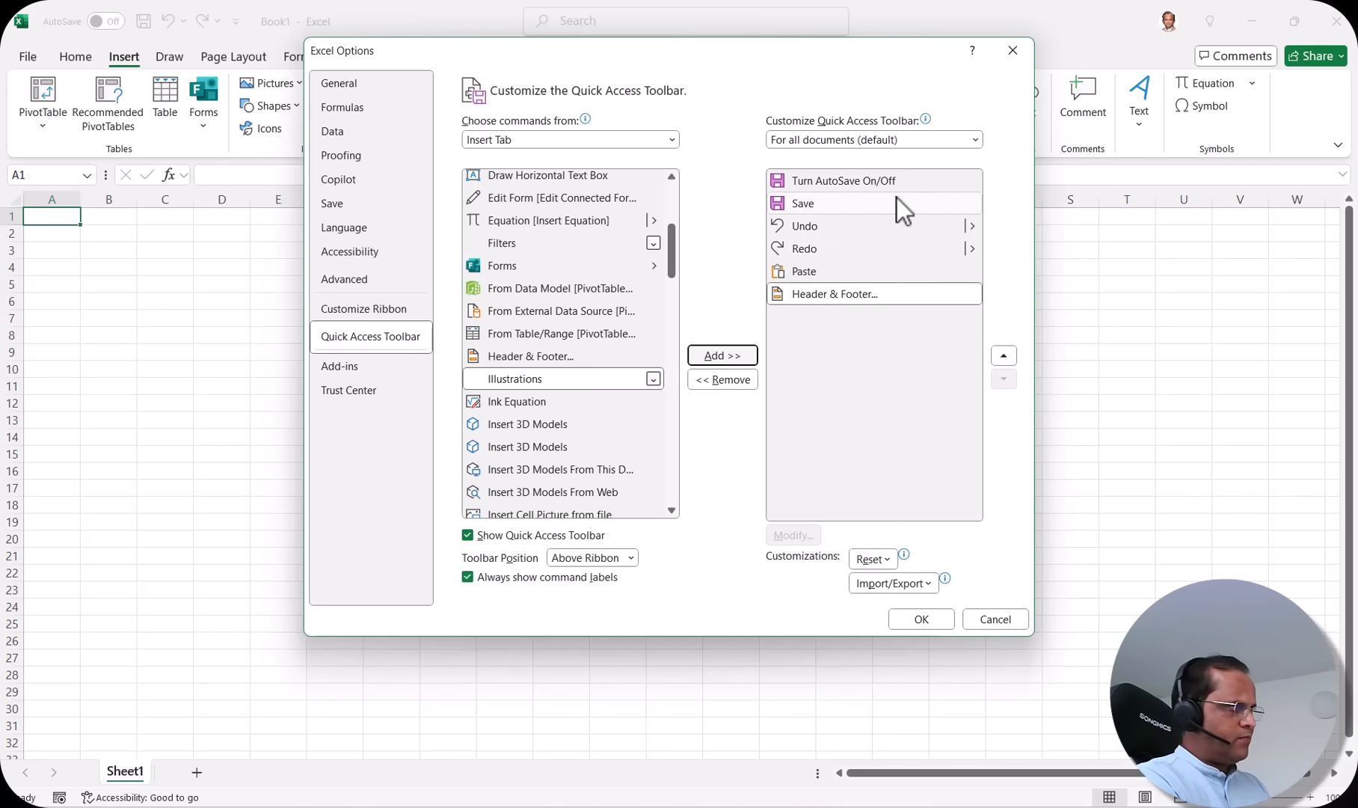
pyautogui.click(895, 302)
# Step: Apply the options so Paste and Header & Footer show on the Quick Access Toolbar
pyautogui.click(920, 620)
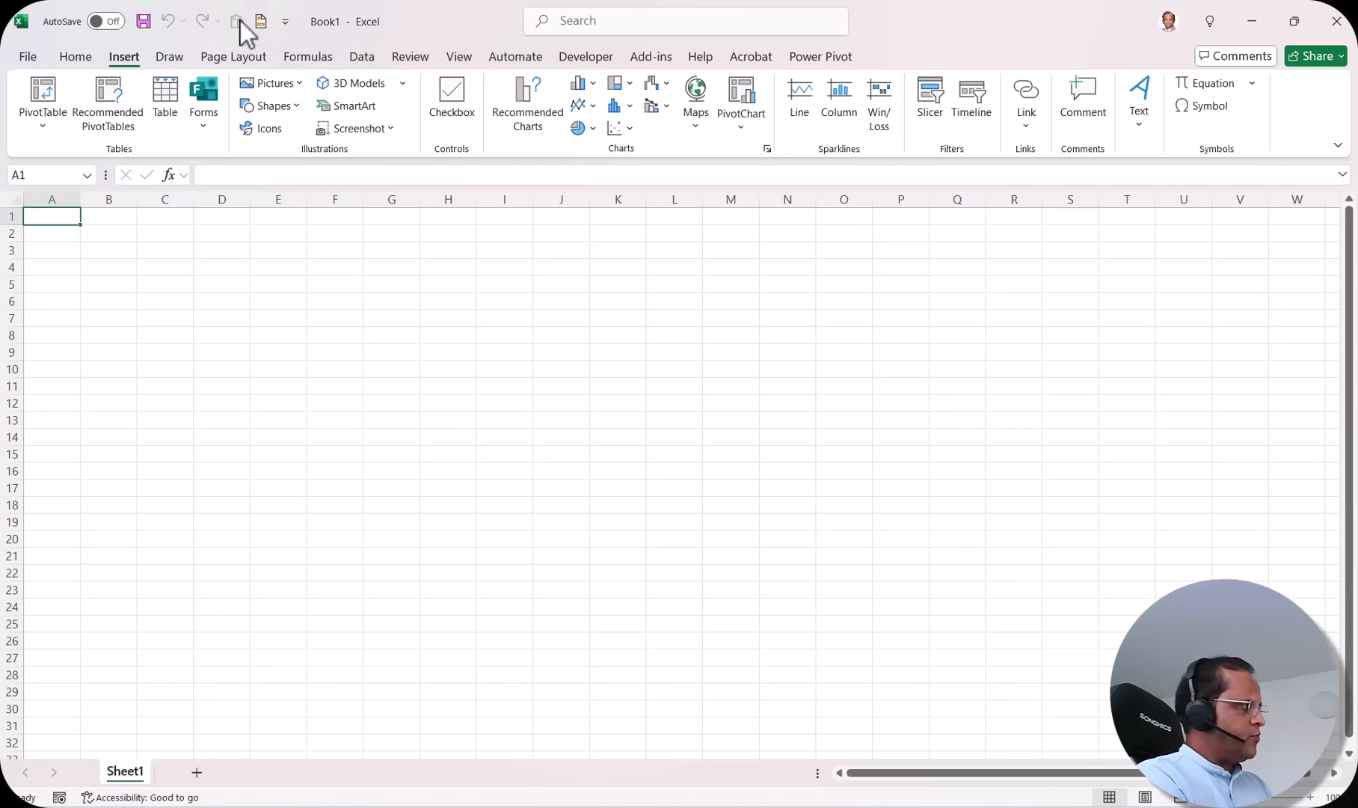
pyautogui.click(286, 23)
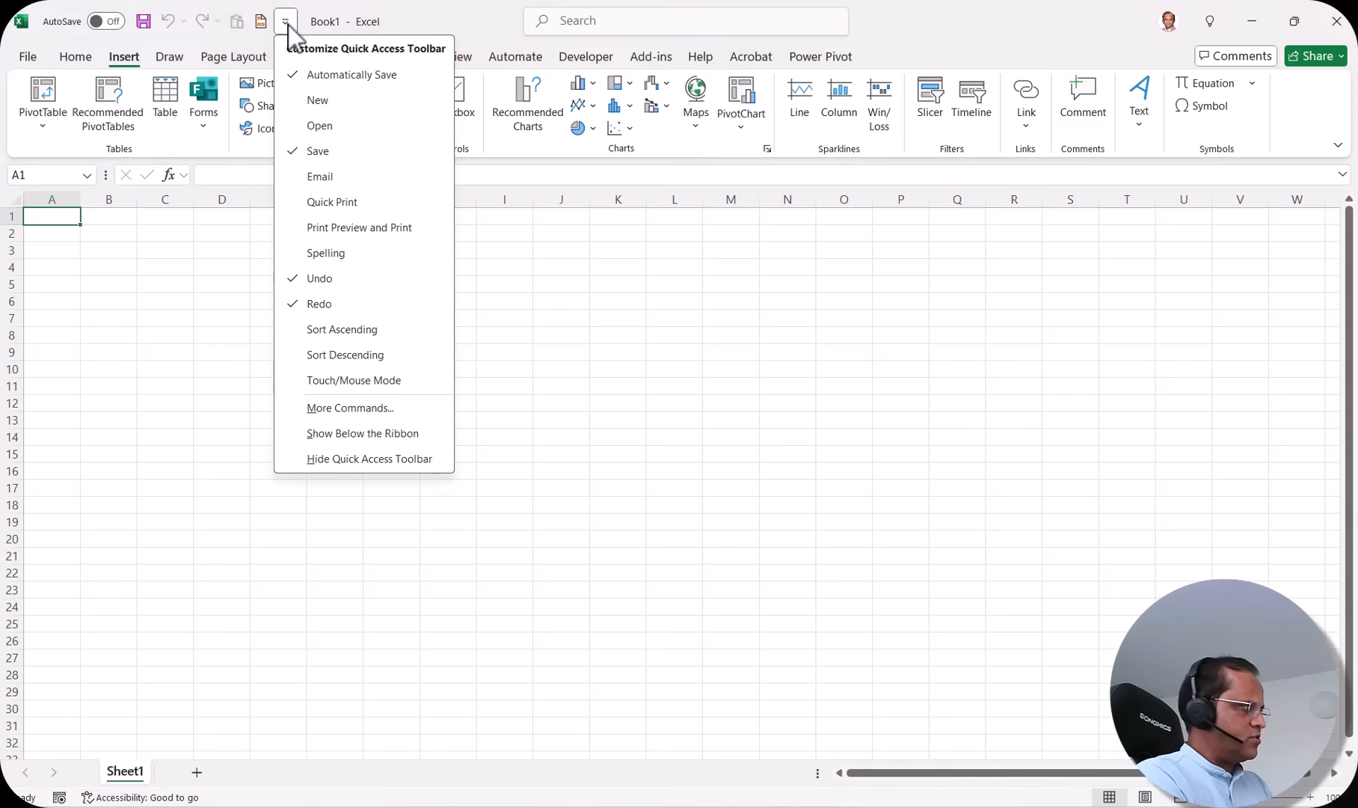
# Step: Review Paste and Header & Footer in the toolbar settings, then cancel without changes
pyautogui.click(357, 408)
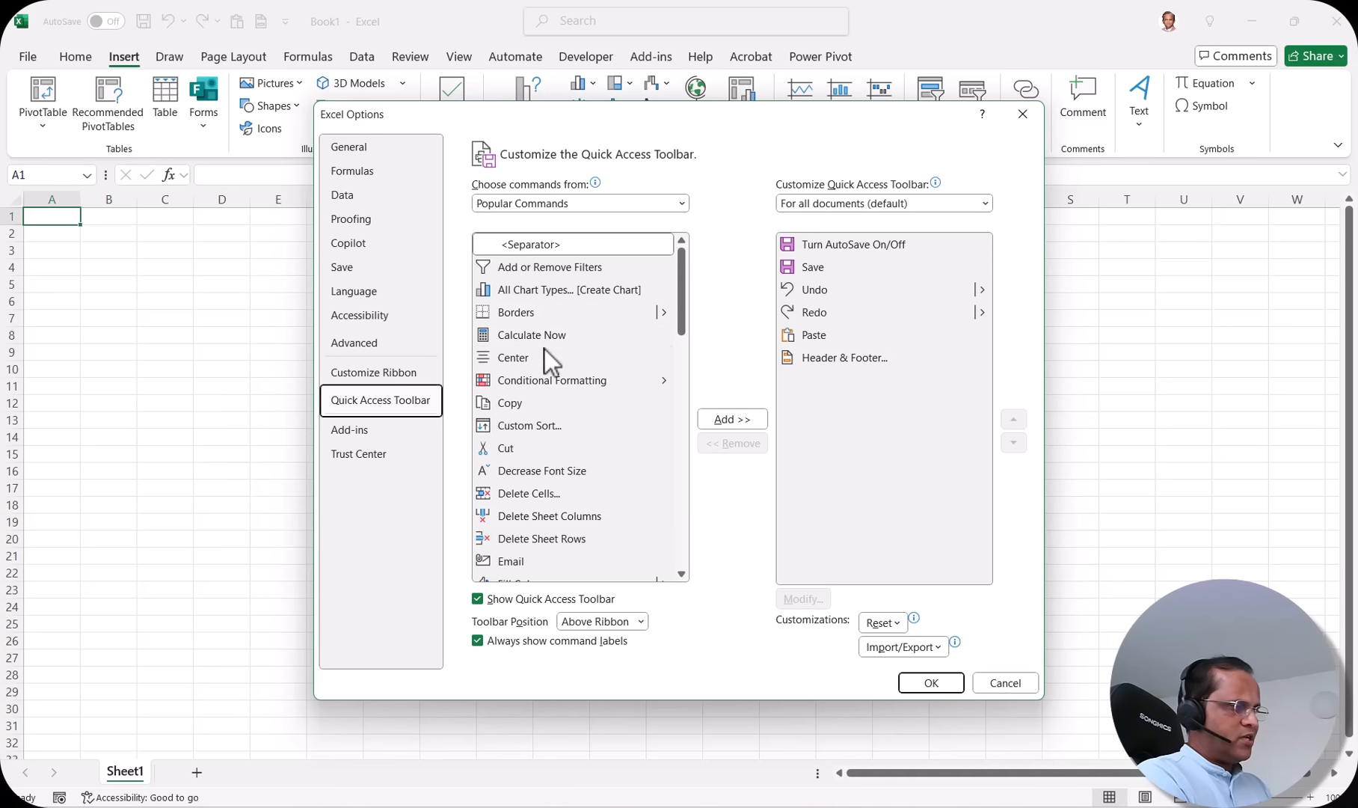
pyautogui.click(837, 335)
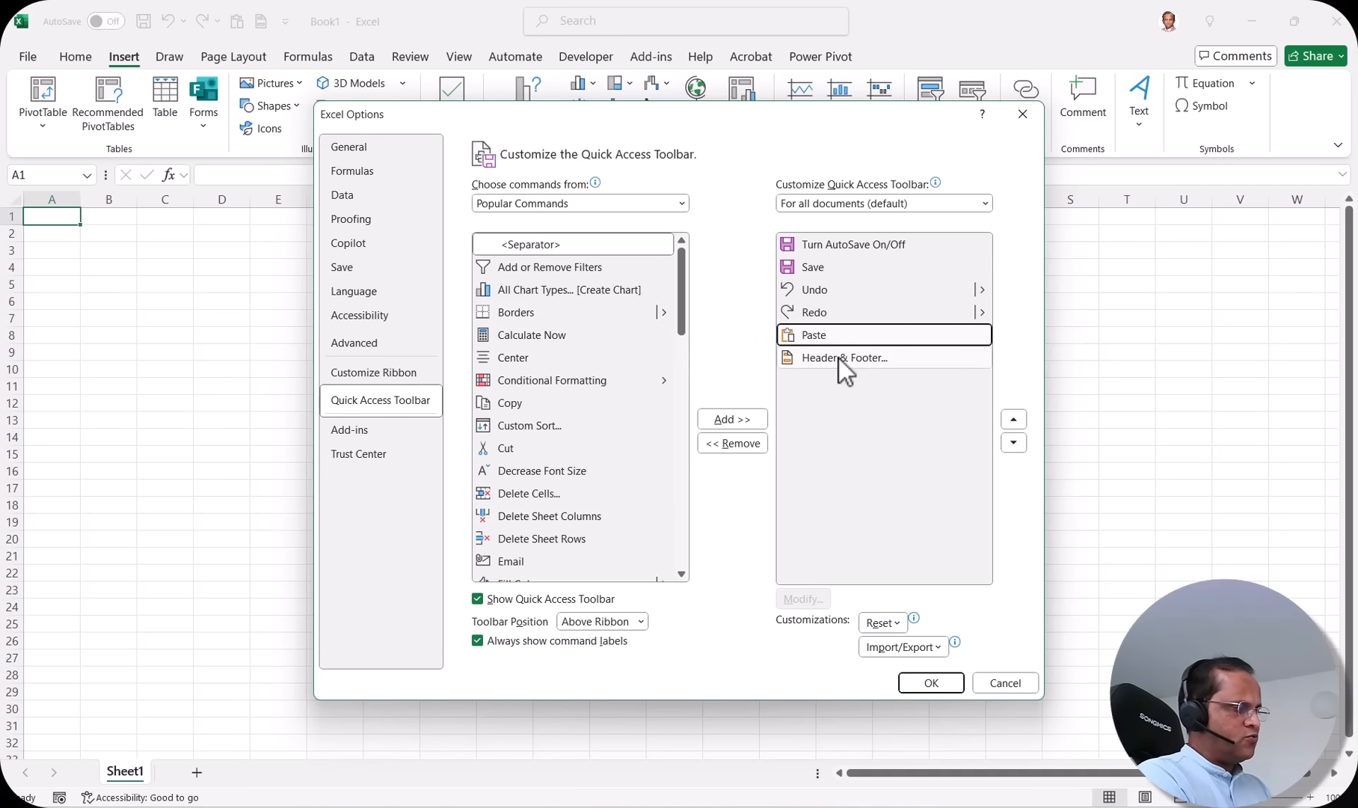
pyautogui.click(836, 362)
pyautogui.click(835, 335)
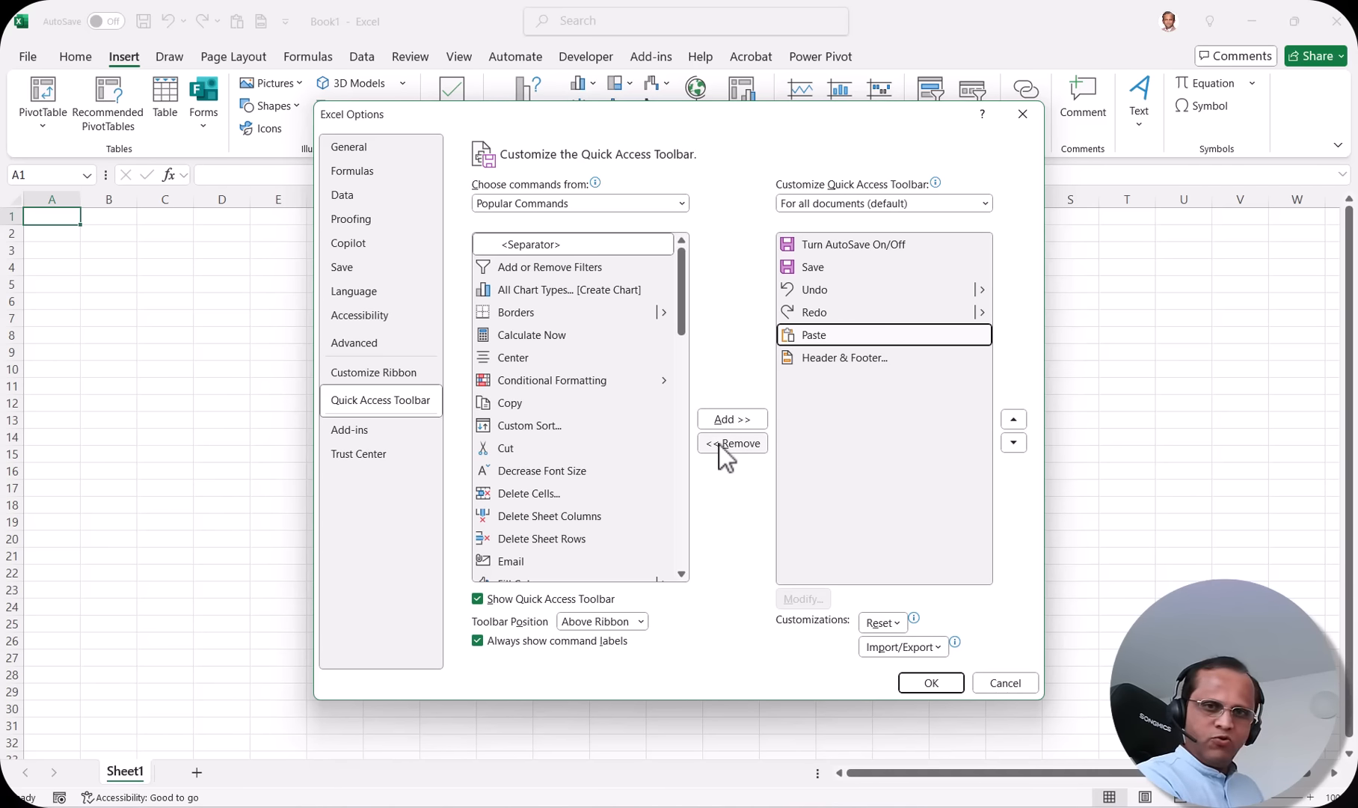
pyautogui.click(1003, 681)
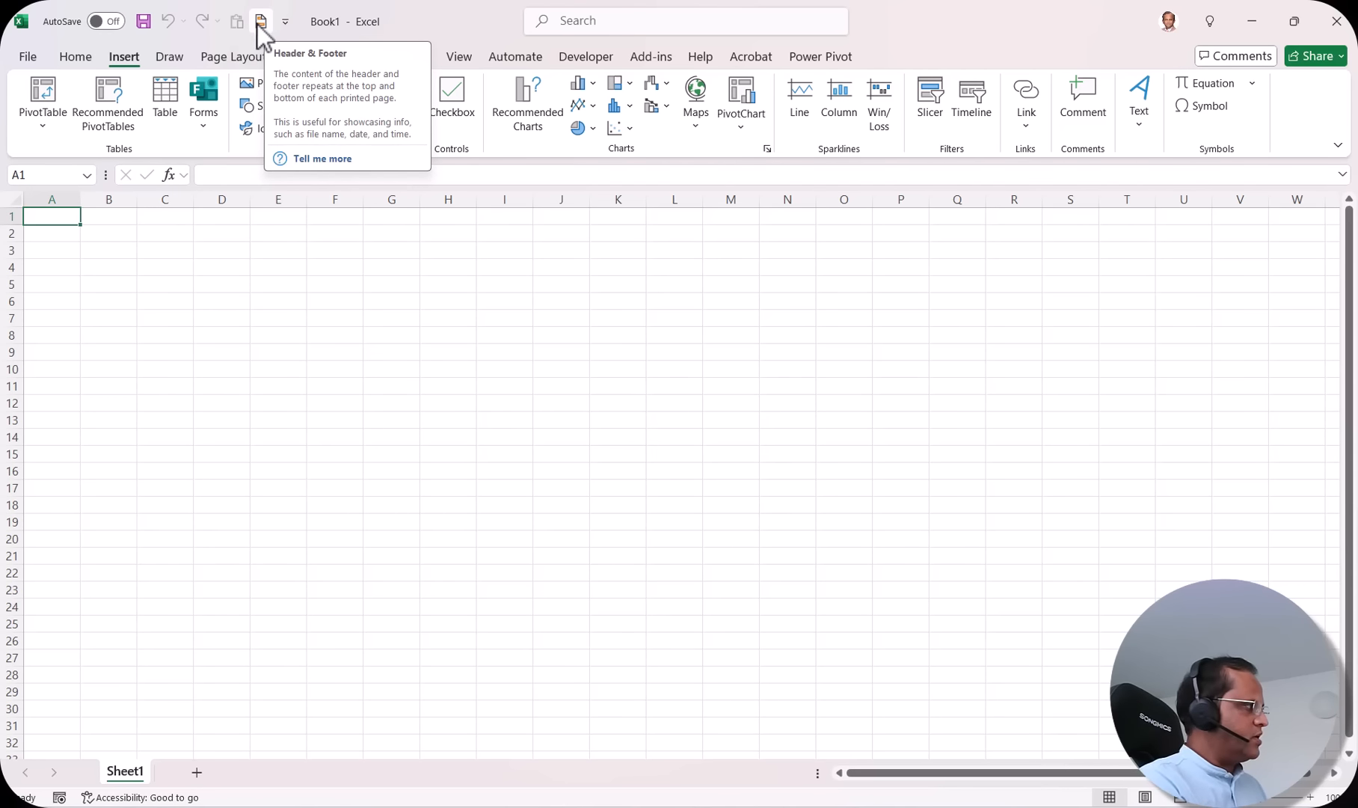
# Step: Remove the Header & Footer and Paste buttons from the Quick Access Toolbar
pyautogui.rightClick(262, 23)
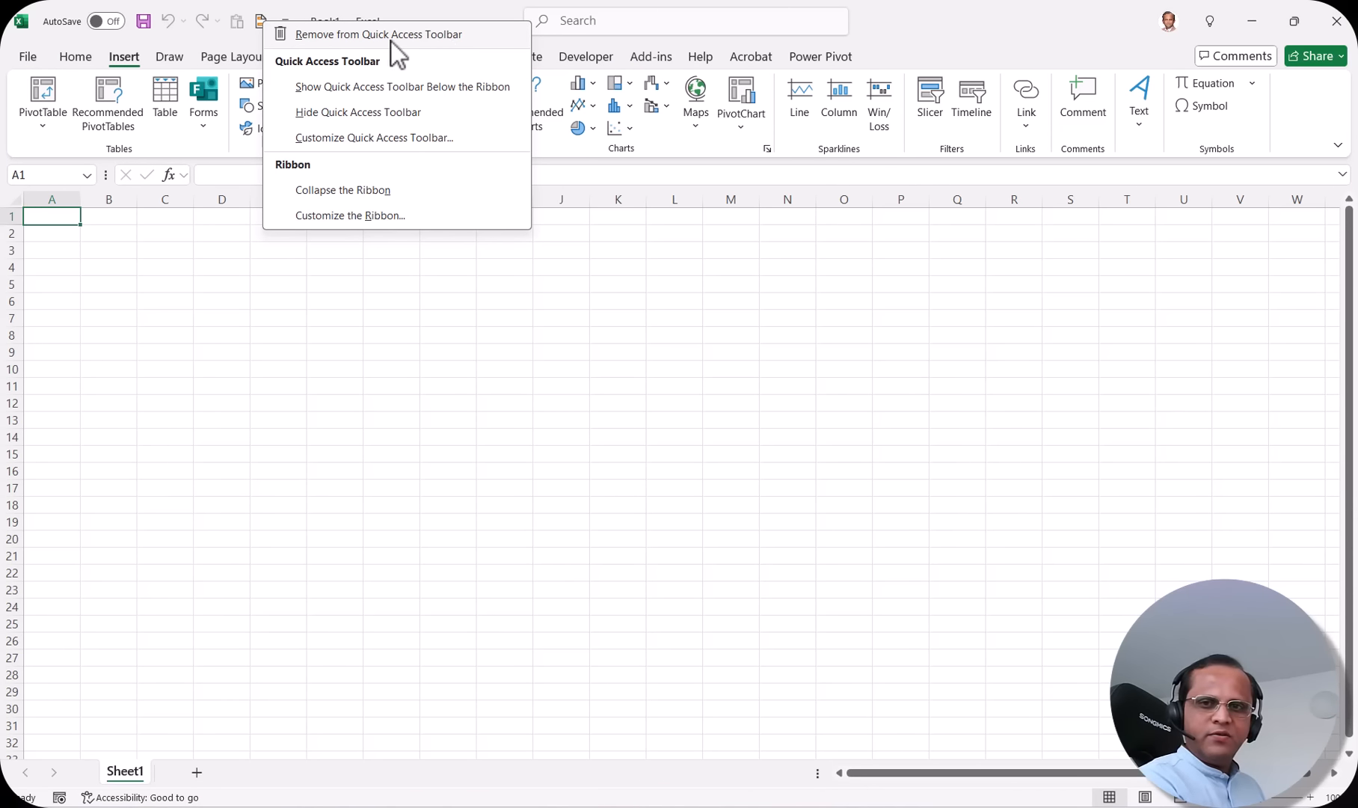
pyautogui.click(455, 41)
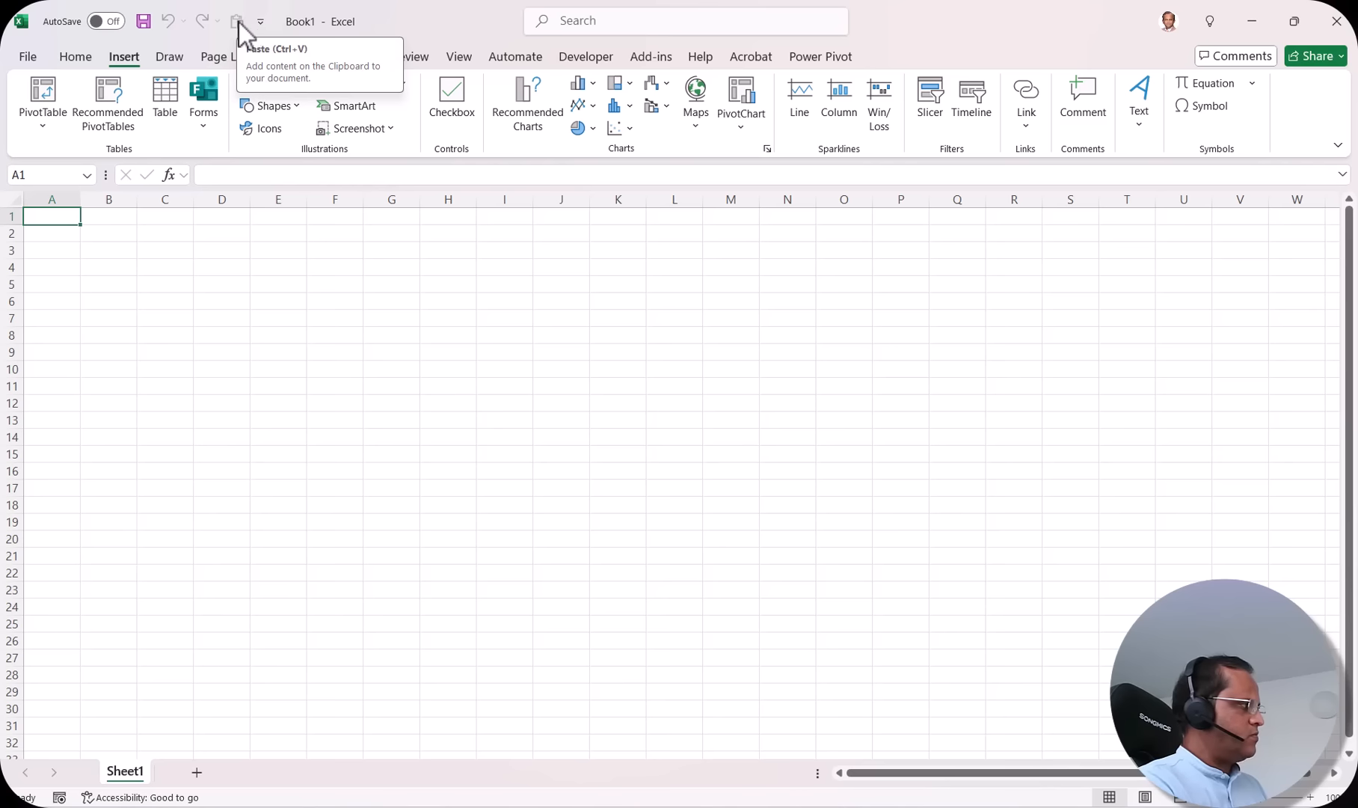
pyautogui.rightClick(238, 23)
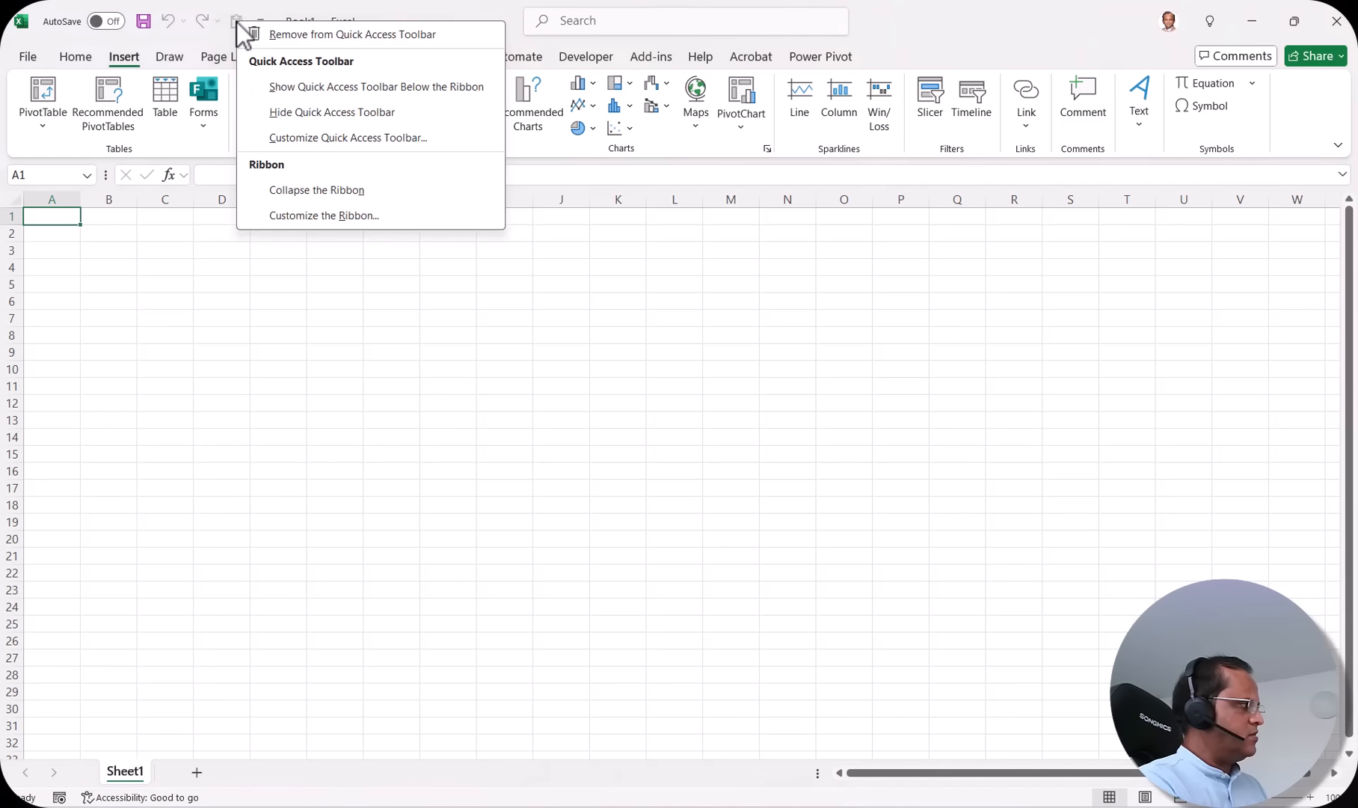
pyautogui.click(406, 40)
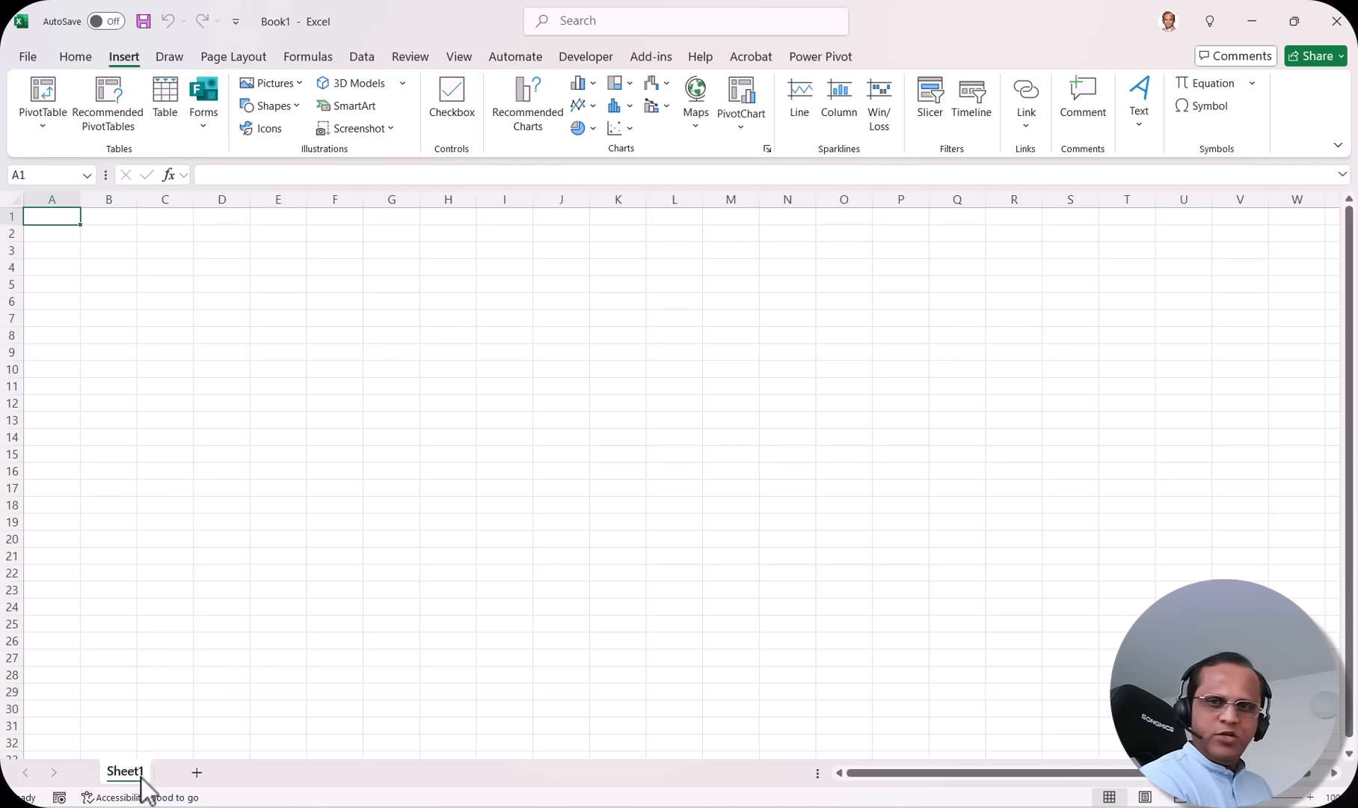
# Step: Add Sheet2 and Sheet3 beside Sheet1, then flip through all three tabs ending on Sheet3
pyautogui.click(197, 771)
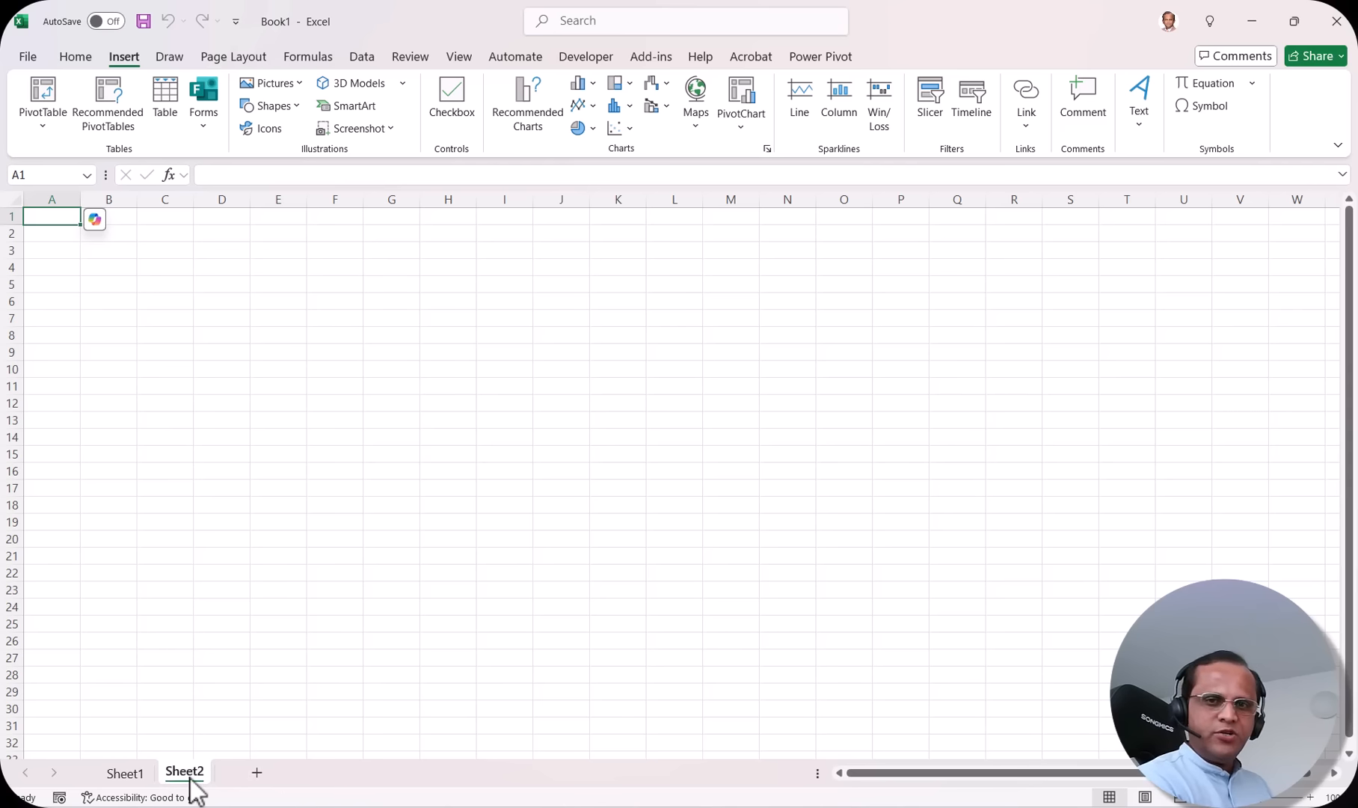
pyautogui.click(257, 773)
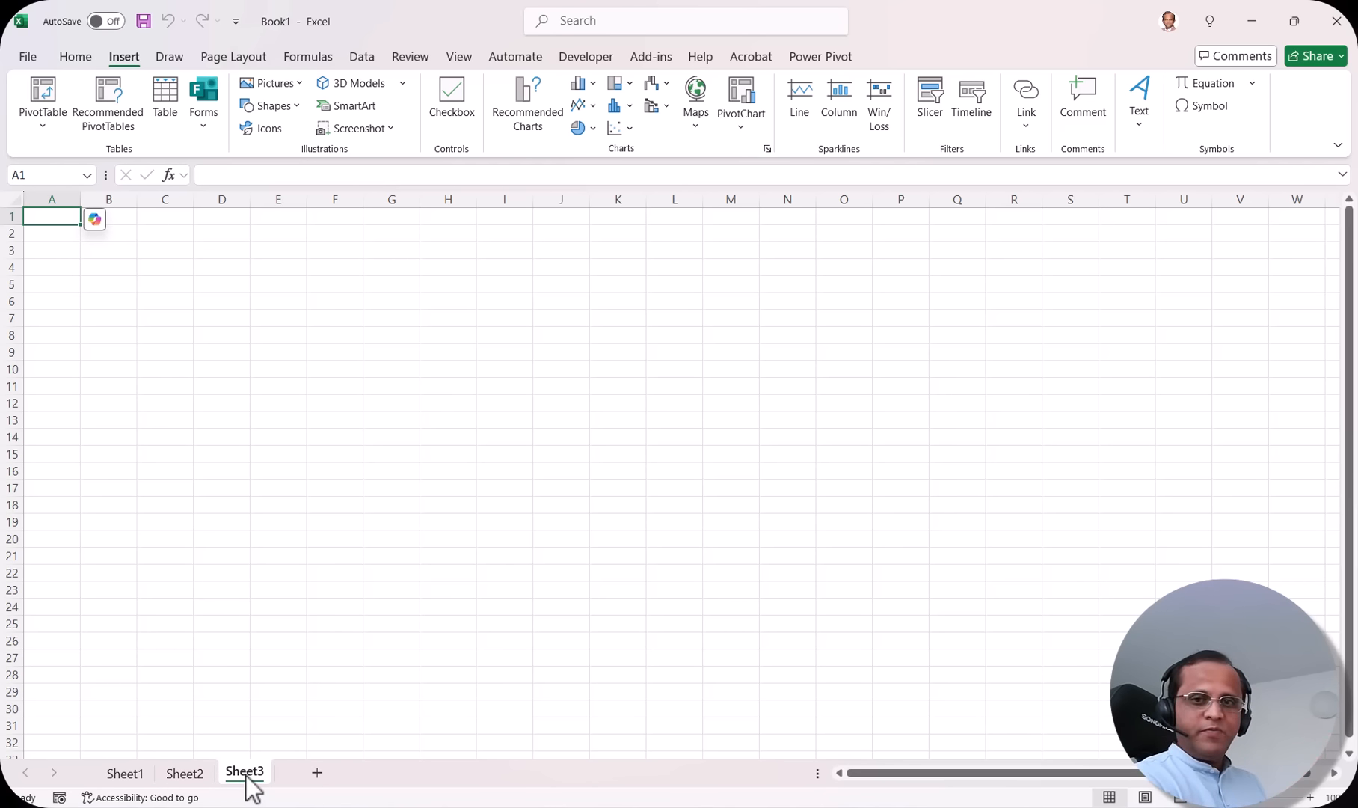
pyautogui.click(134, 778)
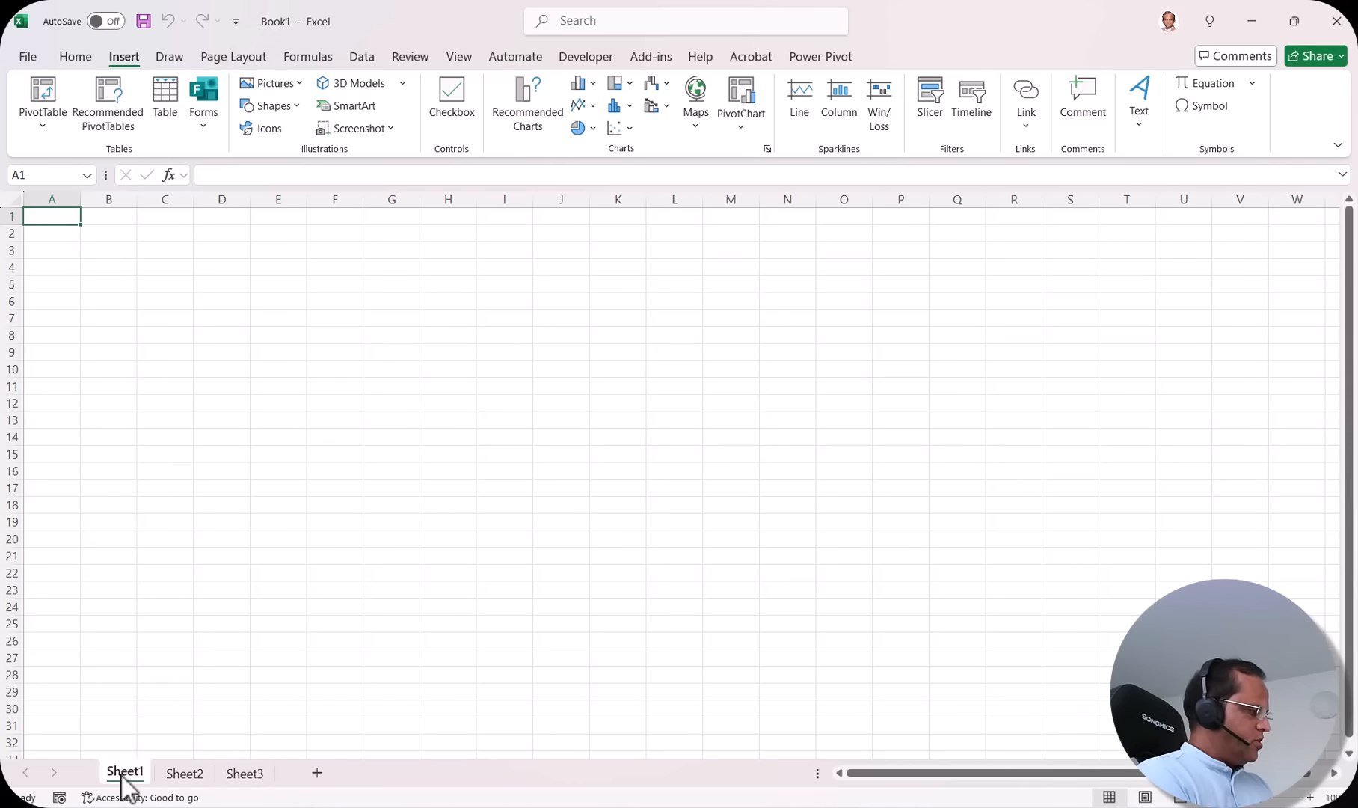
pyautogui.click(183, 778)
pyautogui.click(250, 777)
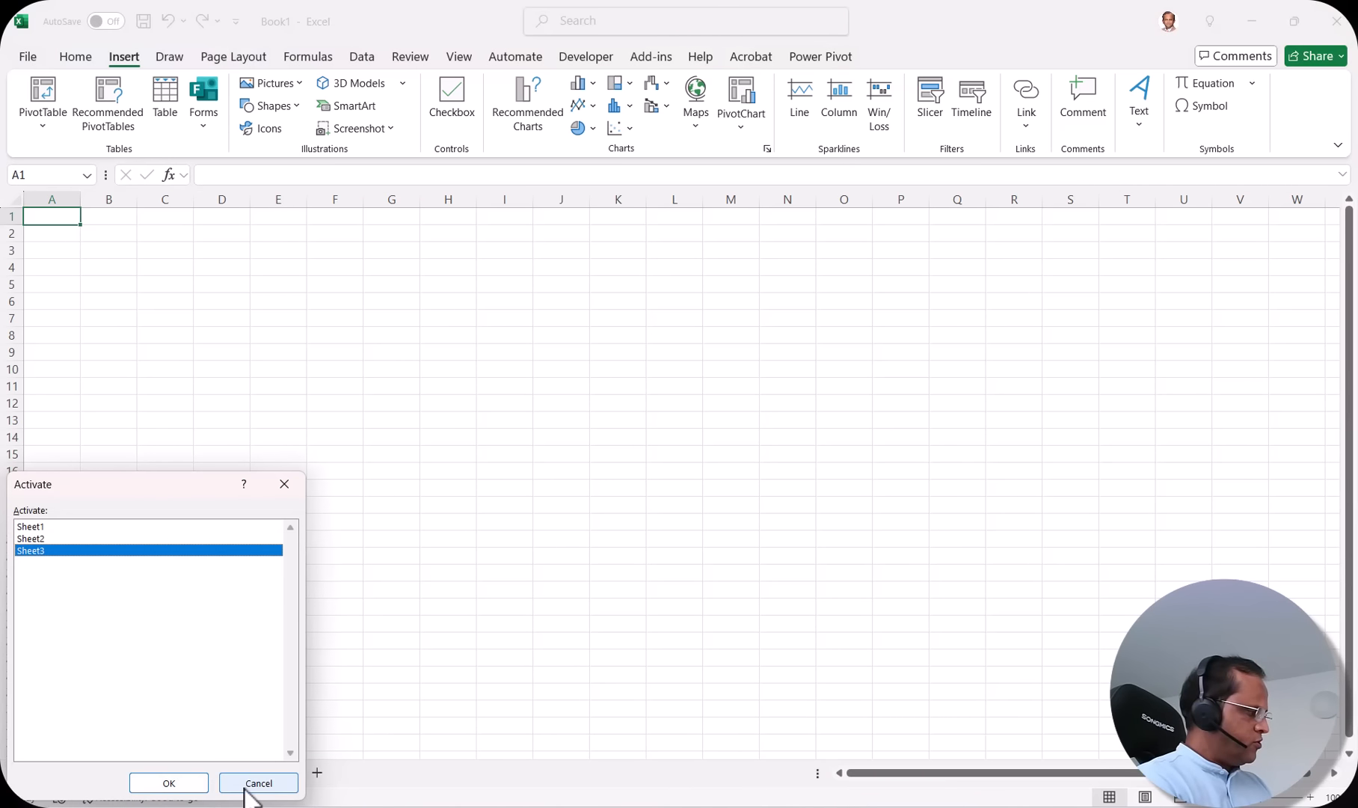
pyautogui.click(247, 787)
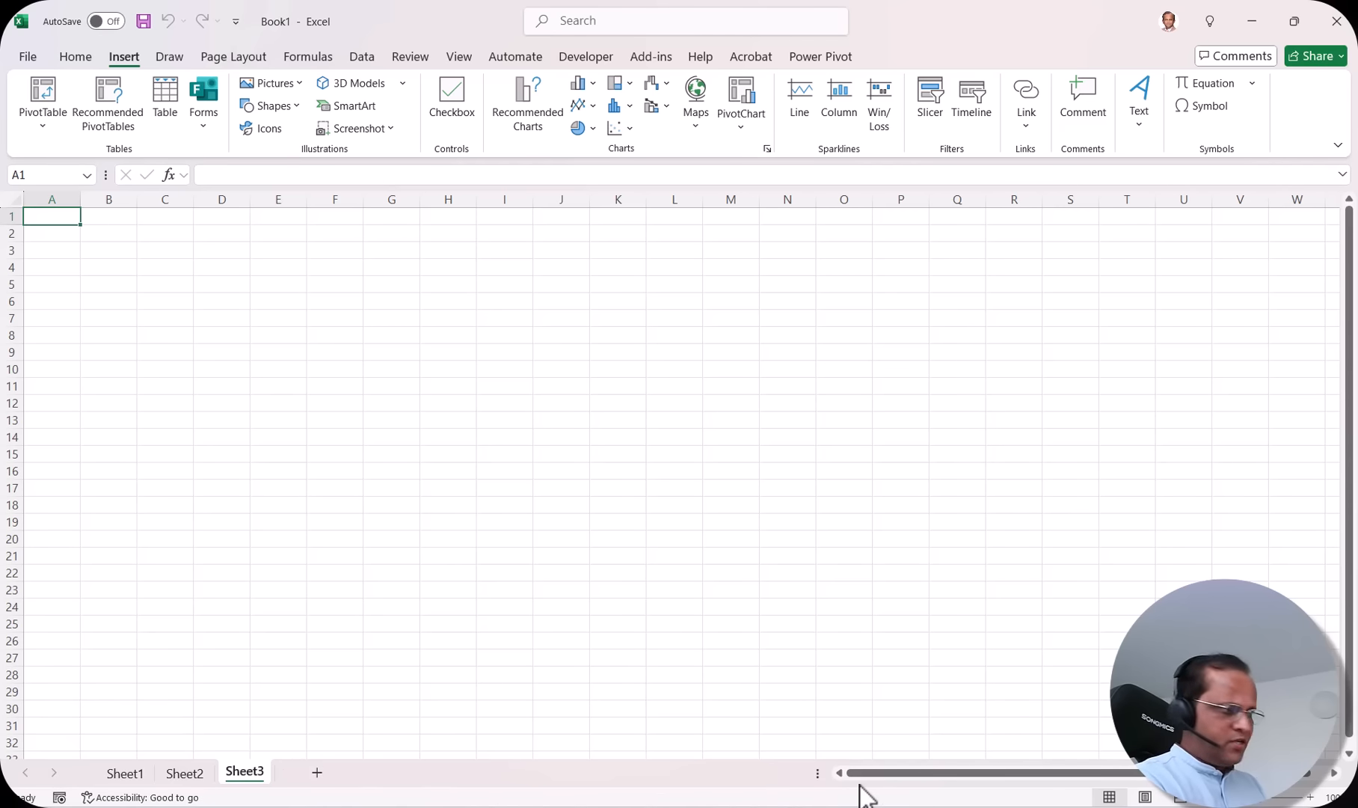
# Step: Use the sheet list from the navigation arrows to activate sheets, heading back to Sheet1
pyautogui.rightClick(50, 773)
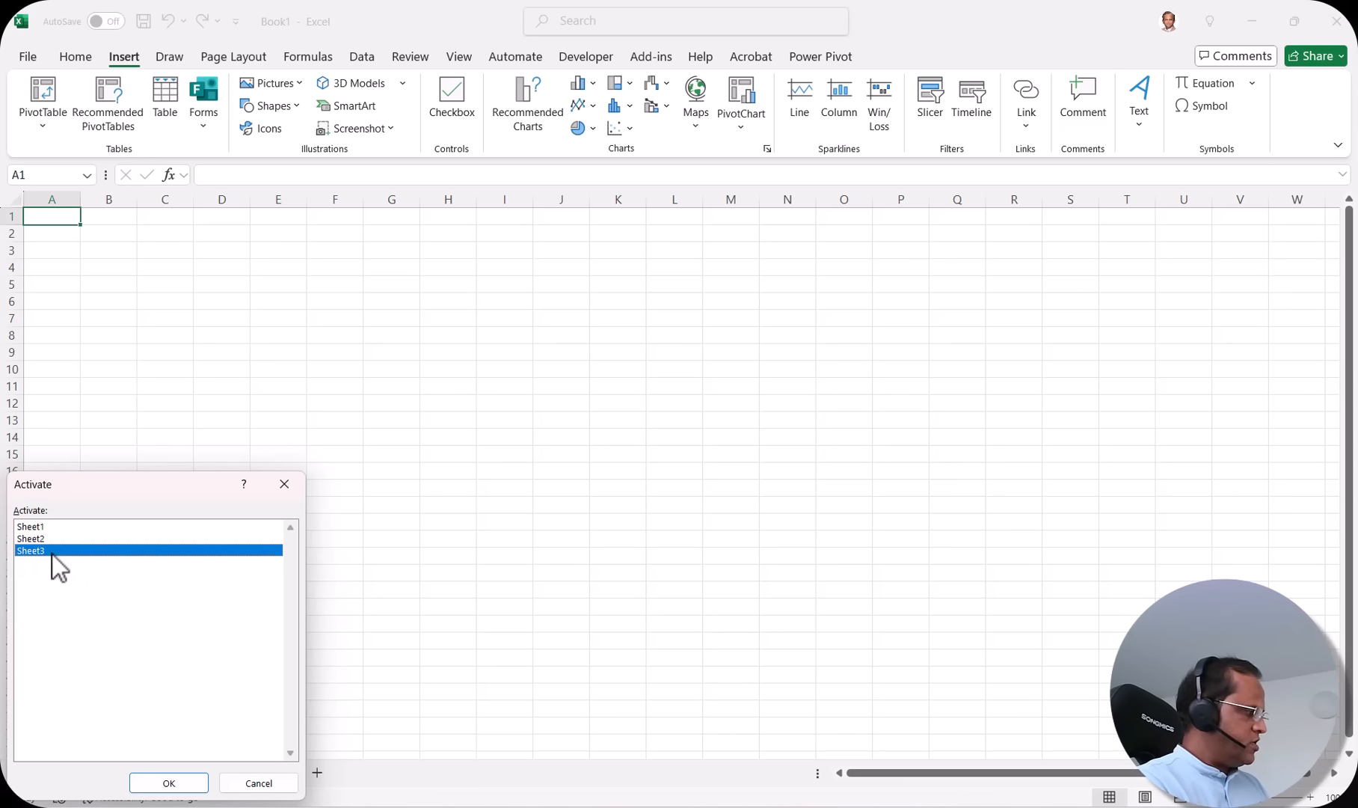
pyautogui.click(180, 786)
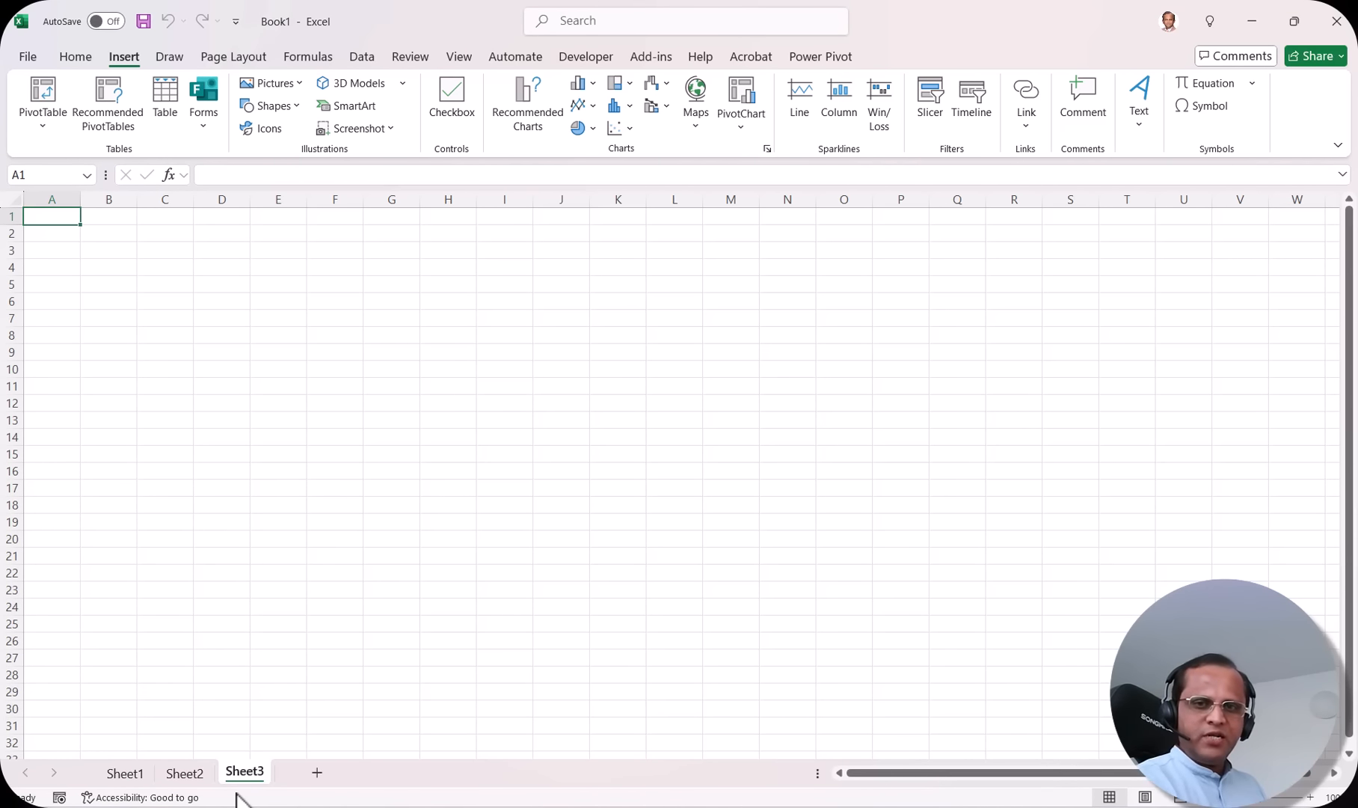
pyautogui.rightClick(43, 775)
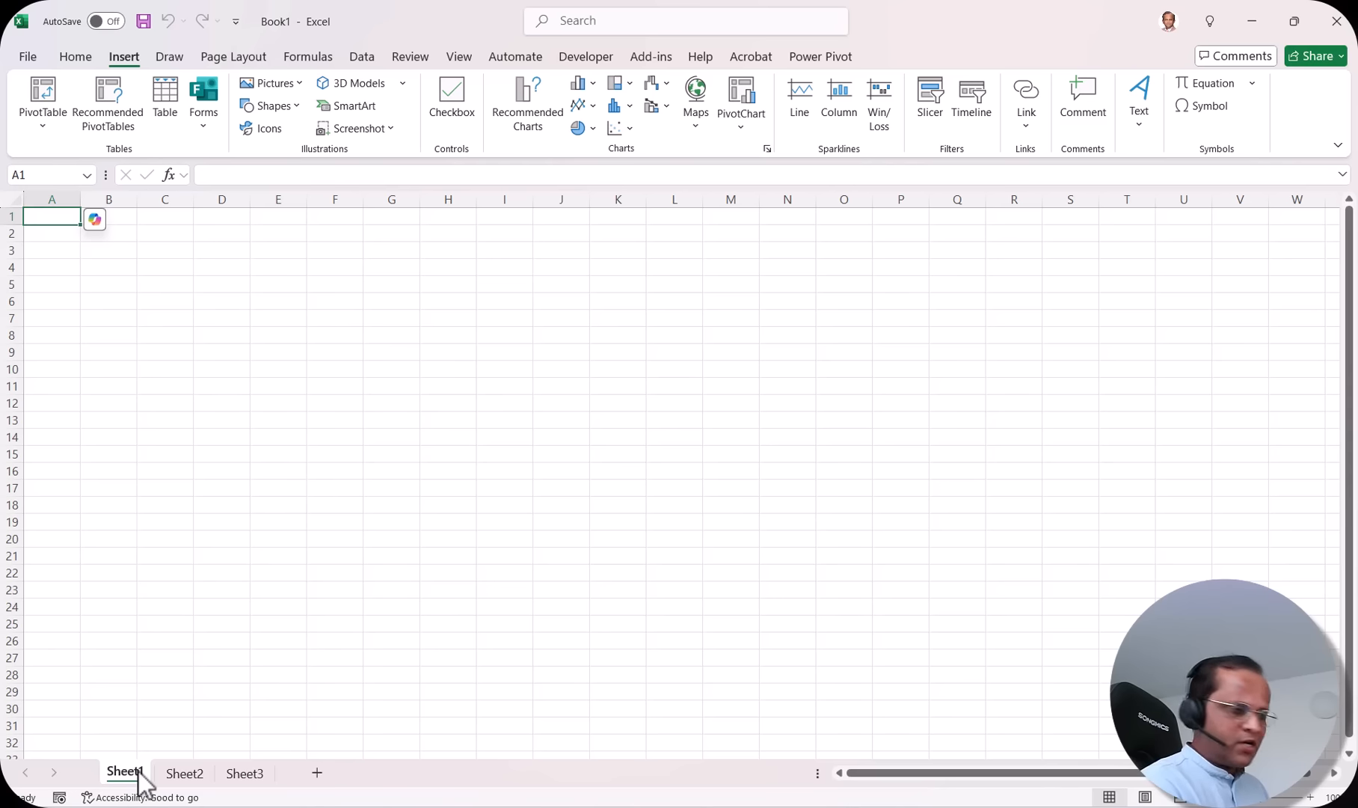
# Step: Rename Sheet1 to Sales
pyautogui.doubleClick(129, 772)
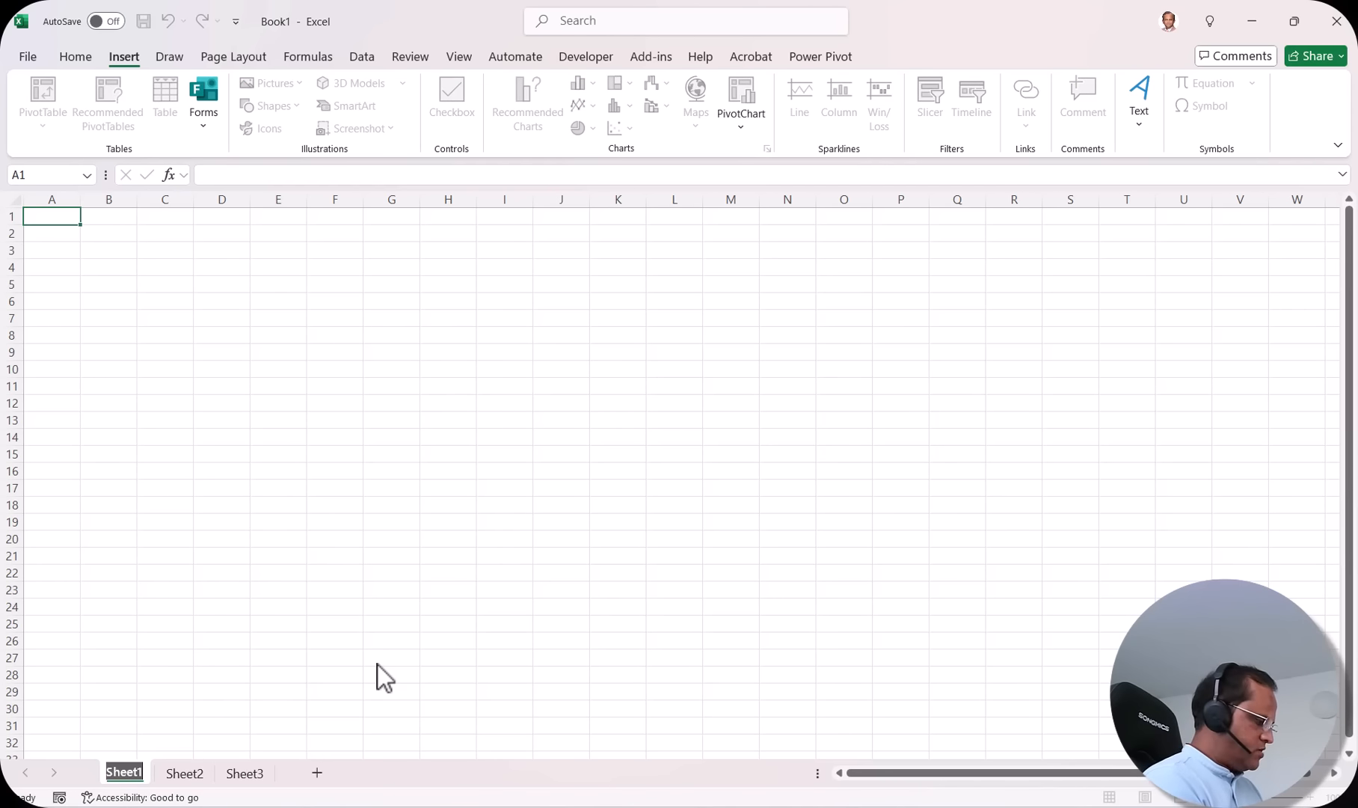
pyautogui.write('Sales')
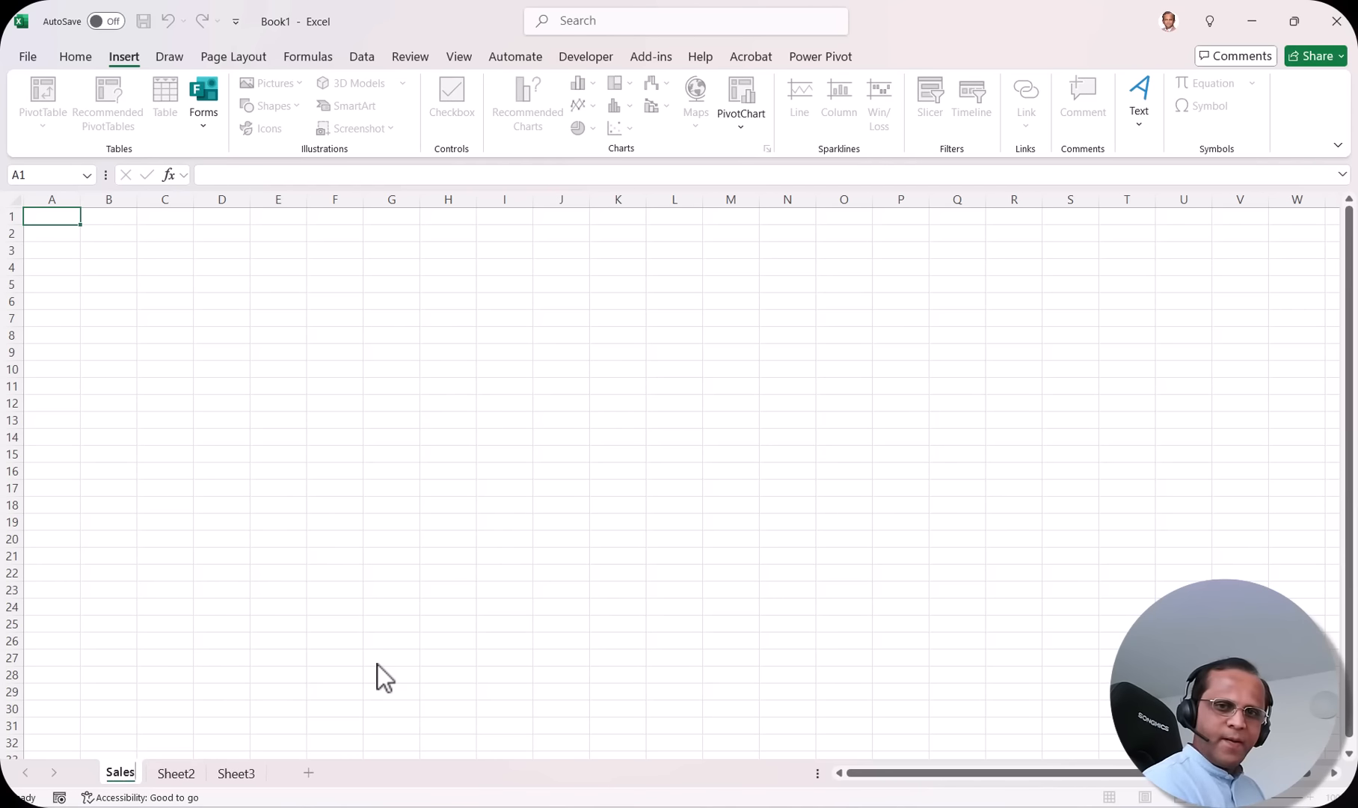
pyautogui.press('Return')
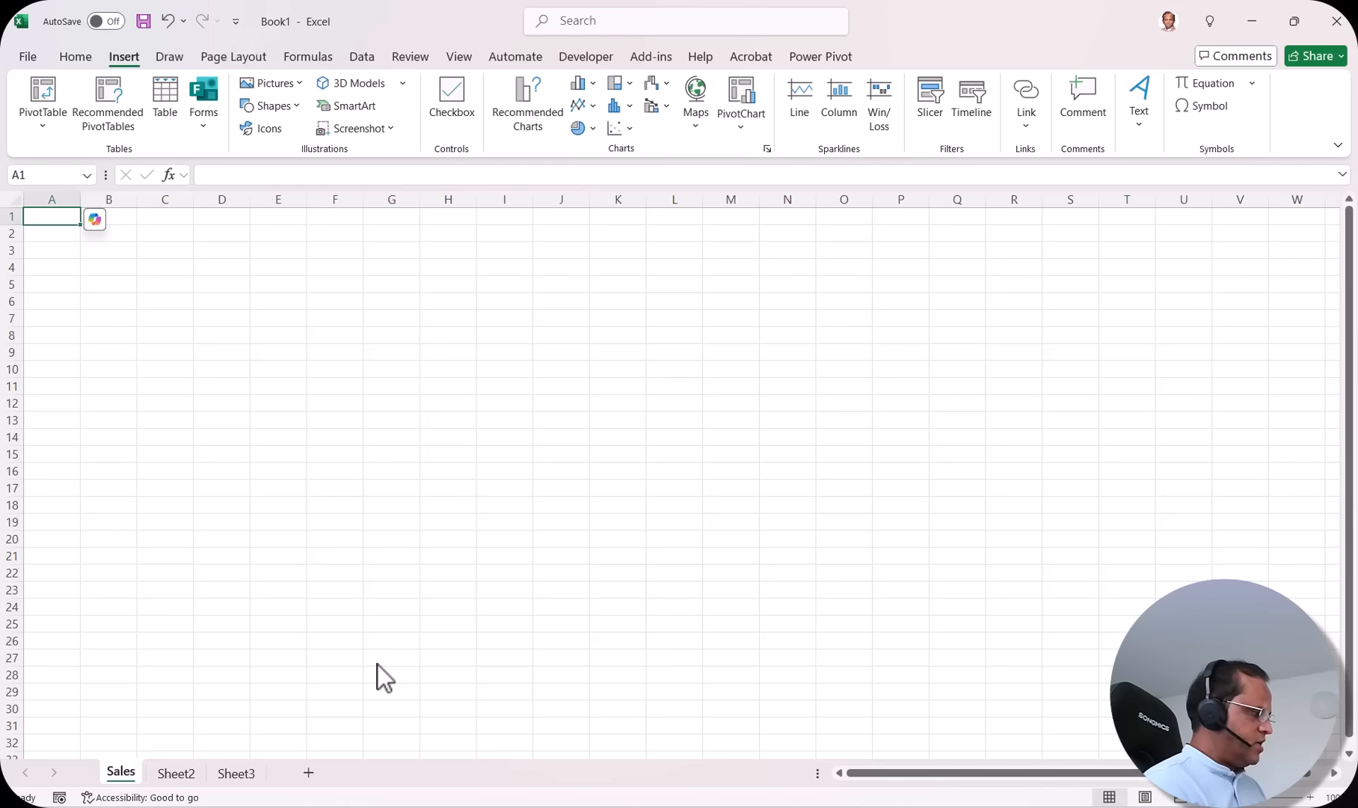
pyautogui.doubleClick(125, 775)
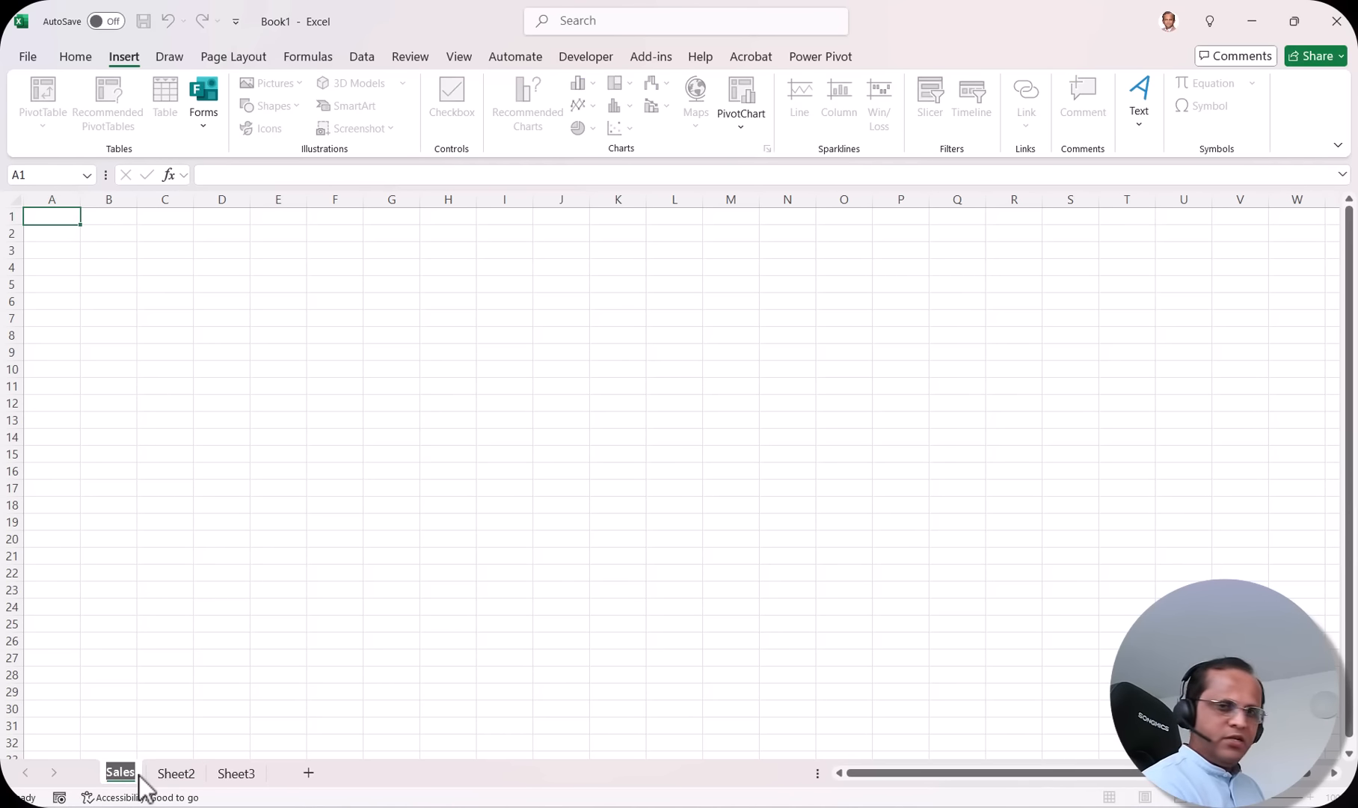
pyautogui.click(177, 777)
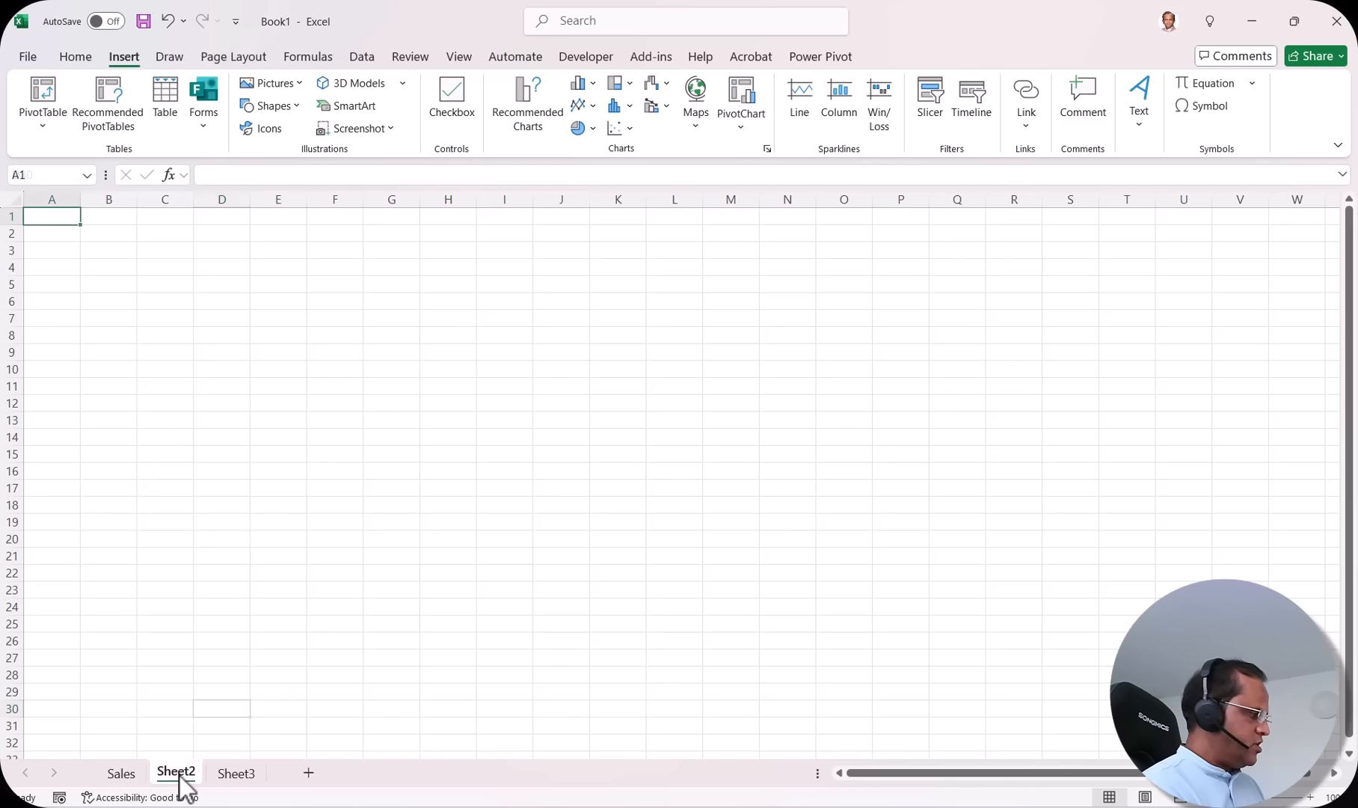
# Step: Rename Sheet2 to Profit and Sheet3 to Discount, then check the Sales, Profit and Discount tabs
pyautogui.doubleClick(177, 775)
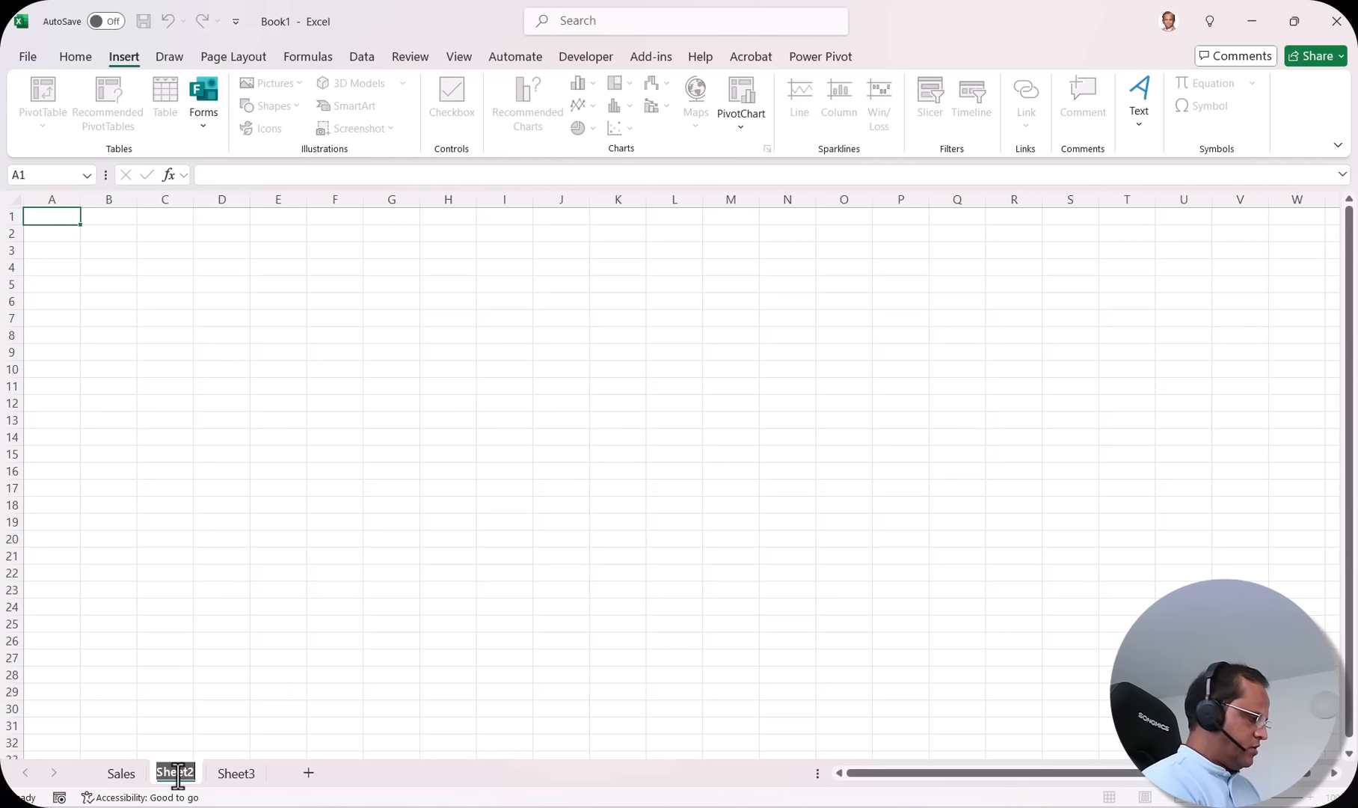
pyautogui.write('Profit')
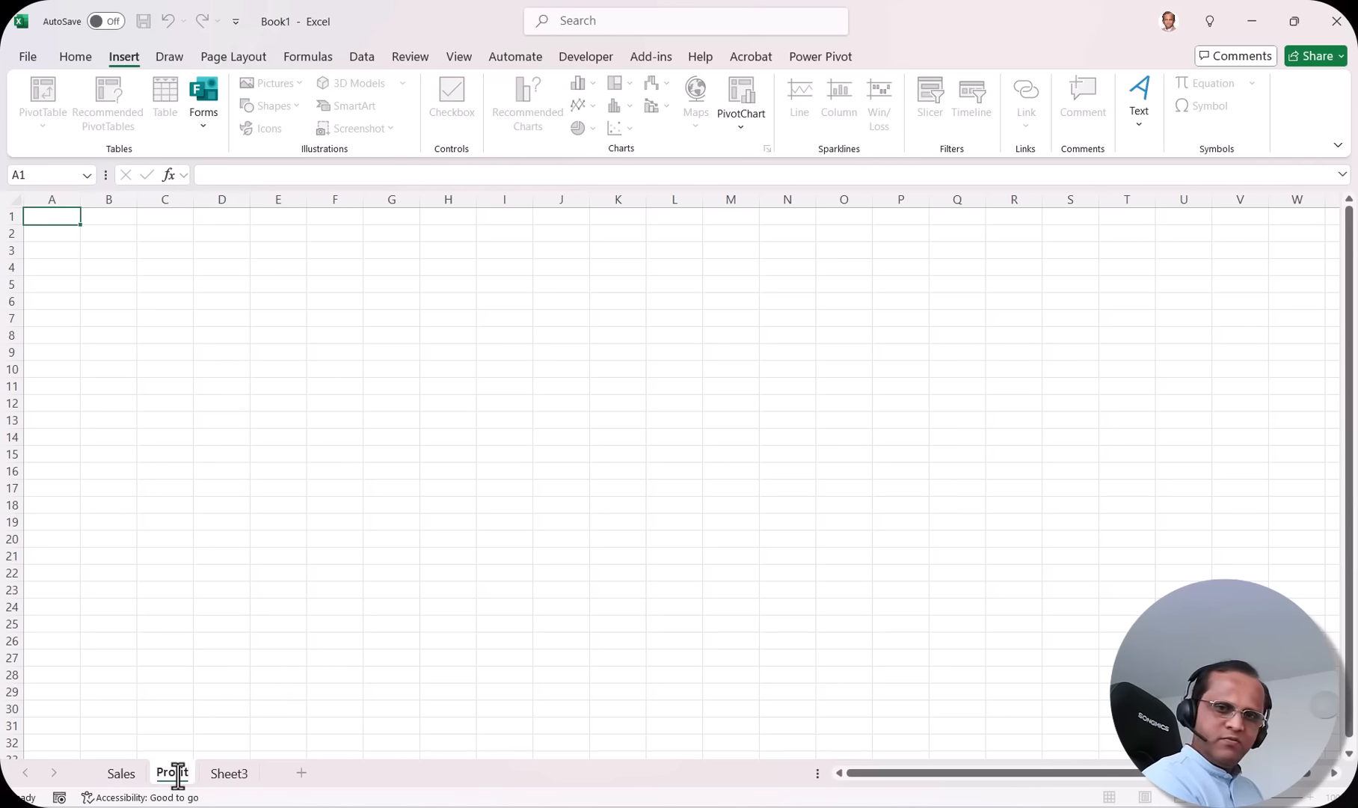
pyautogui.press('Return')
pyautogui.doubleClick(222, 775)
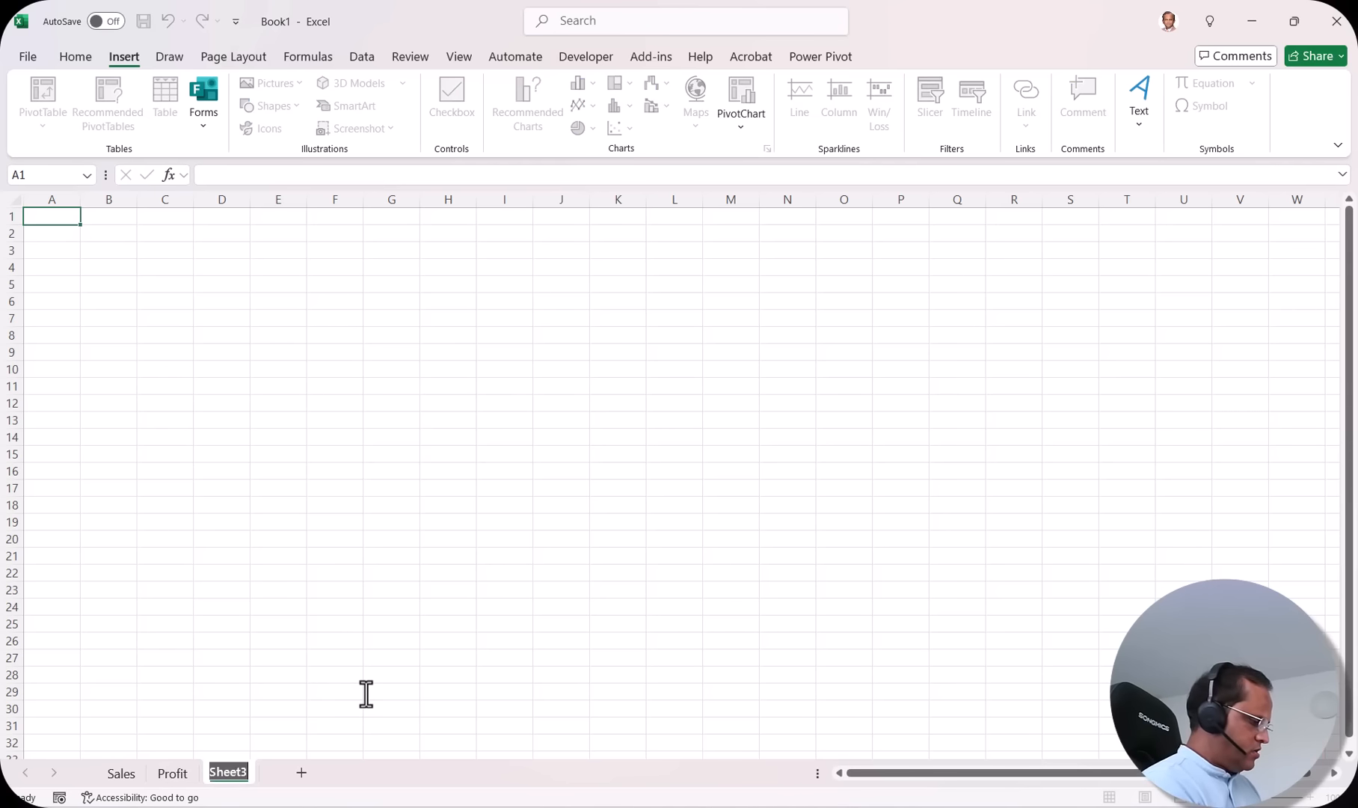
pyautogui.write('Discount')
pyautogui.press('Return')
pyautogui.click(119, 774)
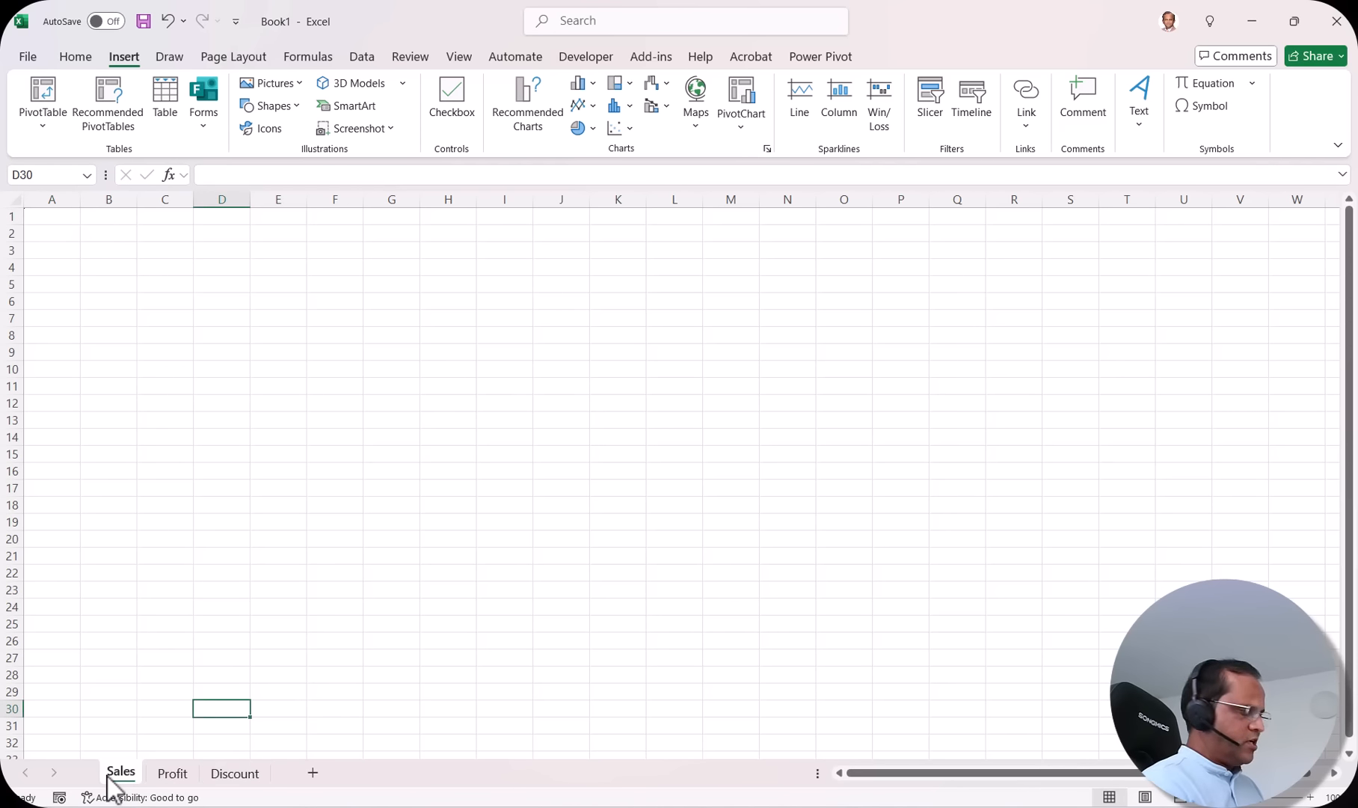
pyautogui.click(174, 776)
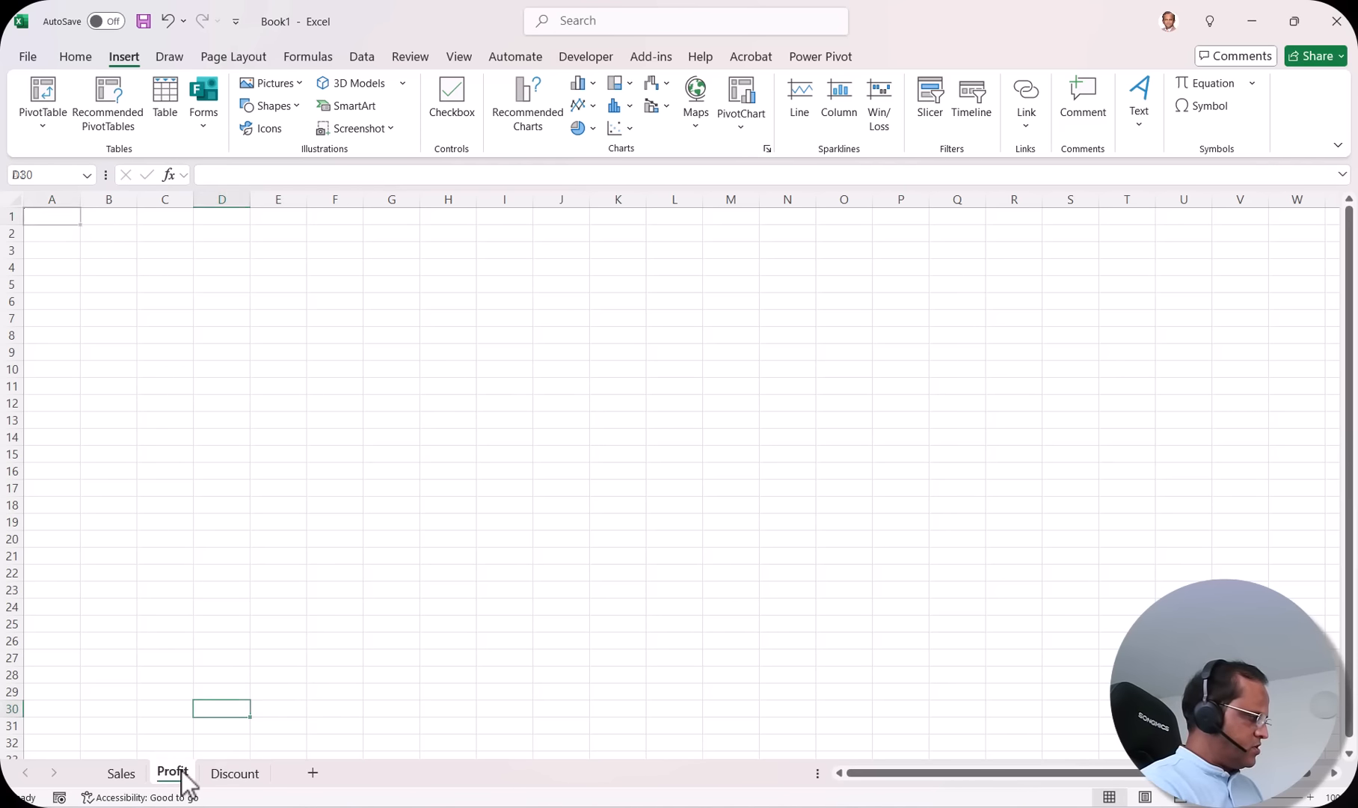
pyautogui.click(240, 778)
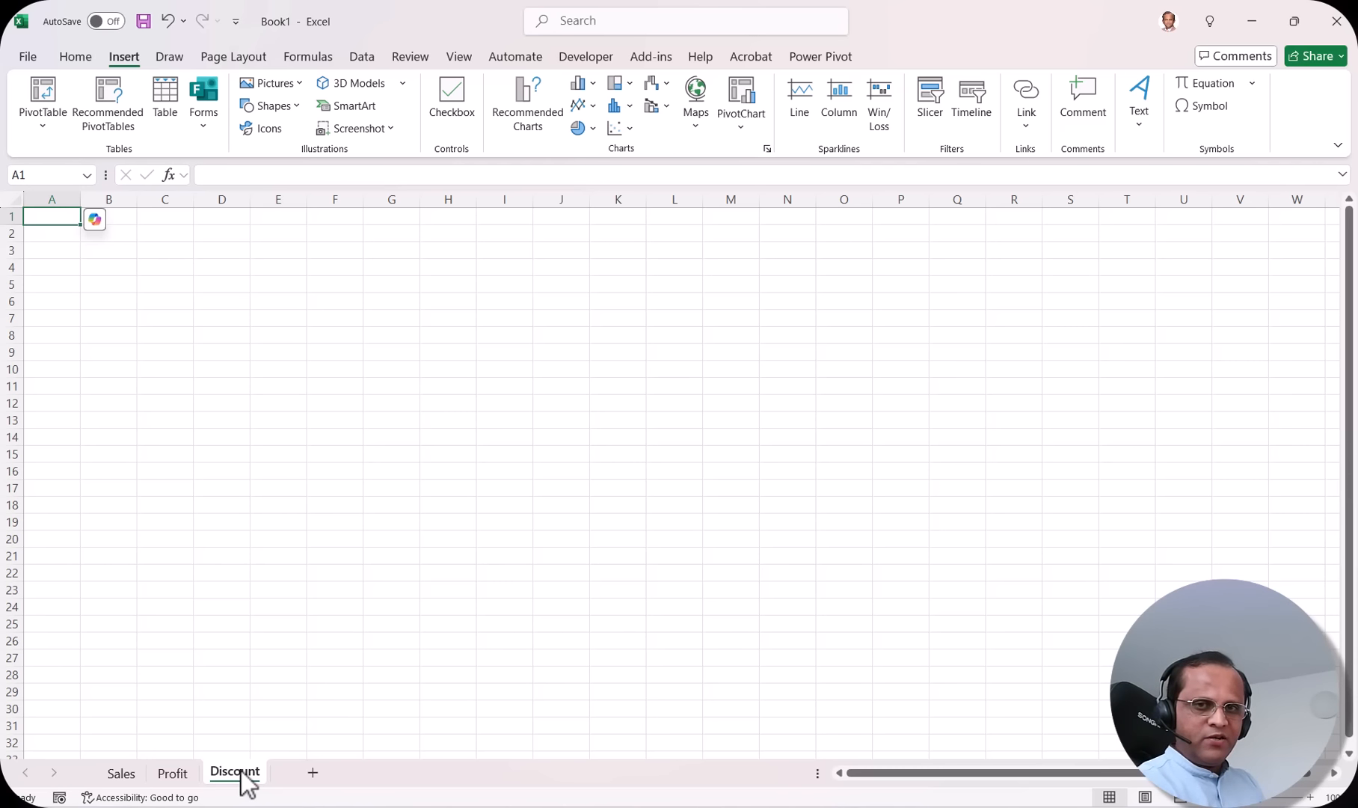
# Step: Drag Sales to the end and Discount to the front, giving the order Discount, Profit, Sales
pyautogui.click(123, 778)
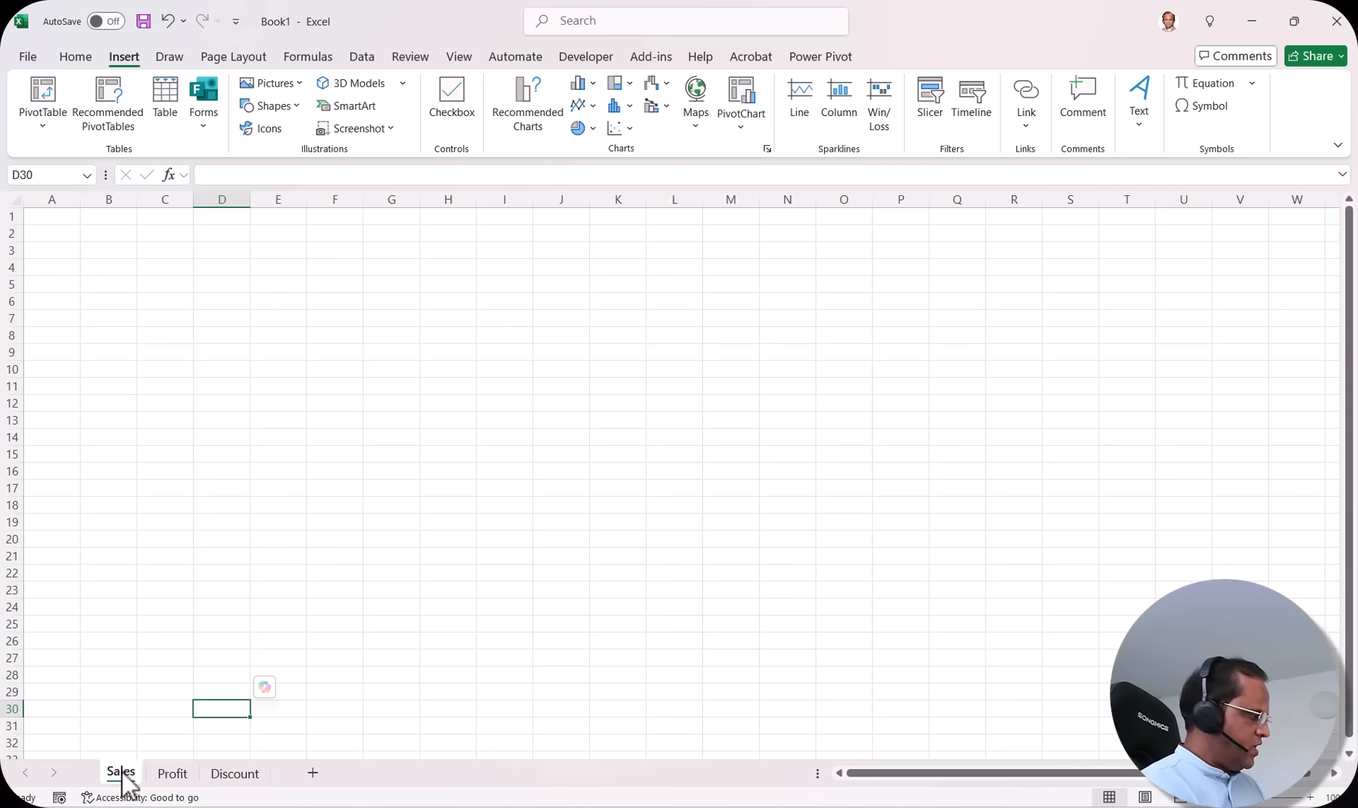
pyautogui.moveTo(124, 778); pyautogui.dragTo(274, 754)
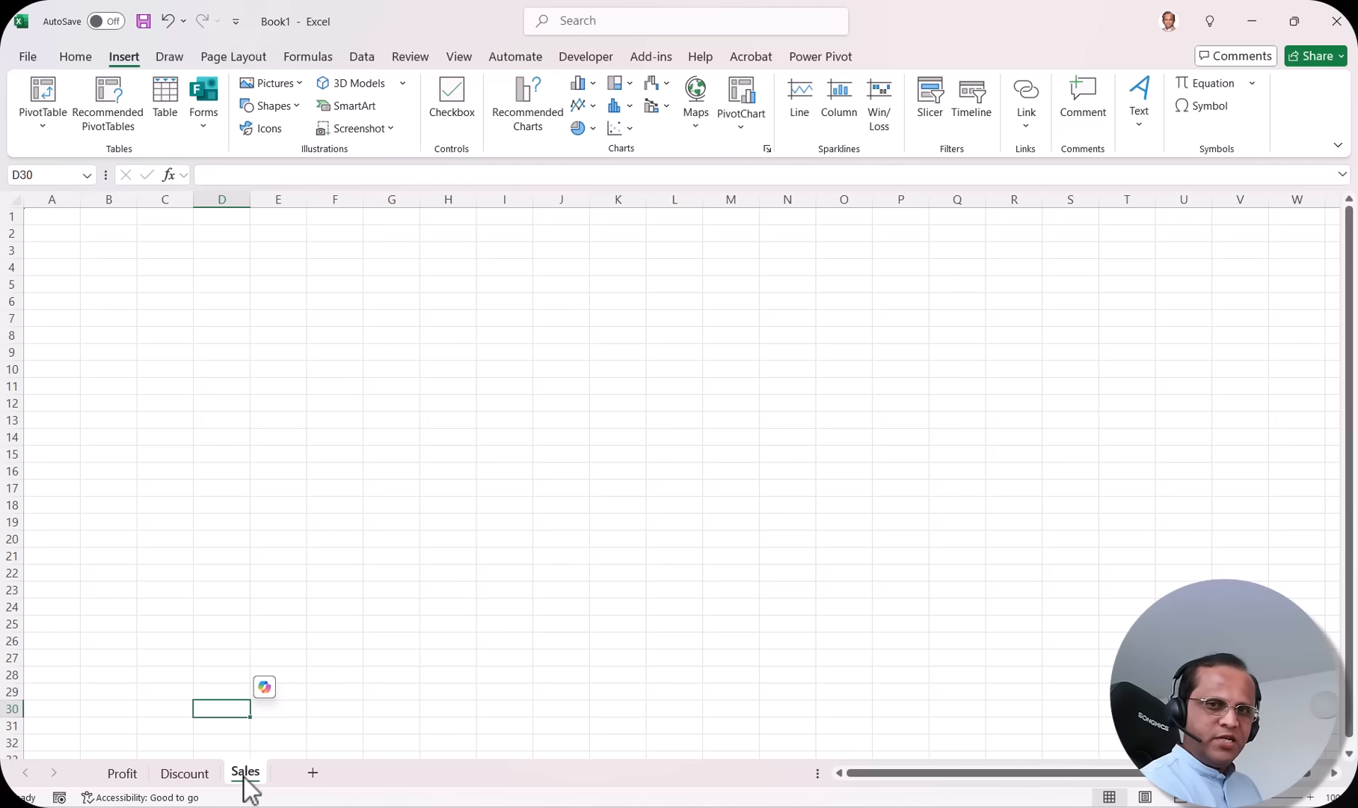
pyautogui.click(192, 775)
pyautogui.moveTo(192, 775); pyautogui.dragTo(139, 748)
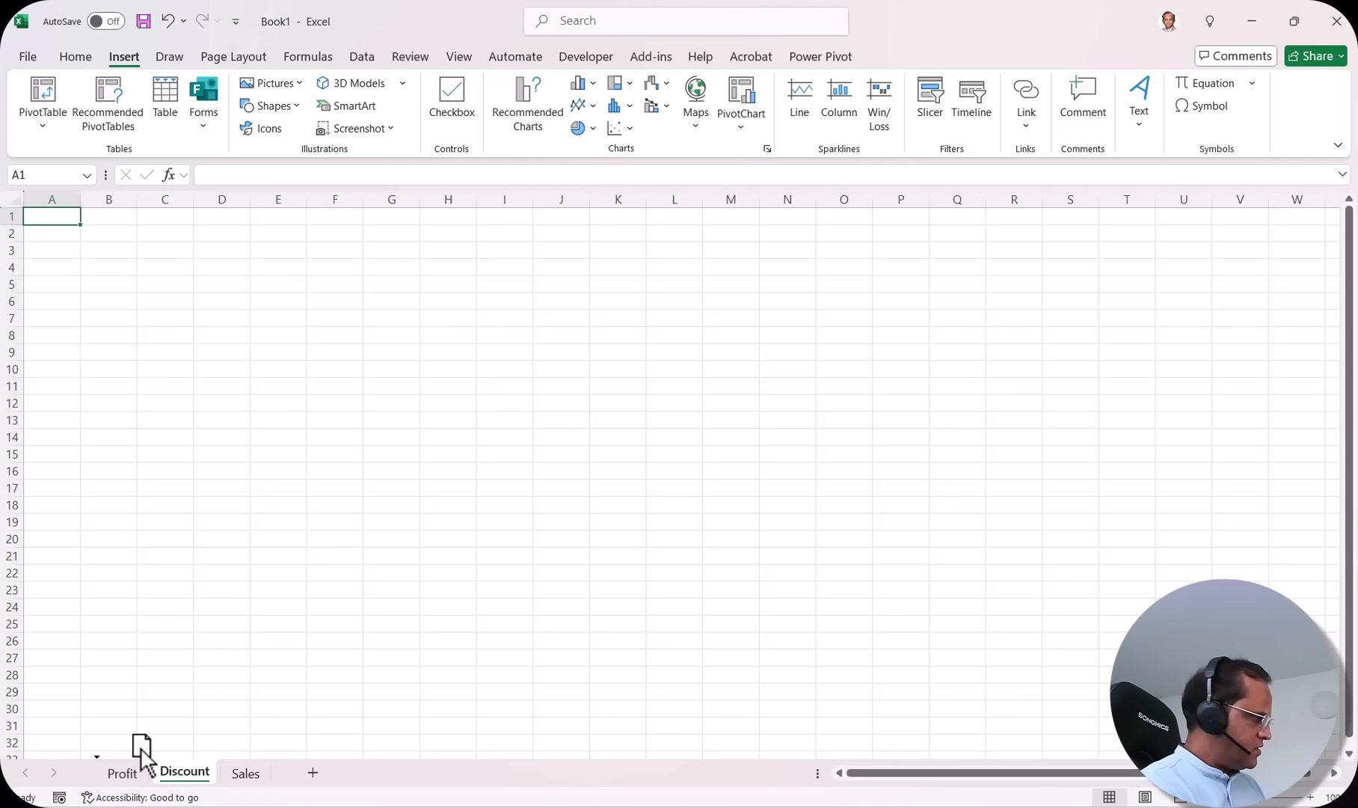
pyautogui.moveTo(140, 748); pyautogui.dragTo(91, 751)
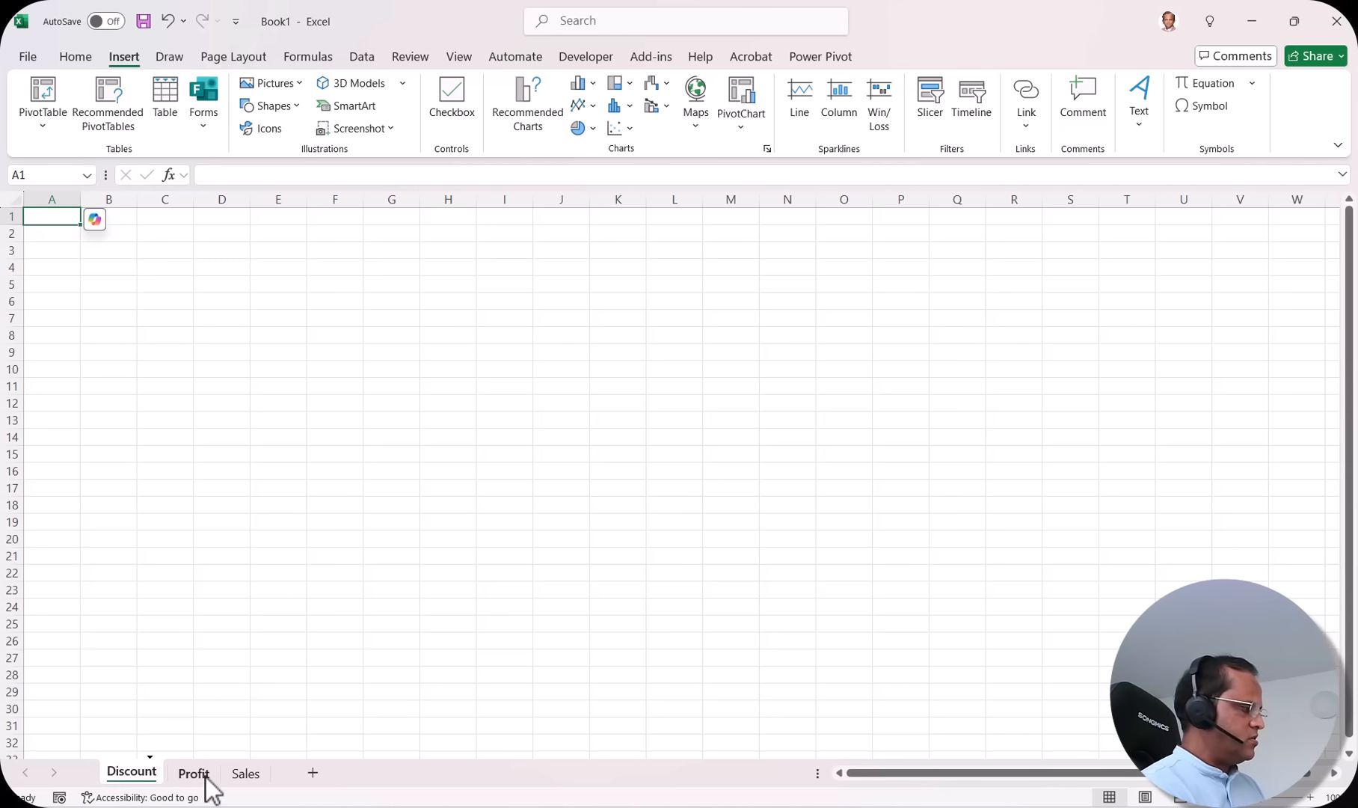
pyautogui.click(243, 774)
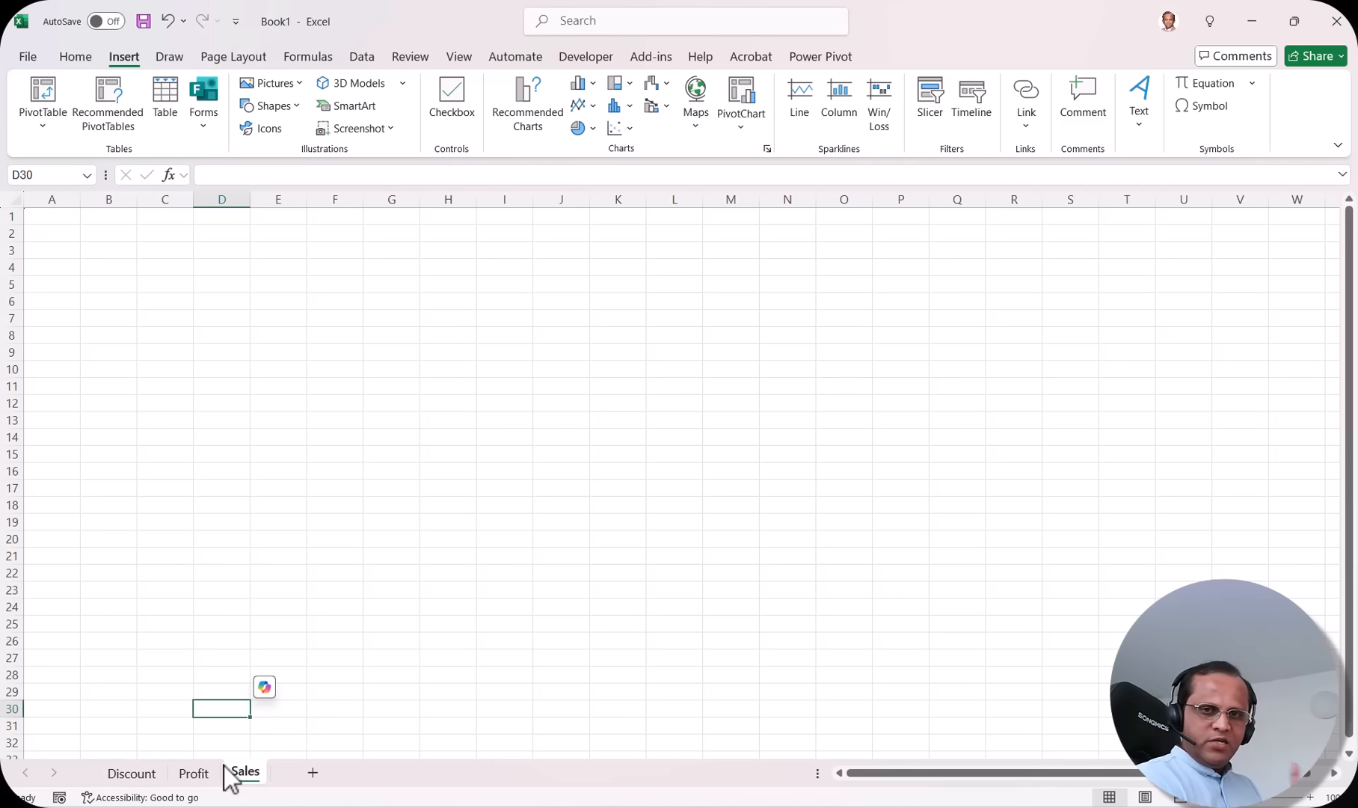
pyautogui.click(139, 776)
# Step: Insert a blank worksheet before the Discount sheet
pyautogui.rightClick(138, 781)
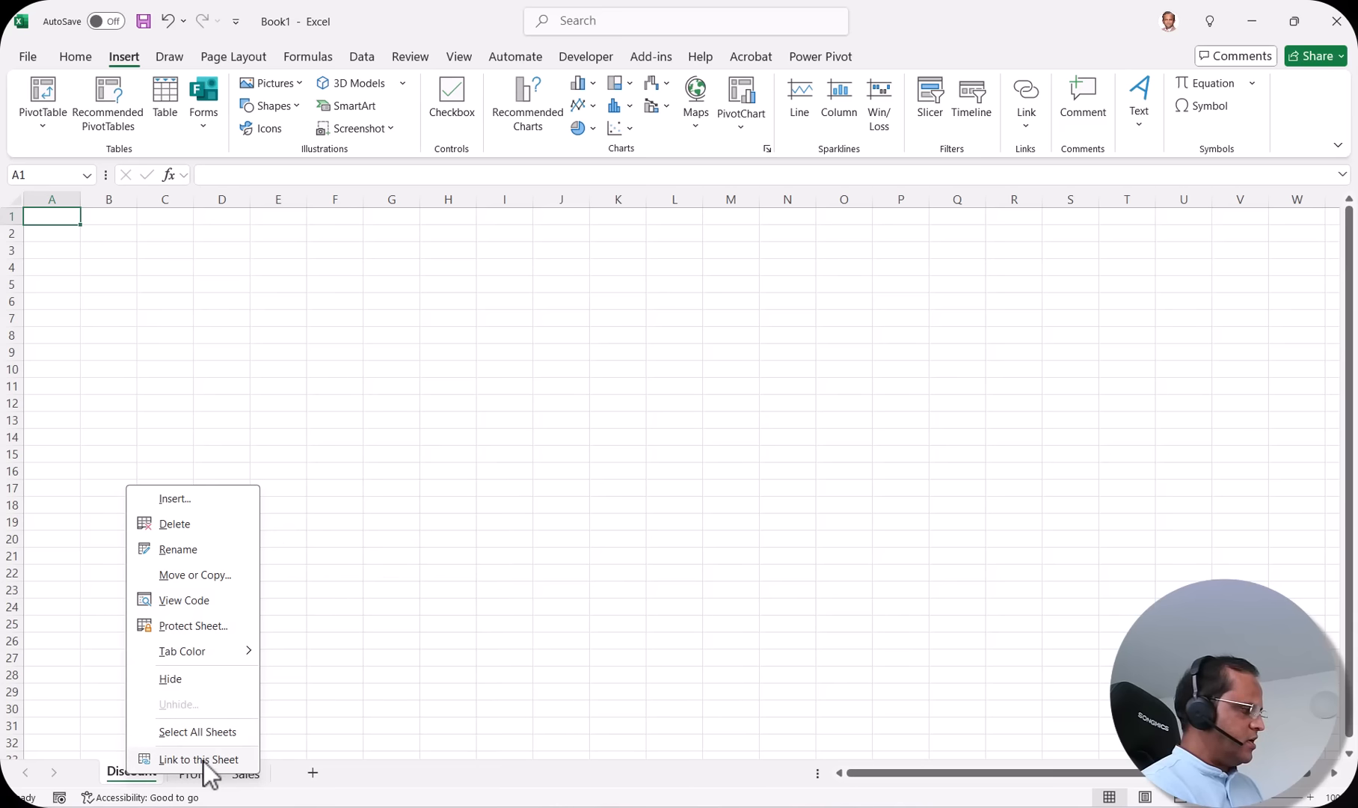
pyautogui.click(72, 603)
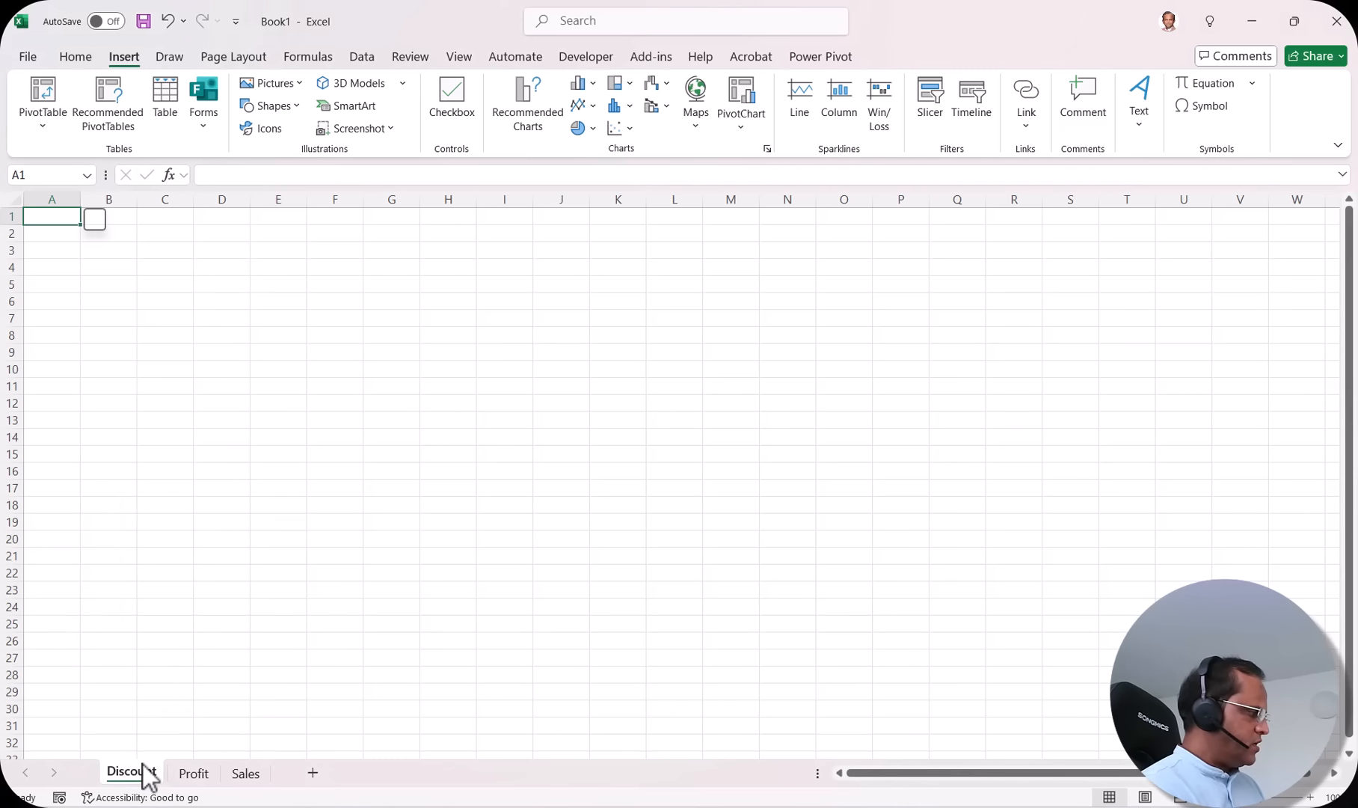
pyautogui.rightClick(154, 771)
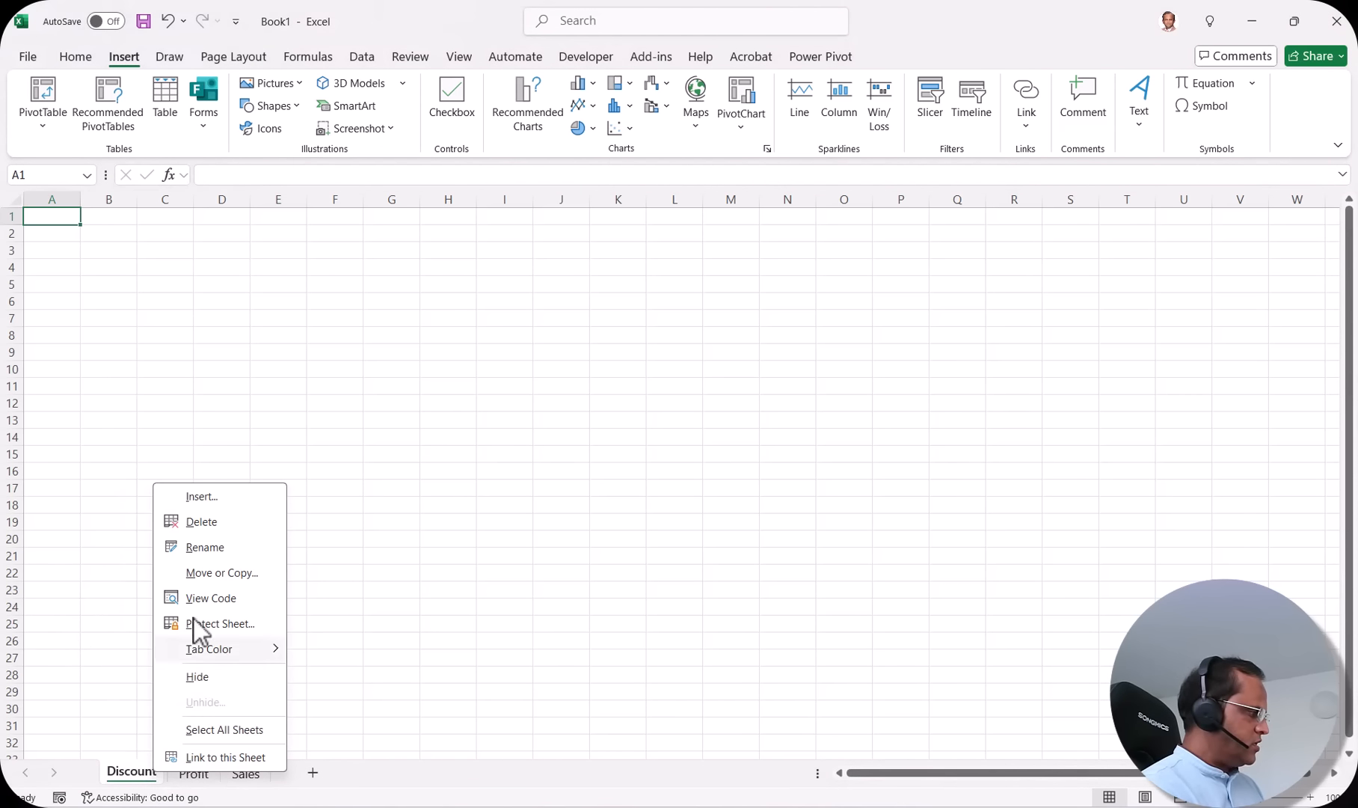
pyautogui.click(223, 499)
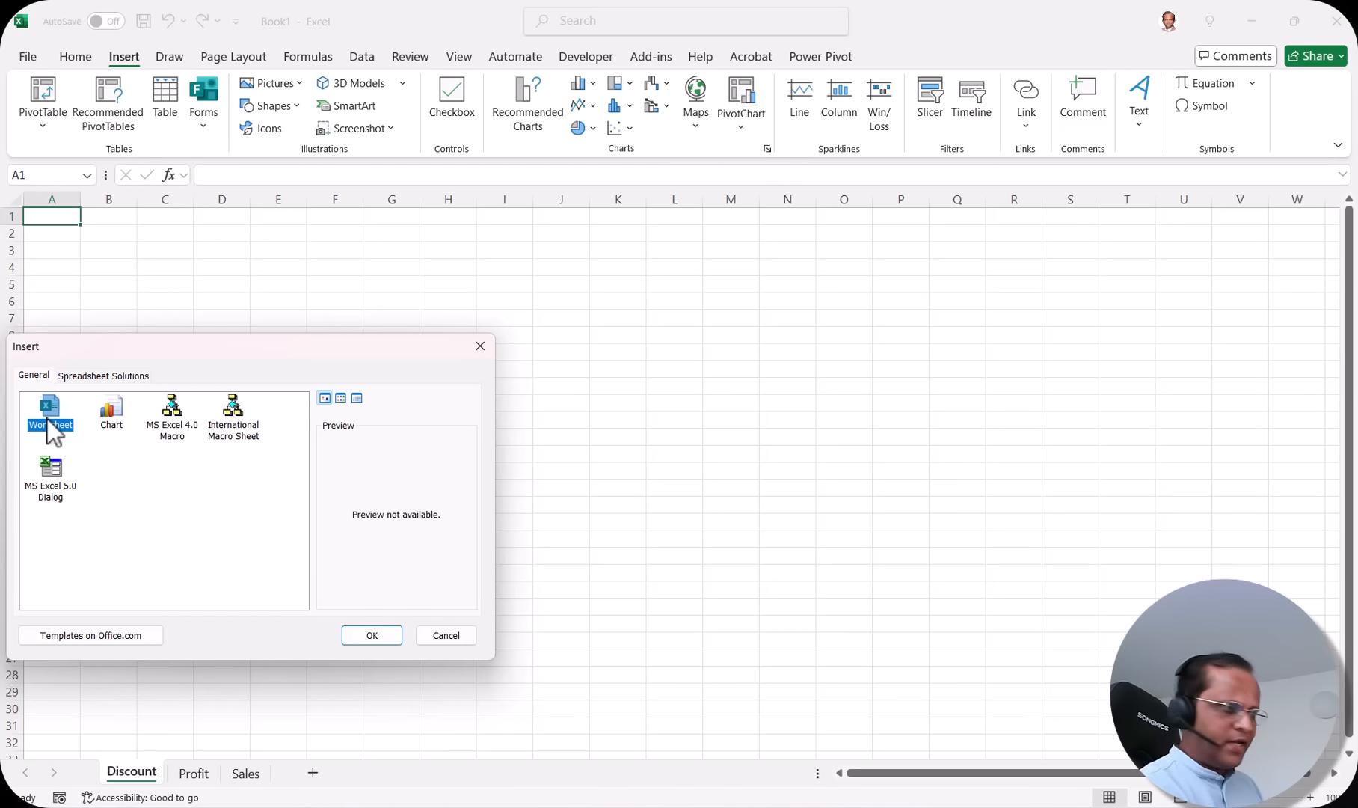
pyautogui.click(364, 635)
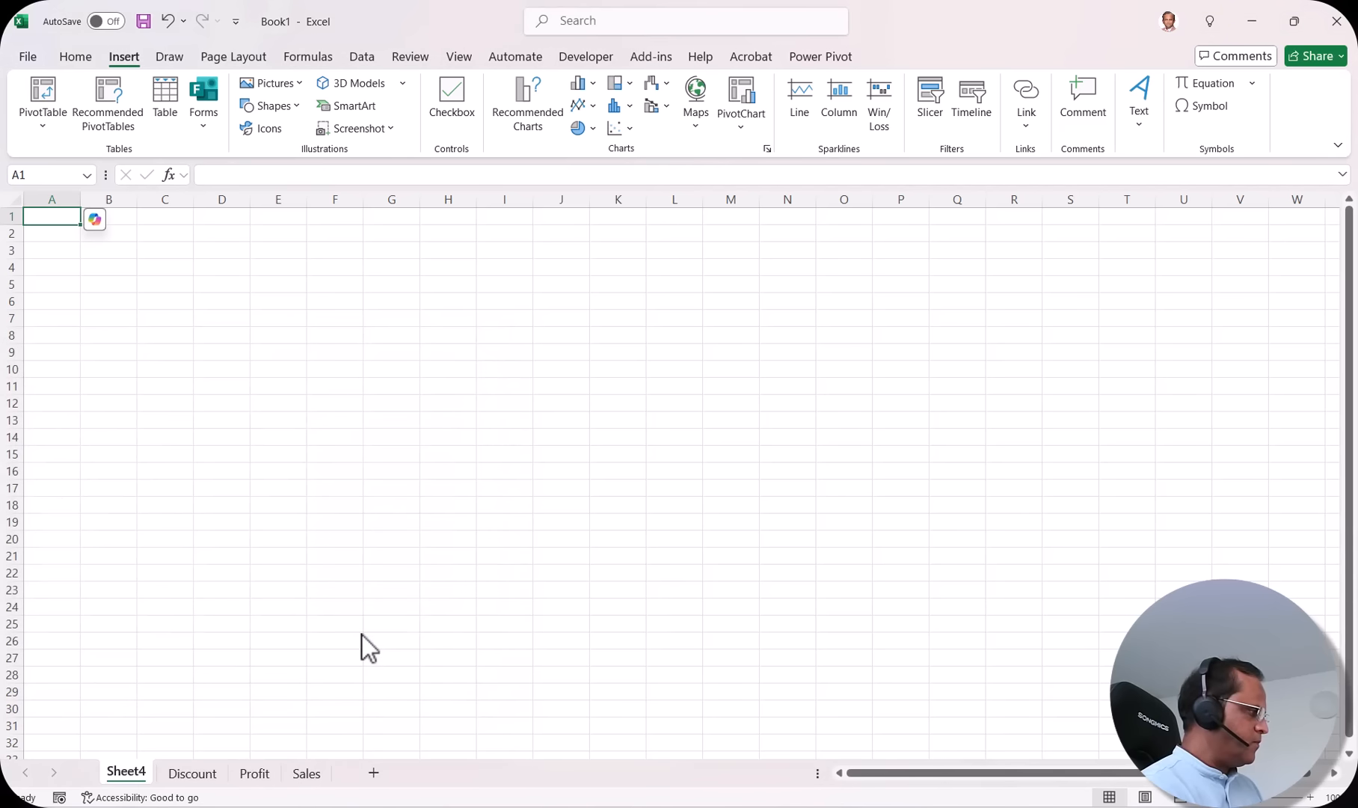
# Step: Rename the new Sheet4 to Cities
pyautogui.doubleClick(135, 775)
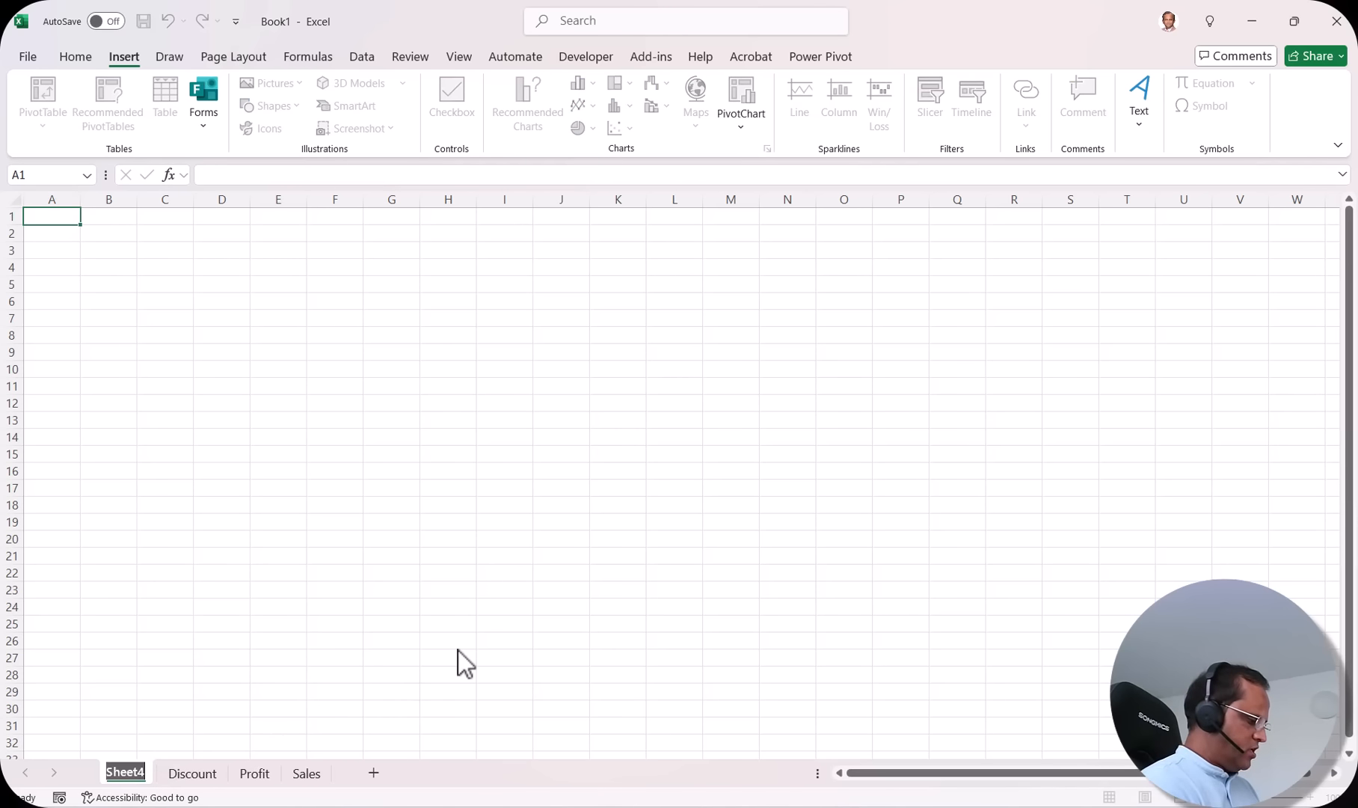
pyautogui.write('Cities')
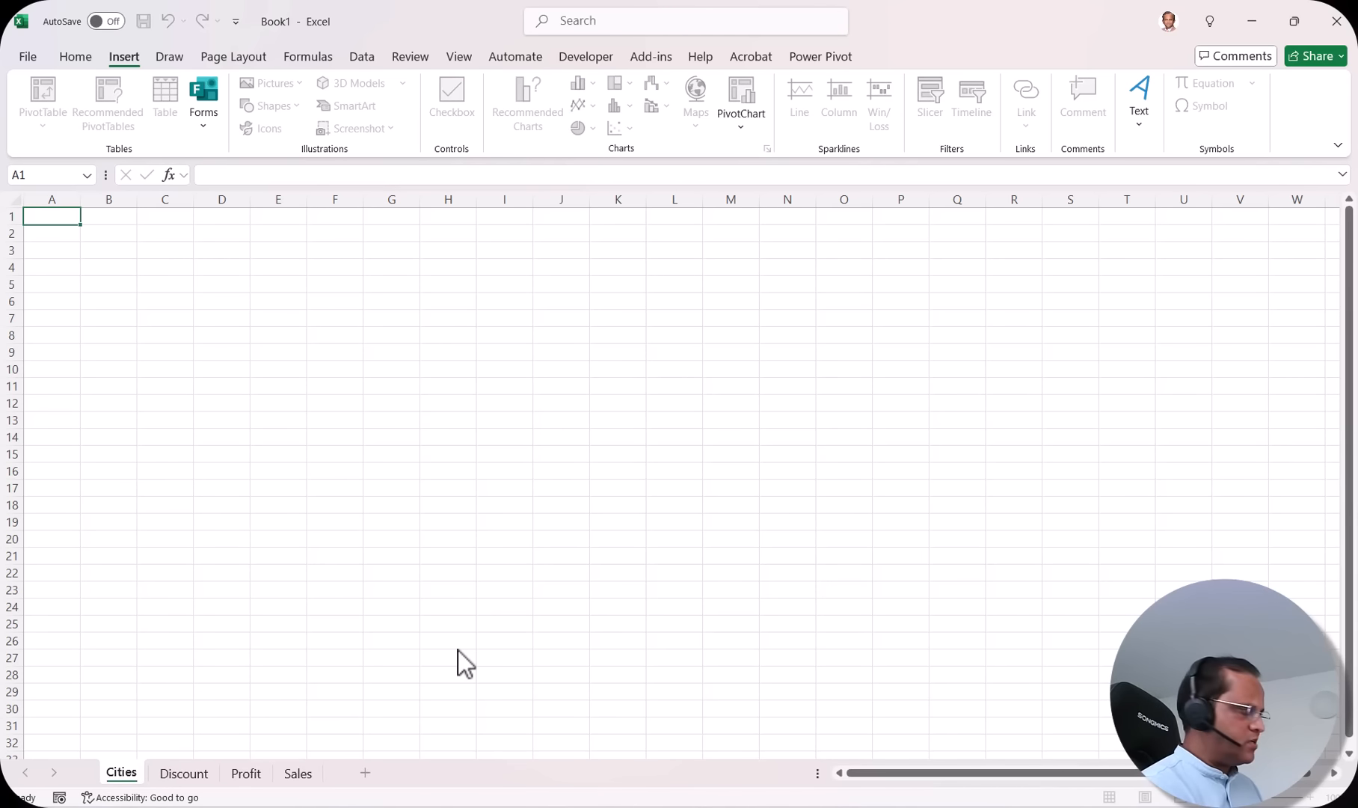
pyautogui.press('Return')
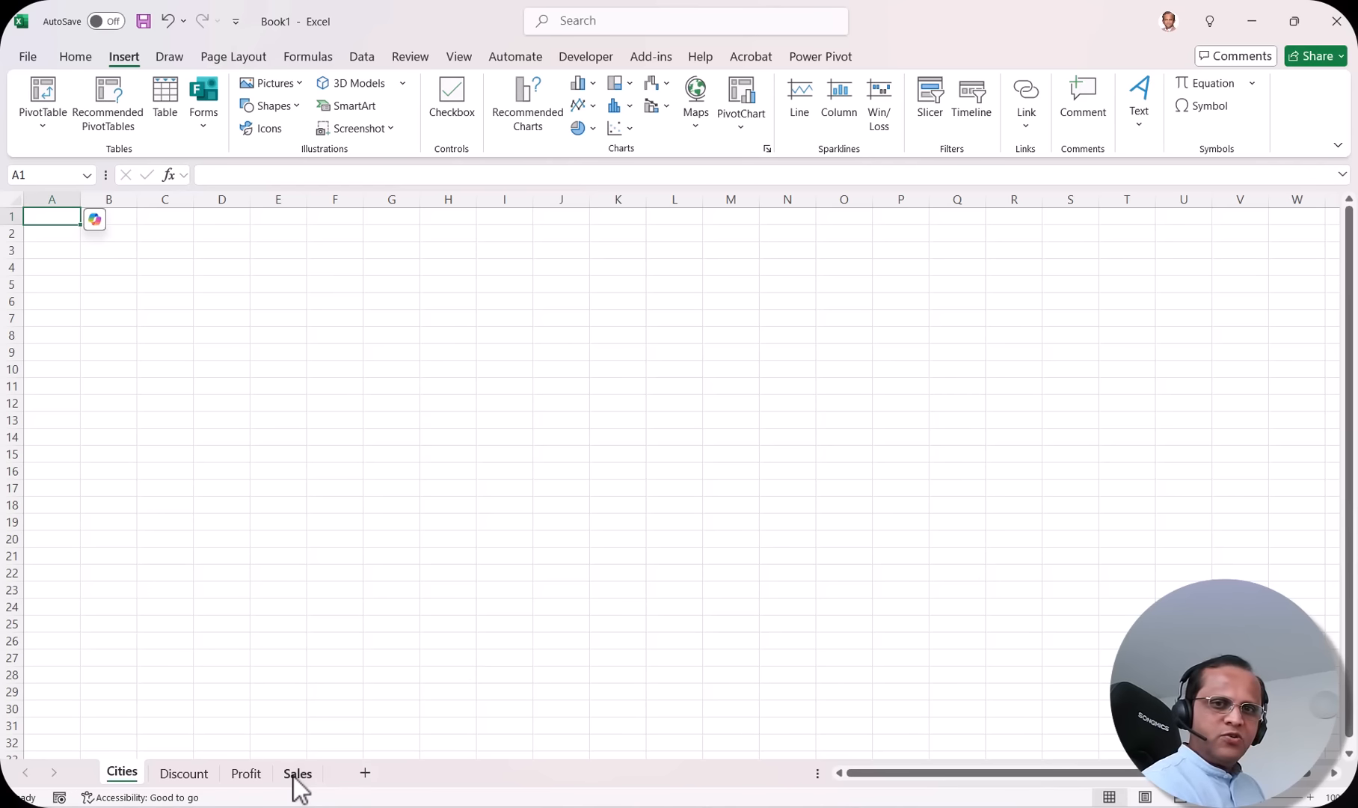
# Step: Delete the Cities sheet and select cell D6 on the Discount sheet
pyautogui.rightClick(124, 778)
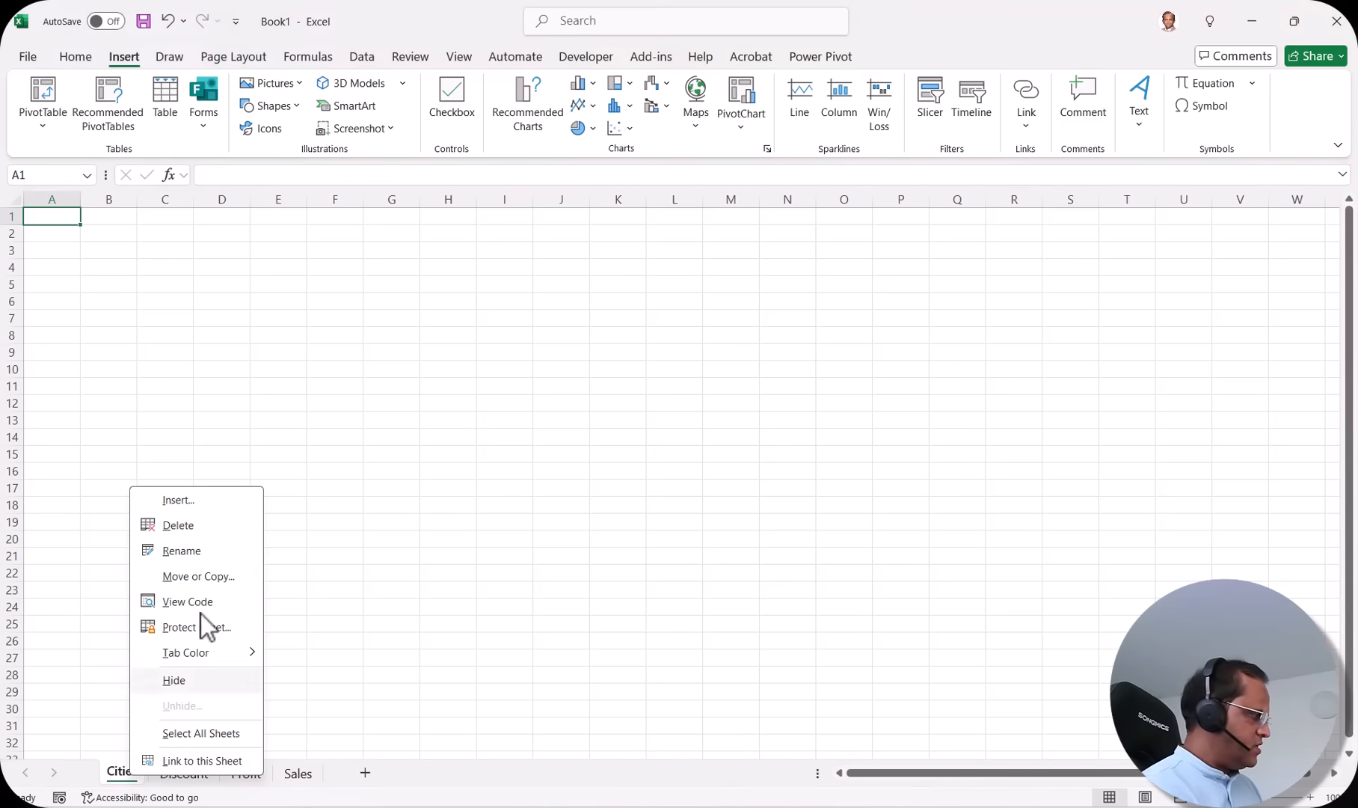
pyautogui.click(190, 524)
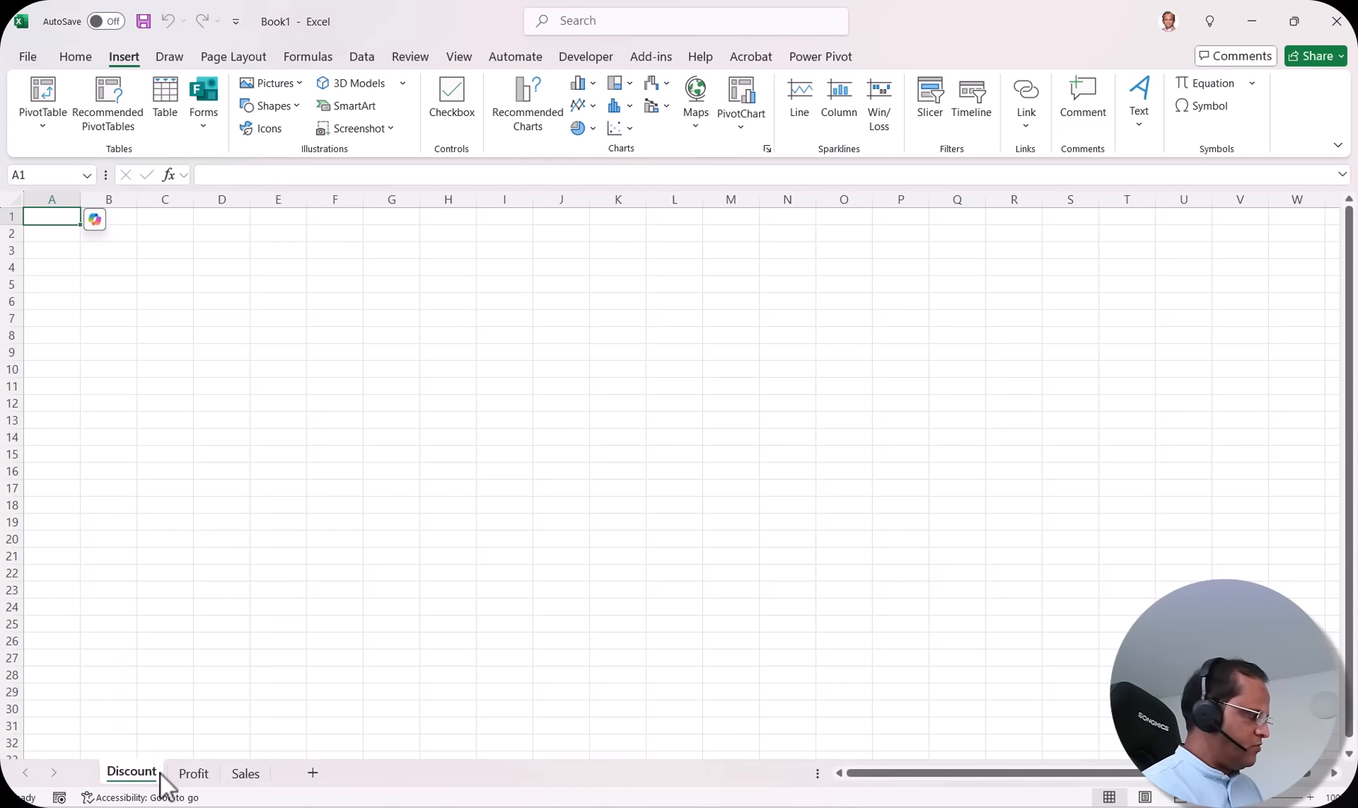
pyautogui.rightClick(131, 773)
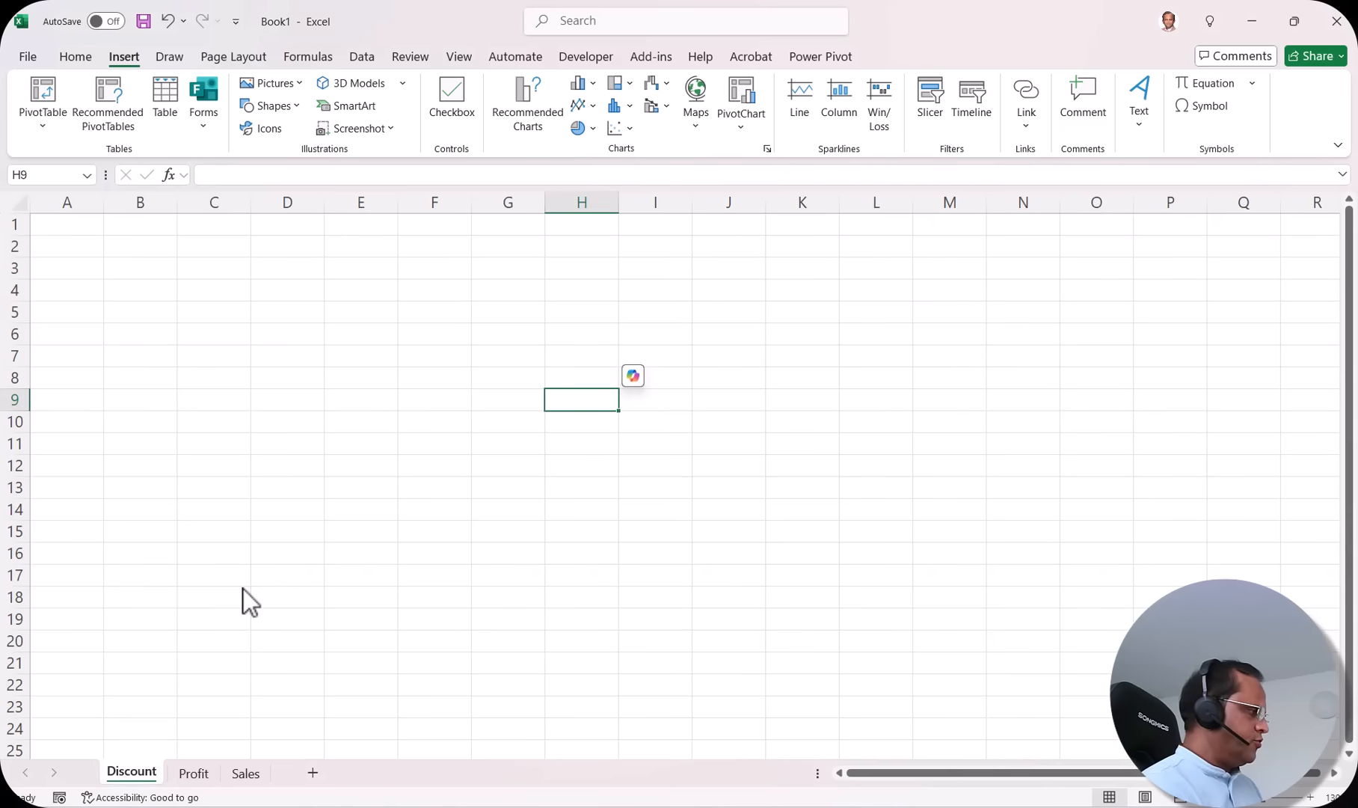
pyautogui.click(311, 334)
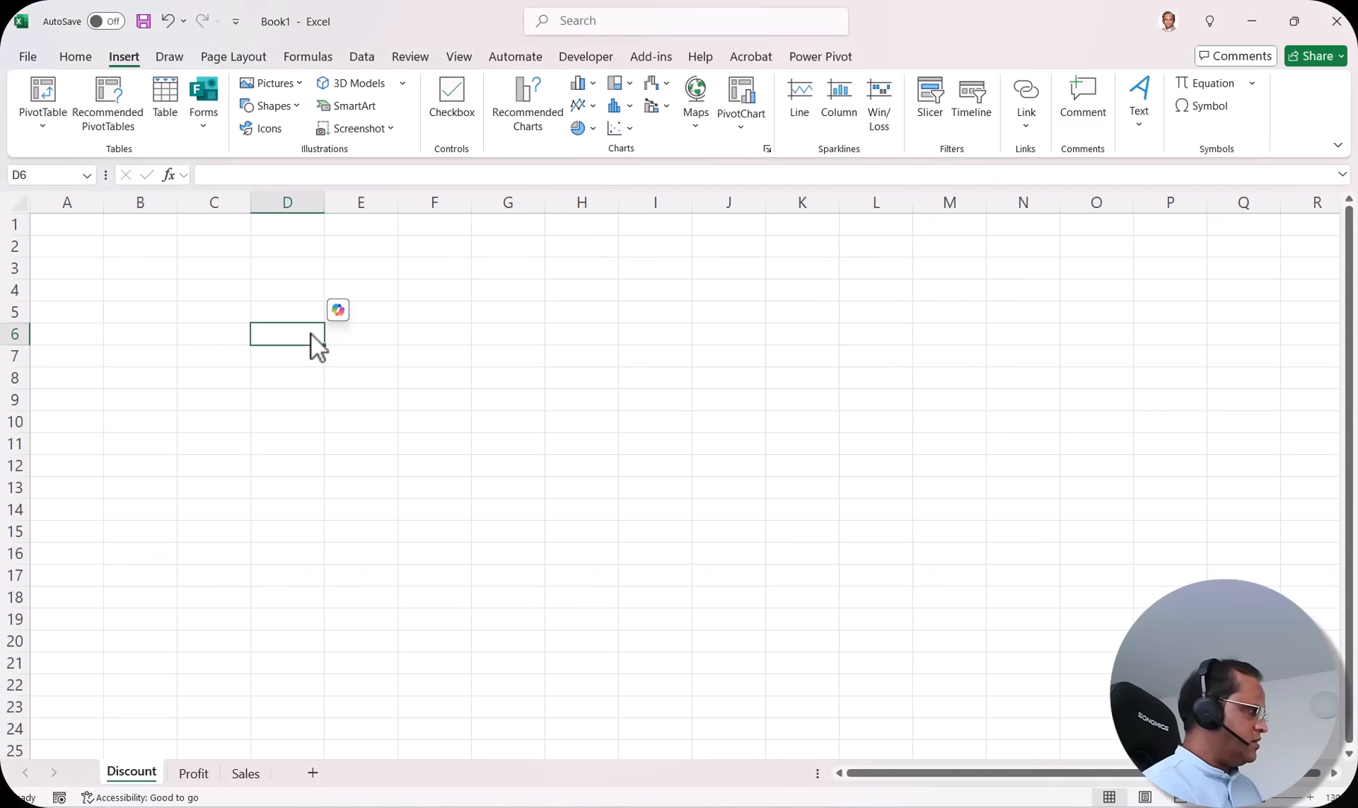
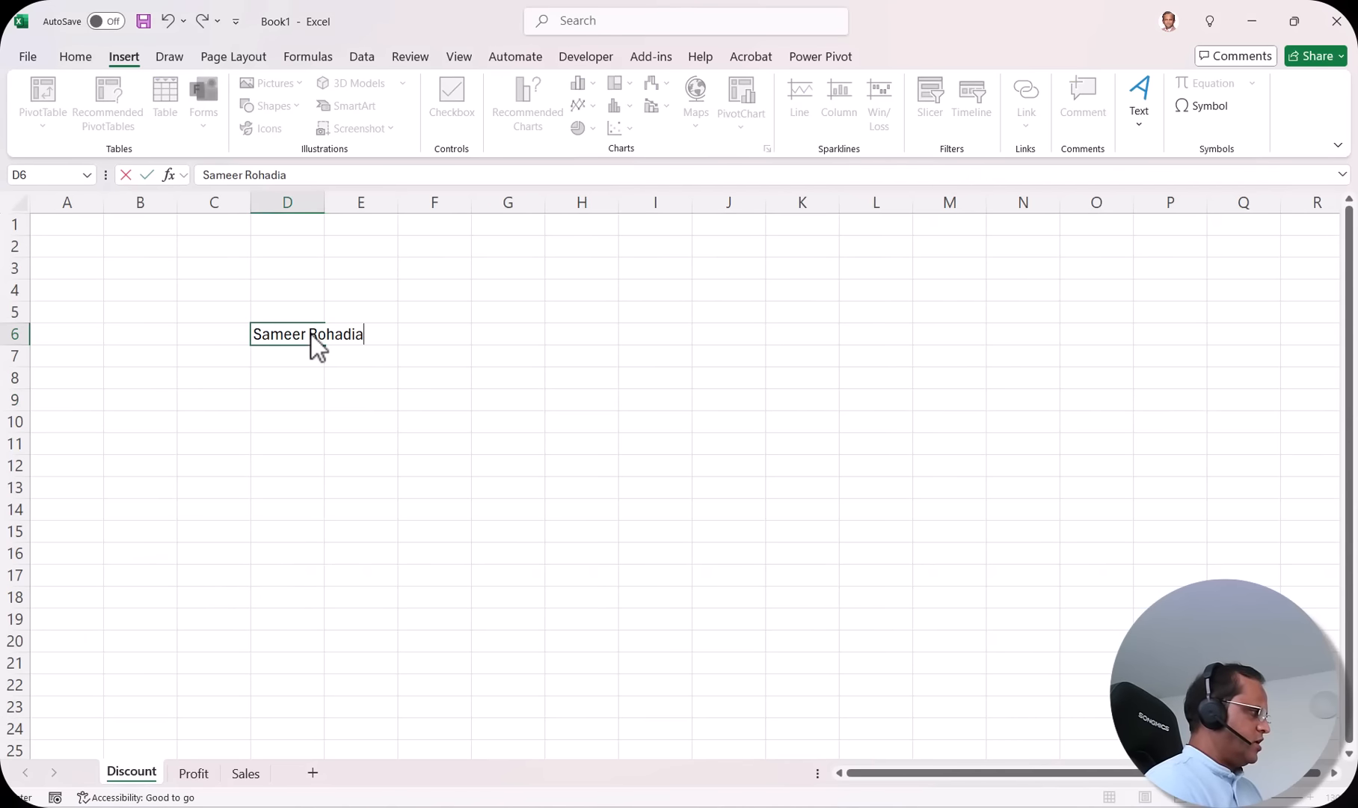
# Step: Type the person's full name into cell D6 and reselect that cell
pyautogui.press('Return')
pyautogui.press('Right')
pyautogui.press('Right')
pyautogui.click(302, 334)
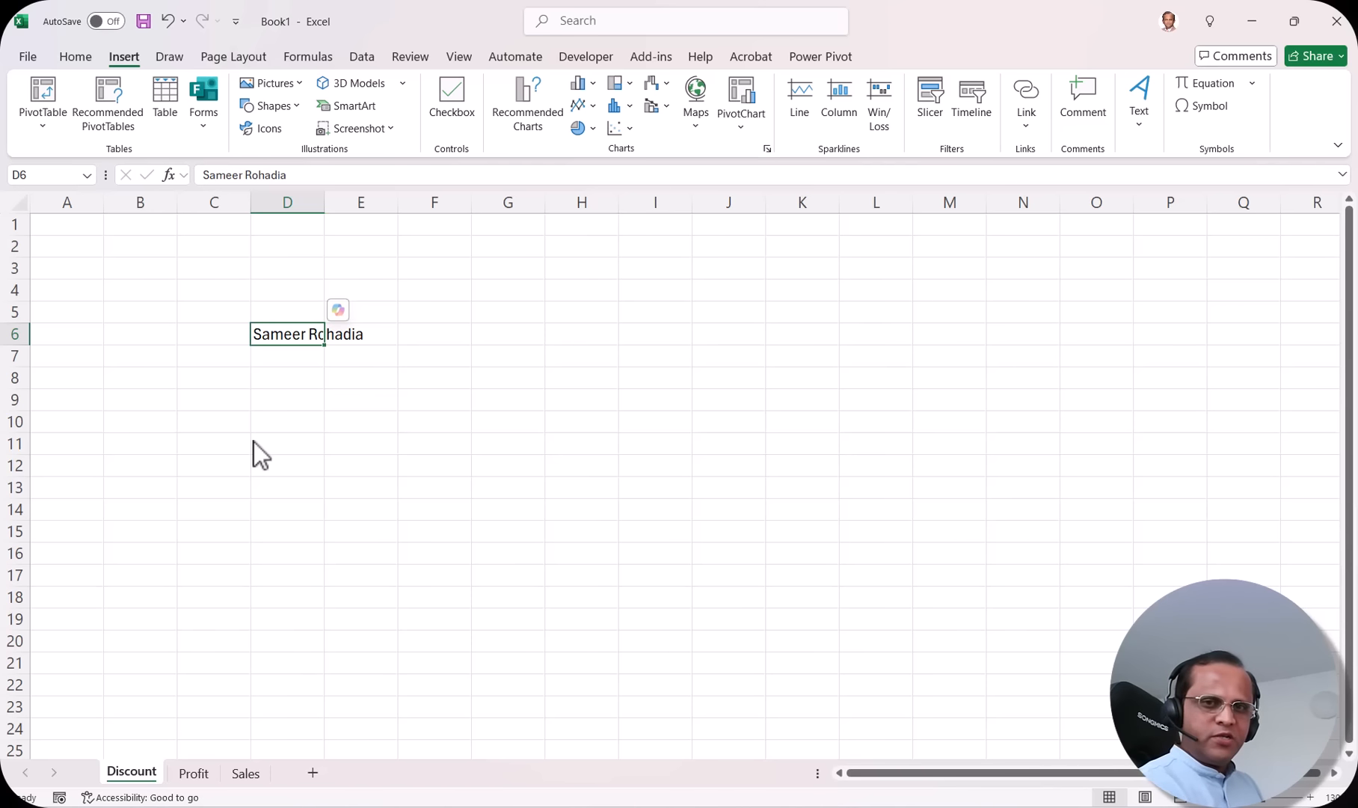
# Step: Copy the Discount sheet within Book1 before Discount, with Create a copy ticked, via Move or Copy
pyautogui.rightClick(137, 785)
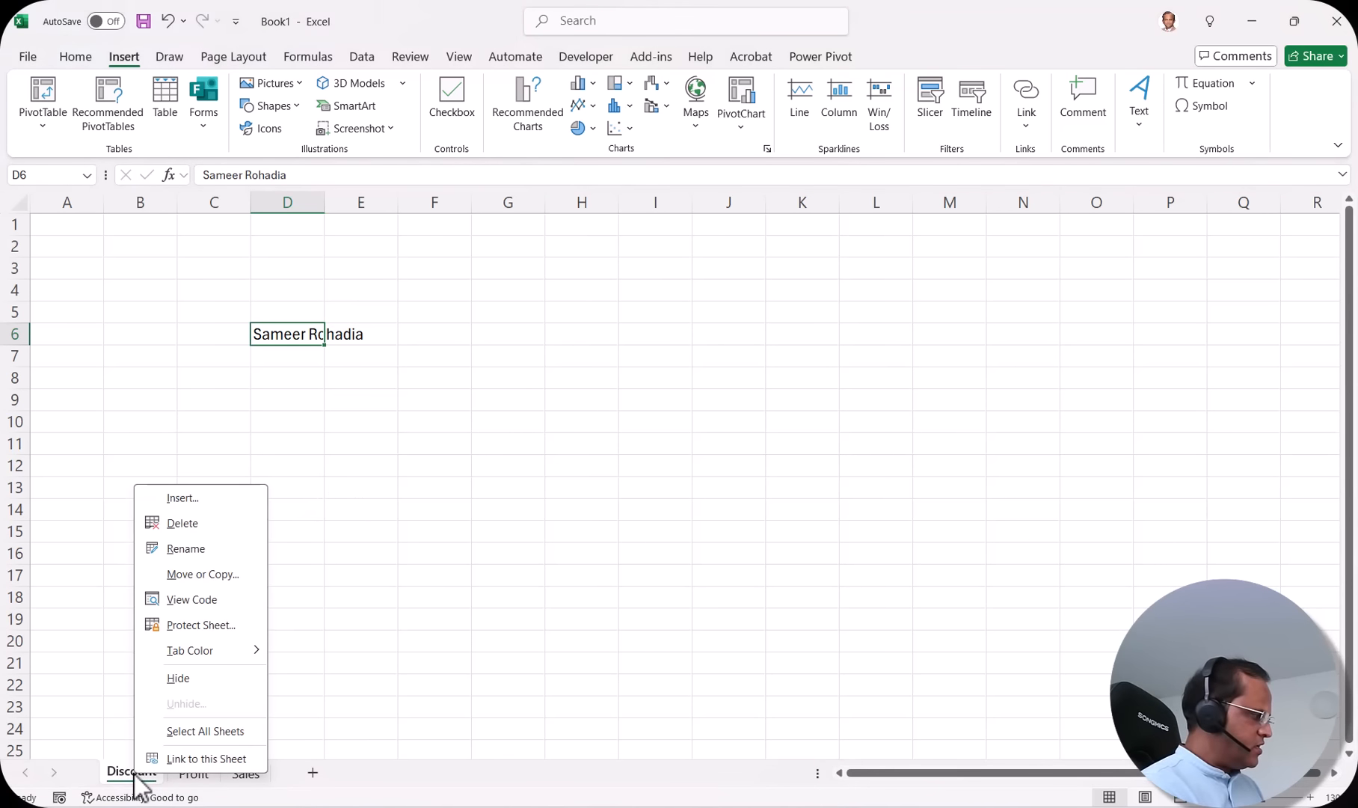
pyautogui.click(216, 575)
pyautogui.moveTo(194, 459); pyautogui.dragTo(615, 336)
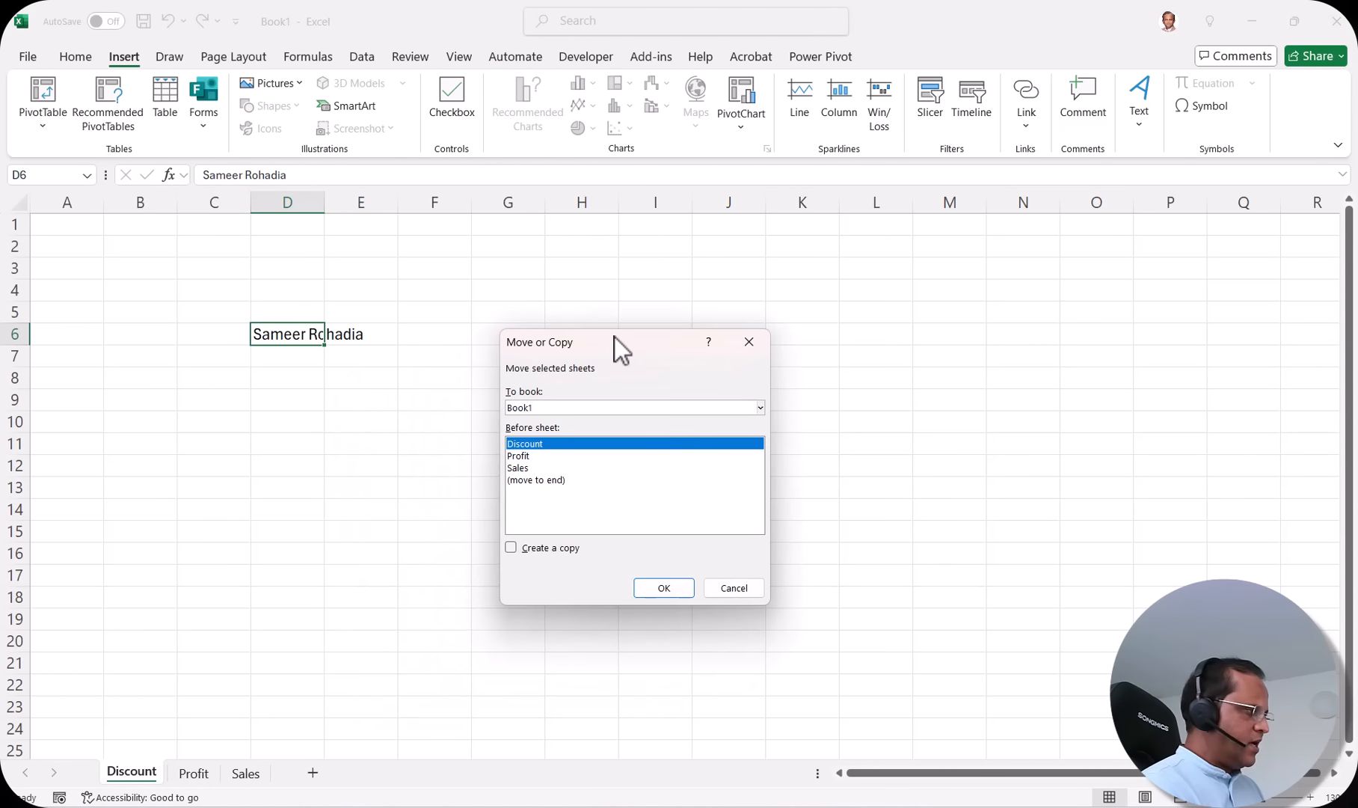
pyautogui.click(545, 407)
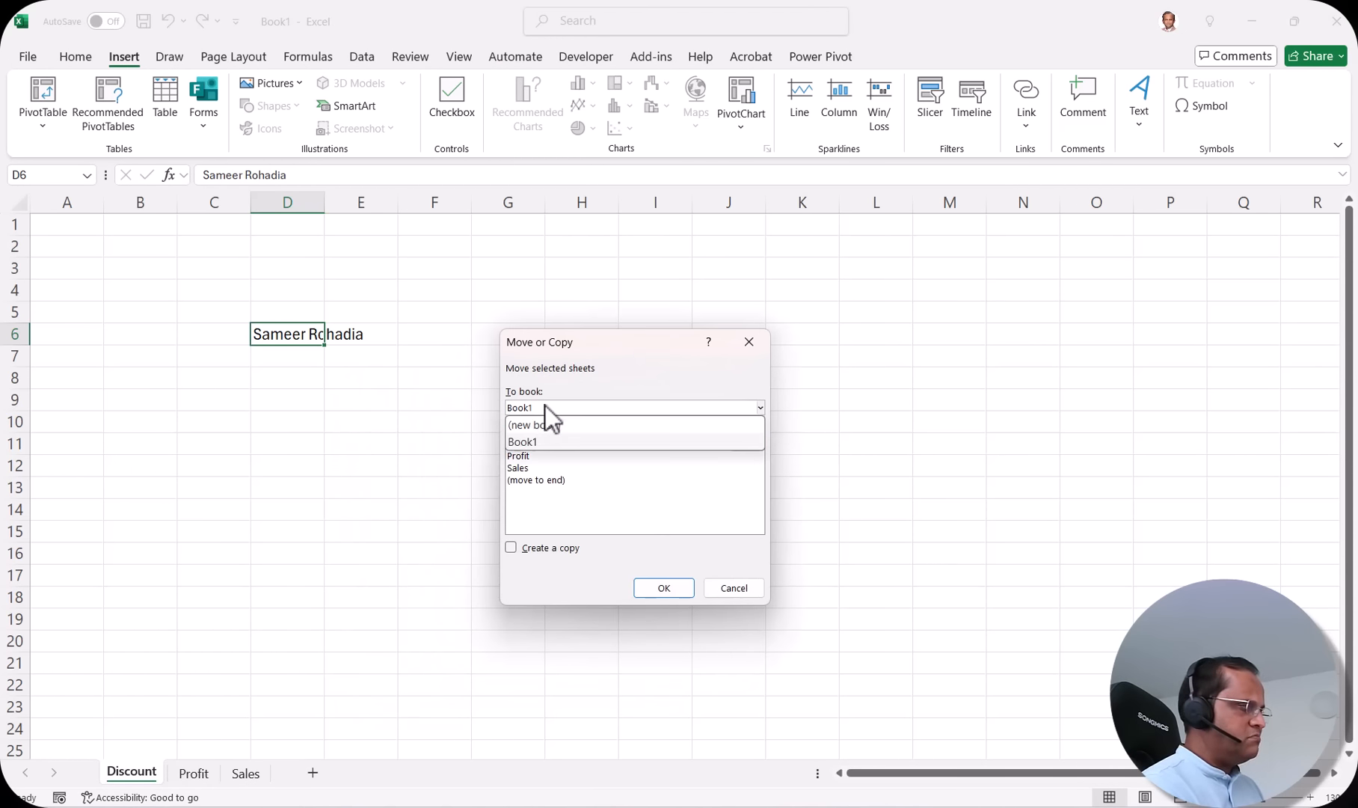
pyautogui.click(540, 426)
pyautogui.press('Up')
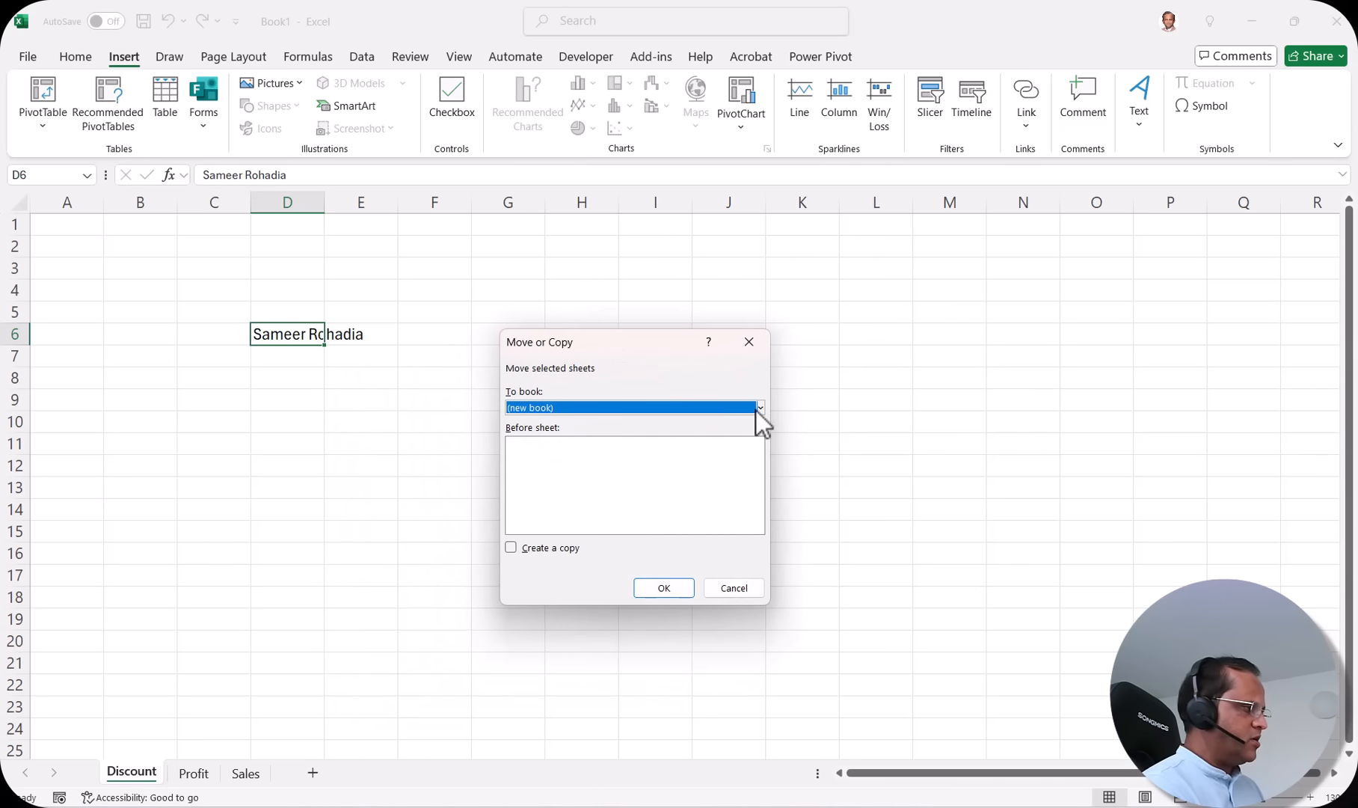
pyautogui.click(761, 407)
pyautogui.click(545, 443)
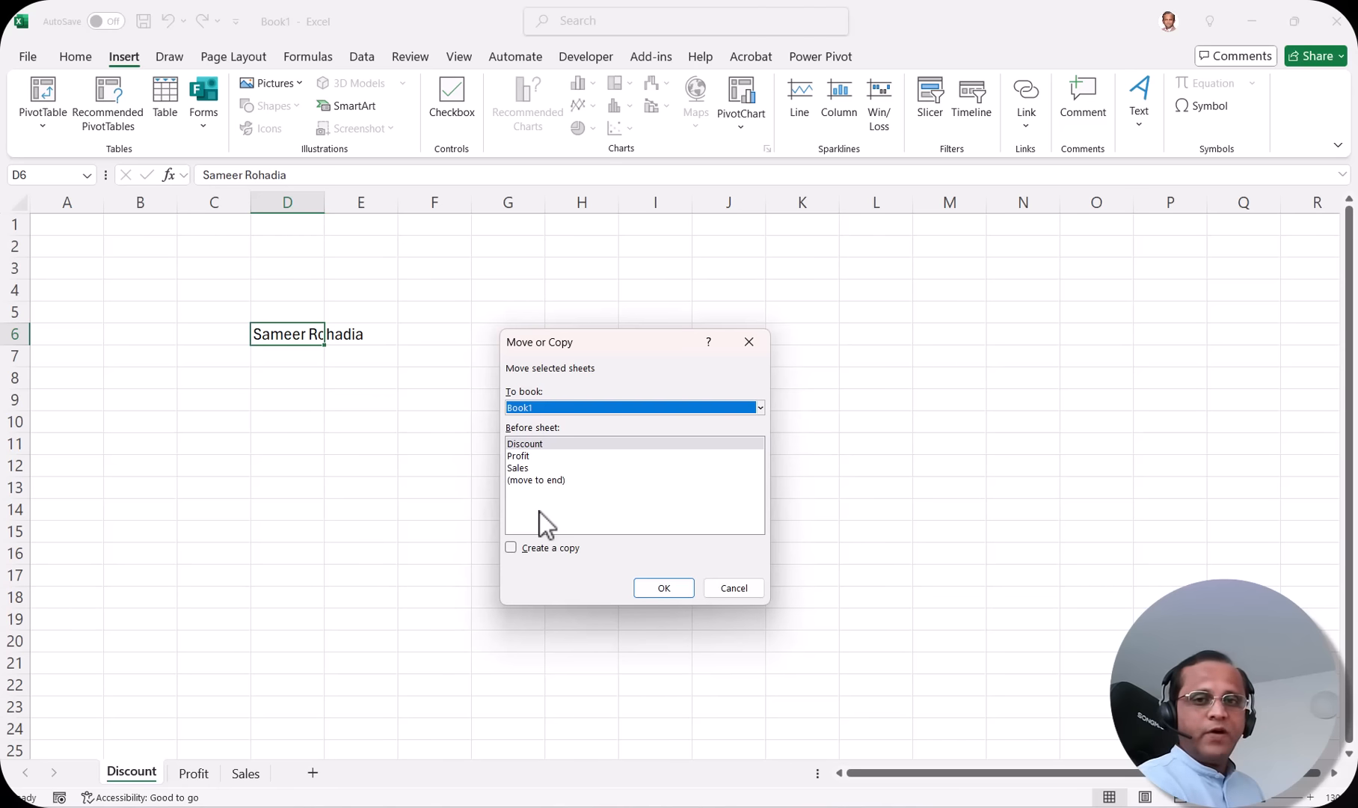
pyautogui.click(511, 549)
pyautogui.click(554, 445)
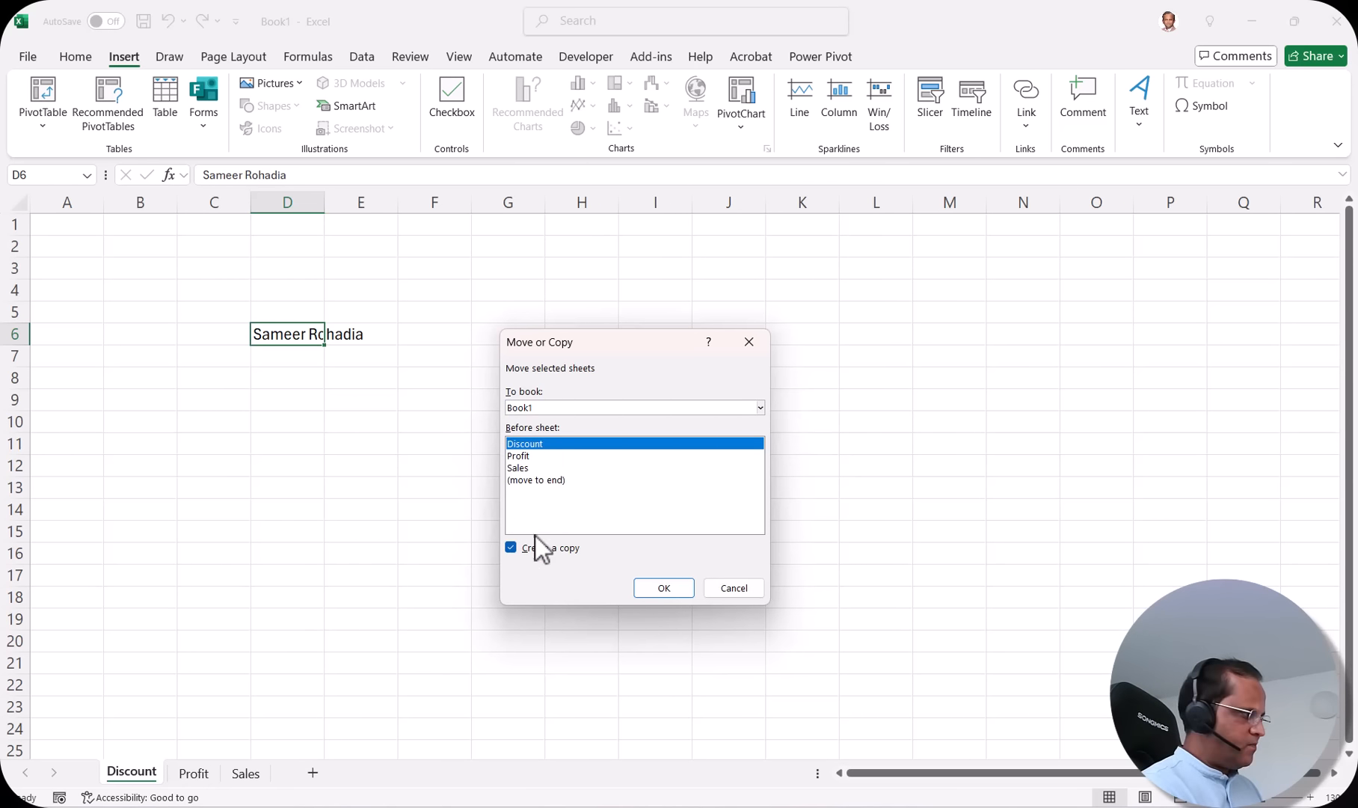
pyautogui.click(665, 588)
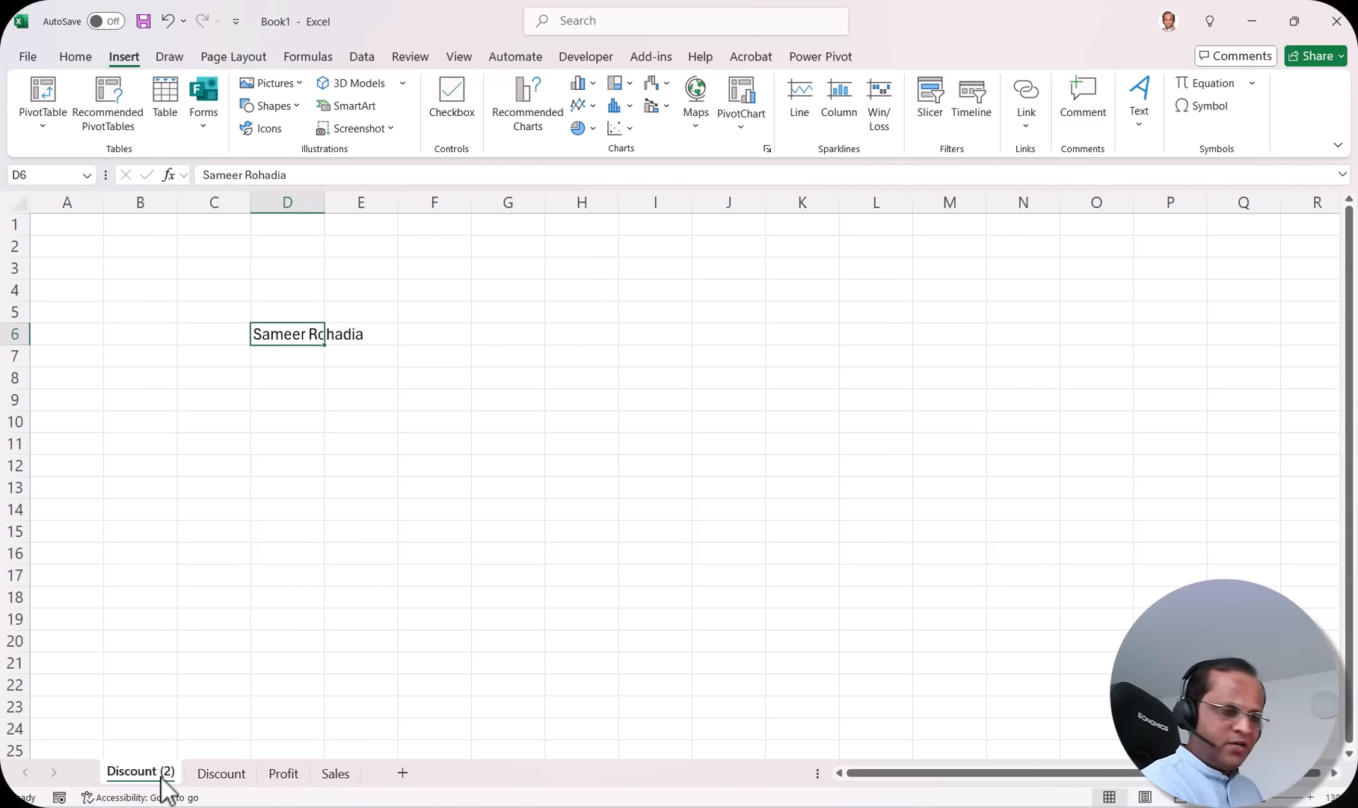
# Step: Rename the Discount sheet to Jan Discount
pyautogui.rightClick(204, 775)
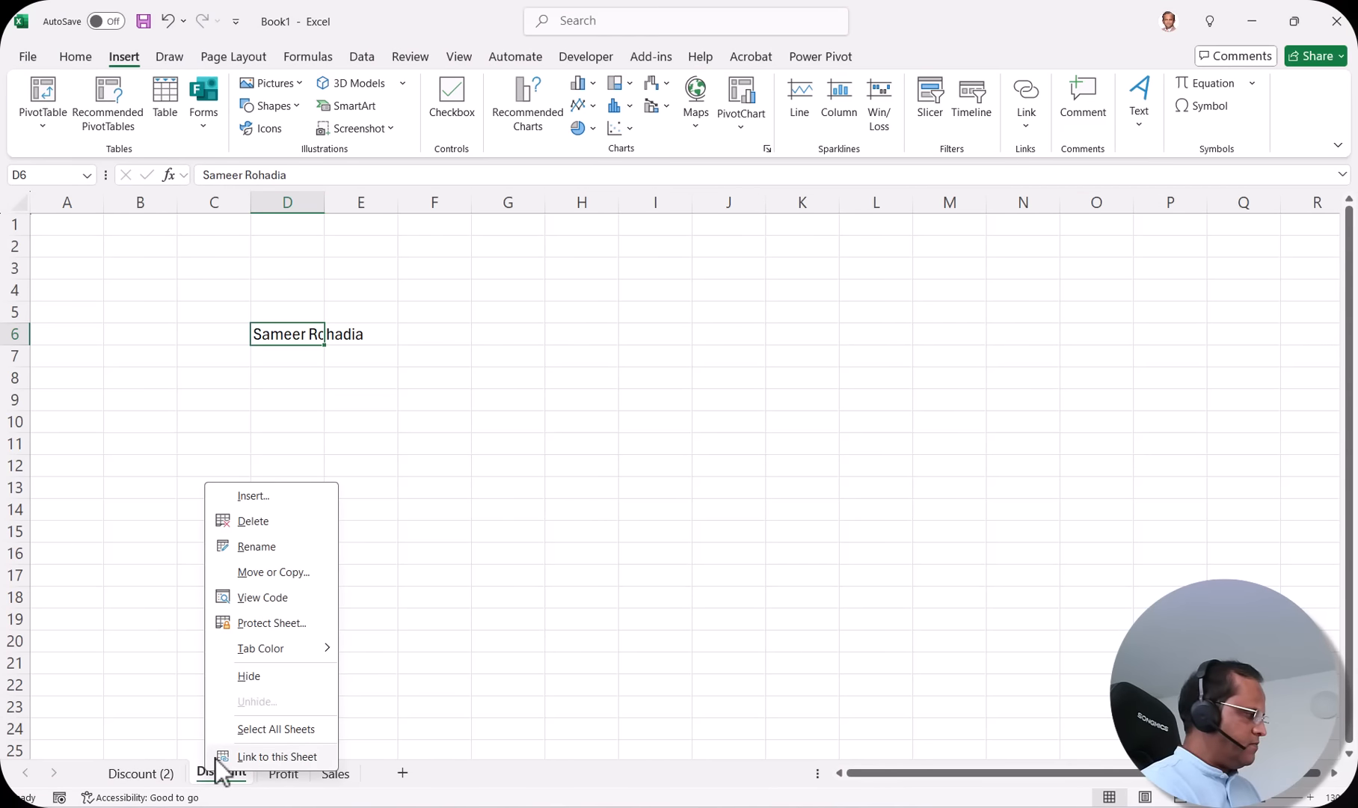
pyautogui.click(207, 776)
pyautogui.doubleClick(203, 775)
pyautogui.click(196, 774)
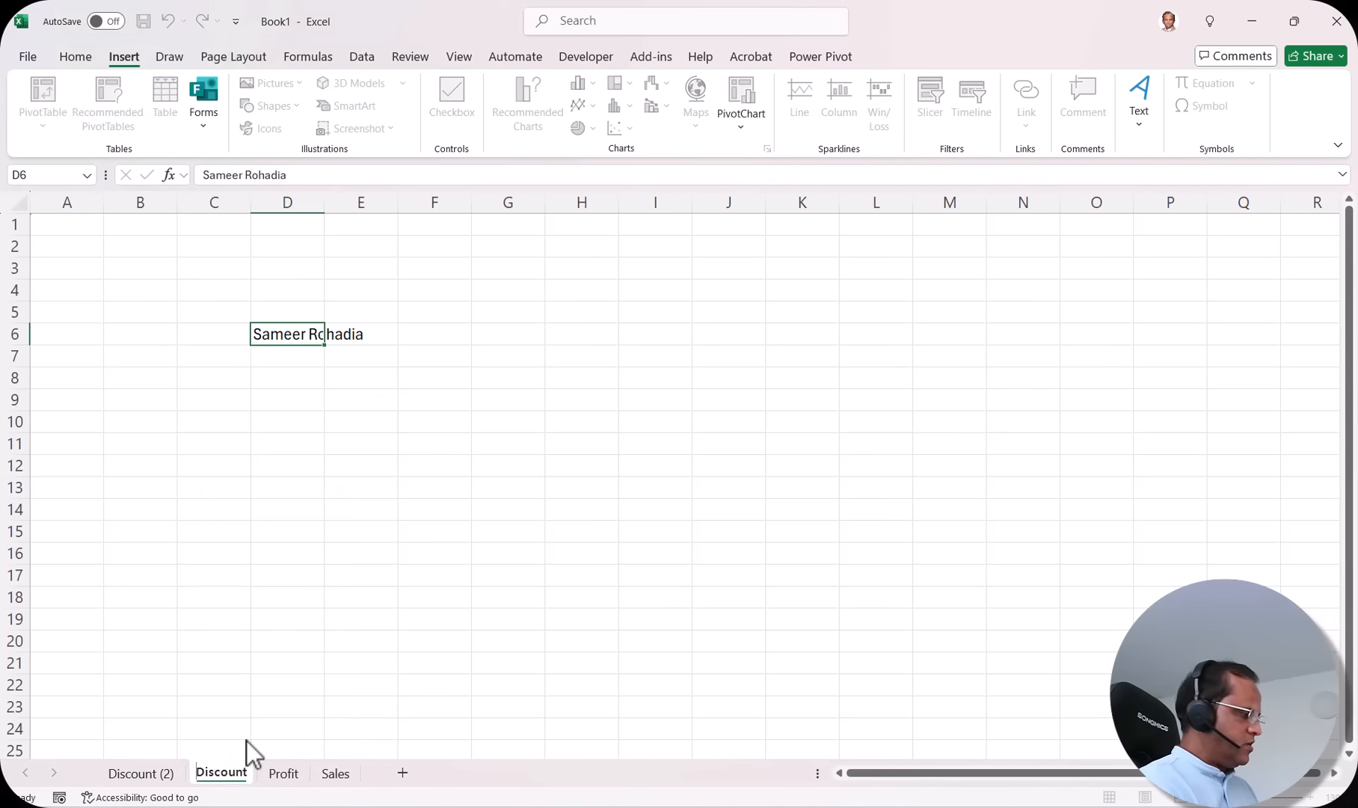
pyautogui.write('Jan')
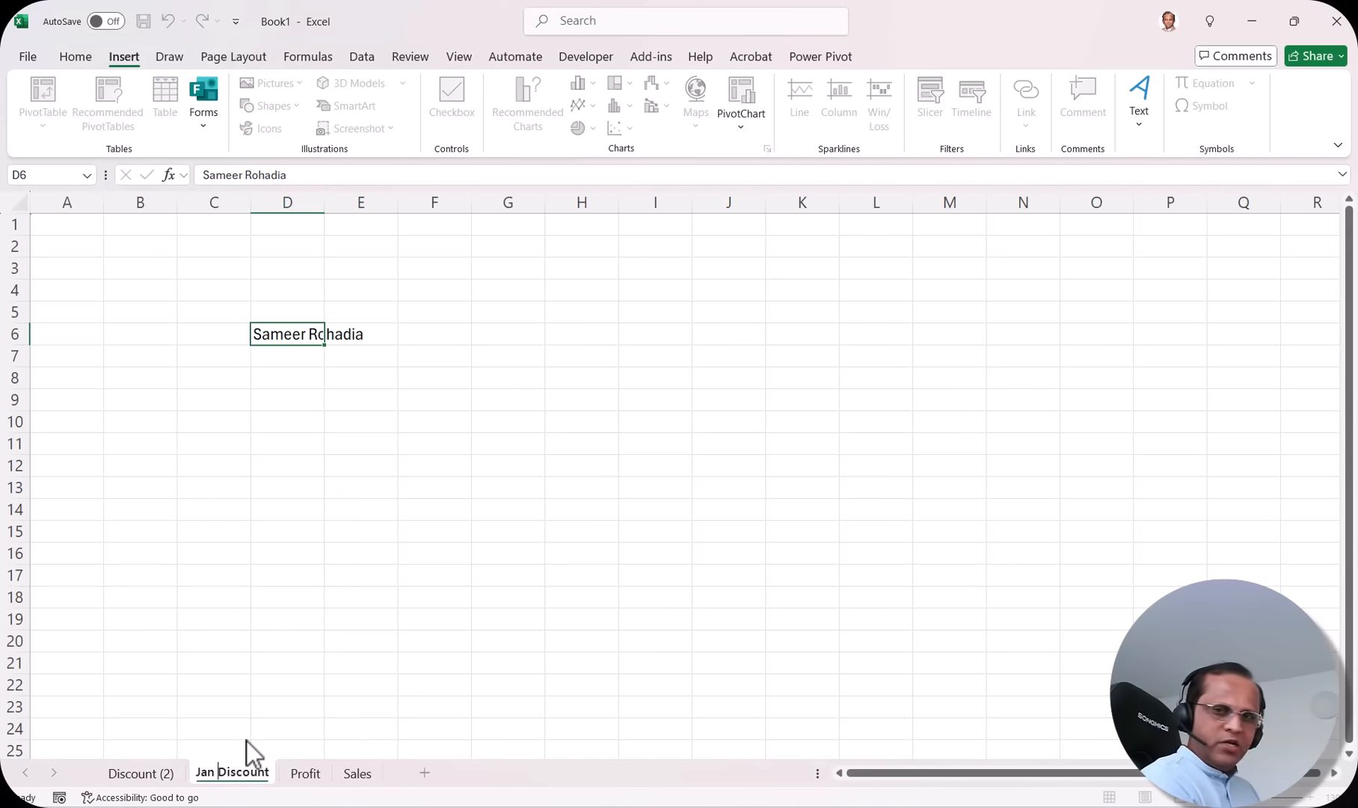
pyautogui.click(160, 772)
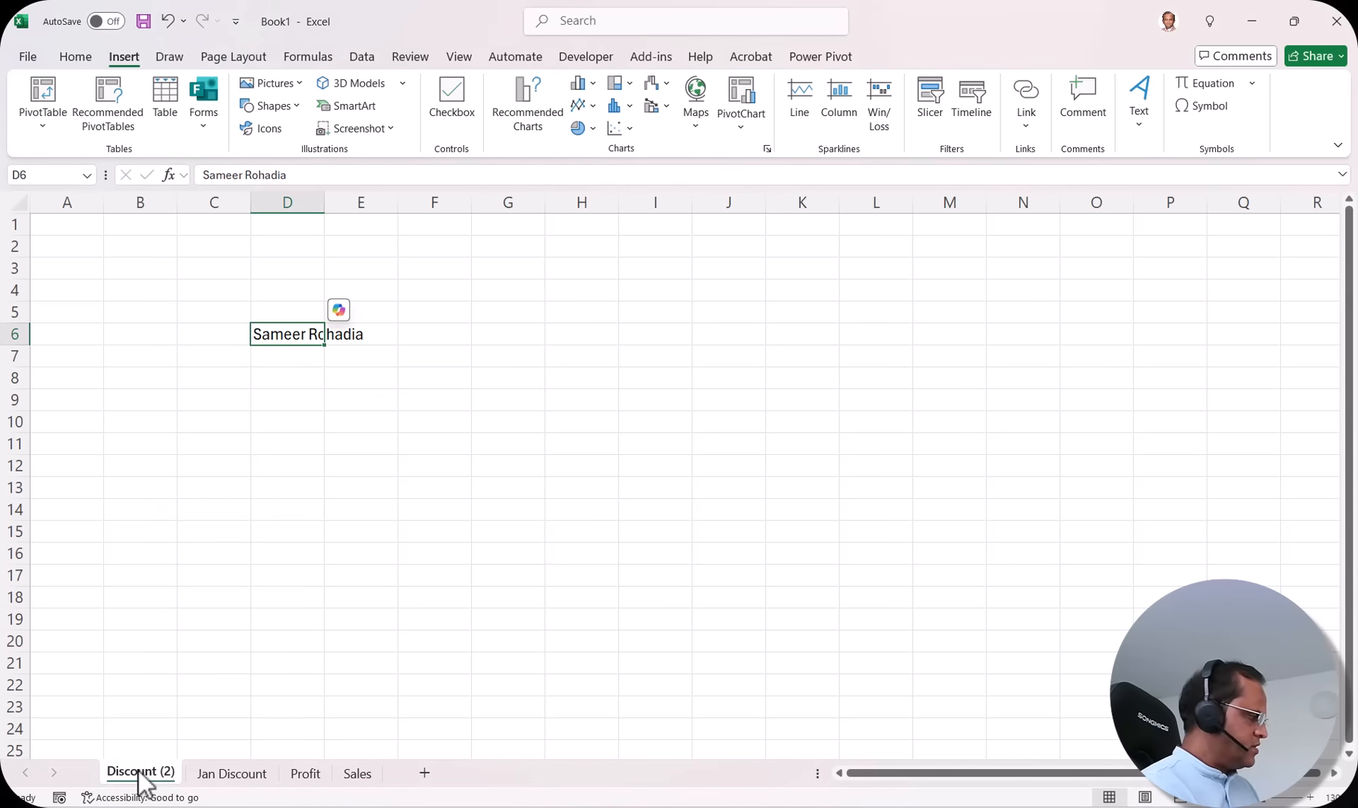
# Step: Rename Discount (2) to Feb Discount and drag it after Jan Discount
pyautogui.doubleClick(114, 771)
pyautogui.click(111, 771)
pyautogui.write('Feb')
pyautogui.press('End')
pyautogui.press('BackSpace')
pyautogui.press('BackSpace')
pyautogui.press('BackSpace')
pyautogui.press('BackSpace')
pyautogui.press('Return')
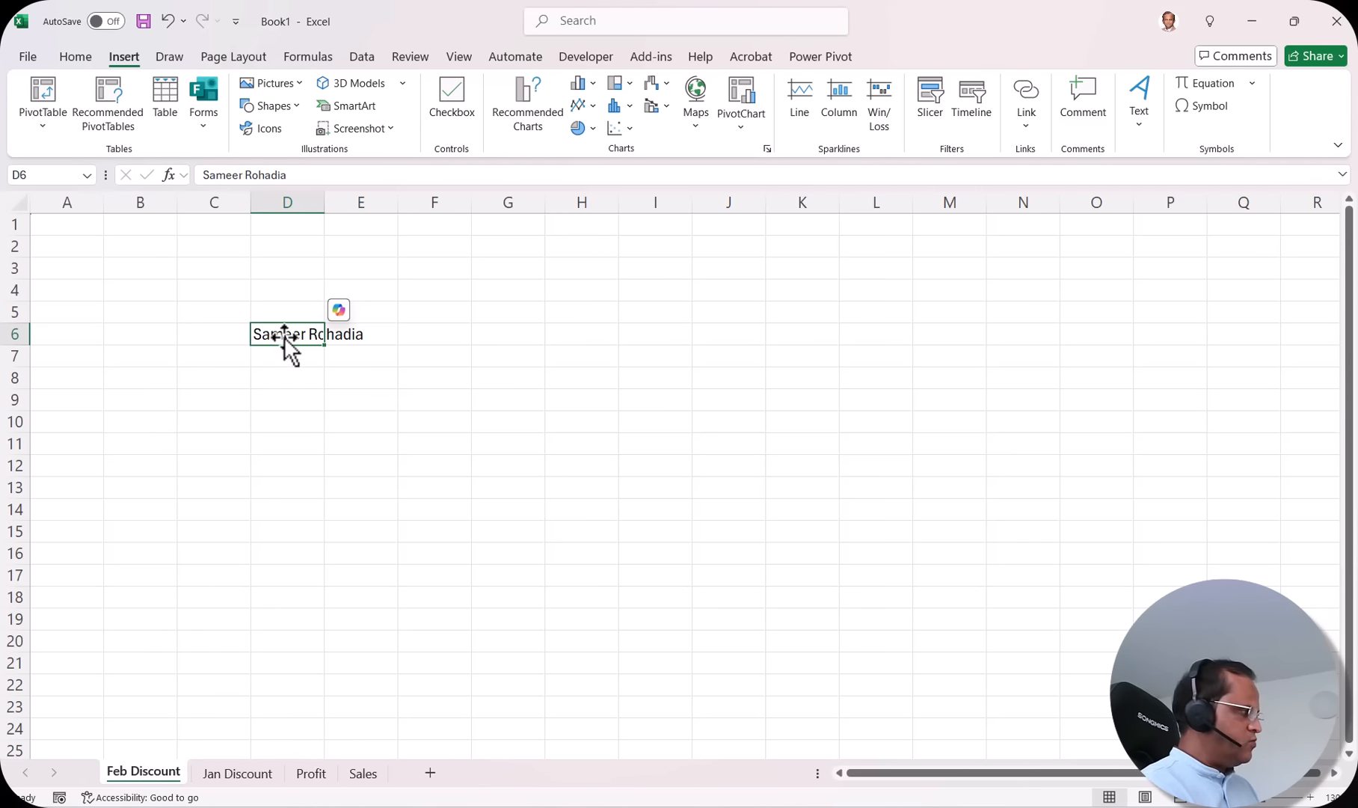
pyautogui.click(335, 405)
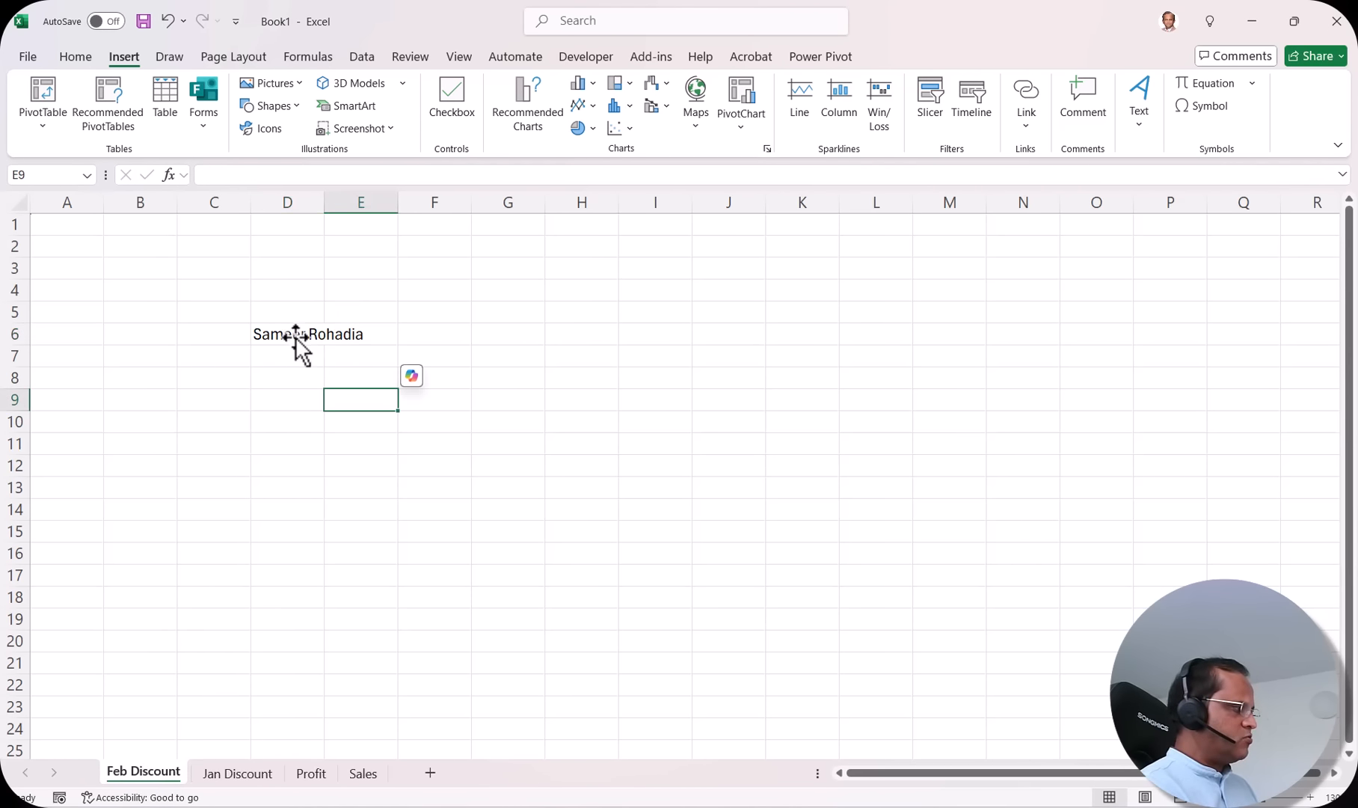
pyautogui.moveTo(160, 773); pyautogui.dragTo(279, 775)
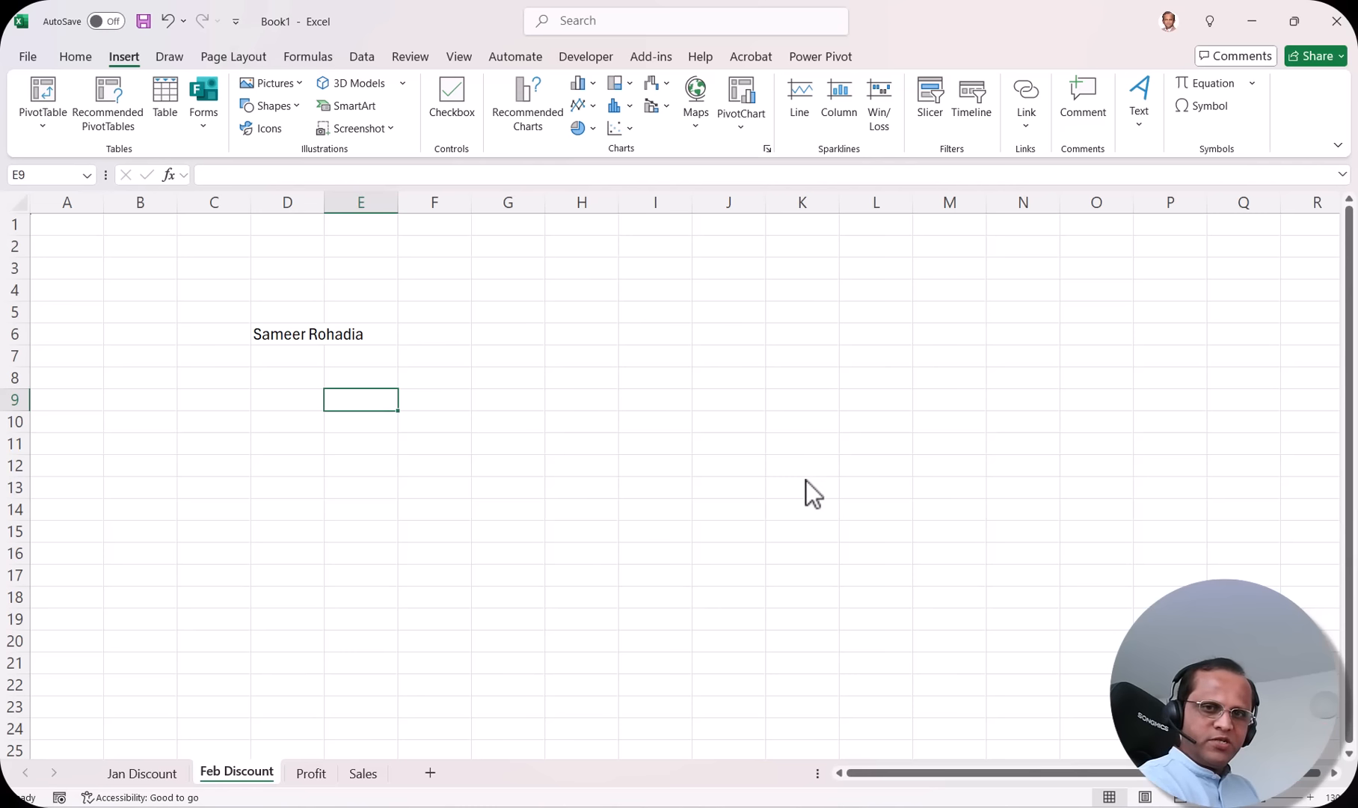
# Step: Switch to the Jan Discount sheet
pyautogui.click(136, 774)
pyautogui.click(216, 773)
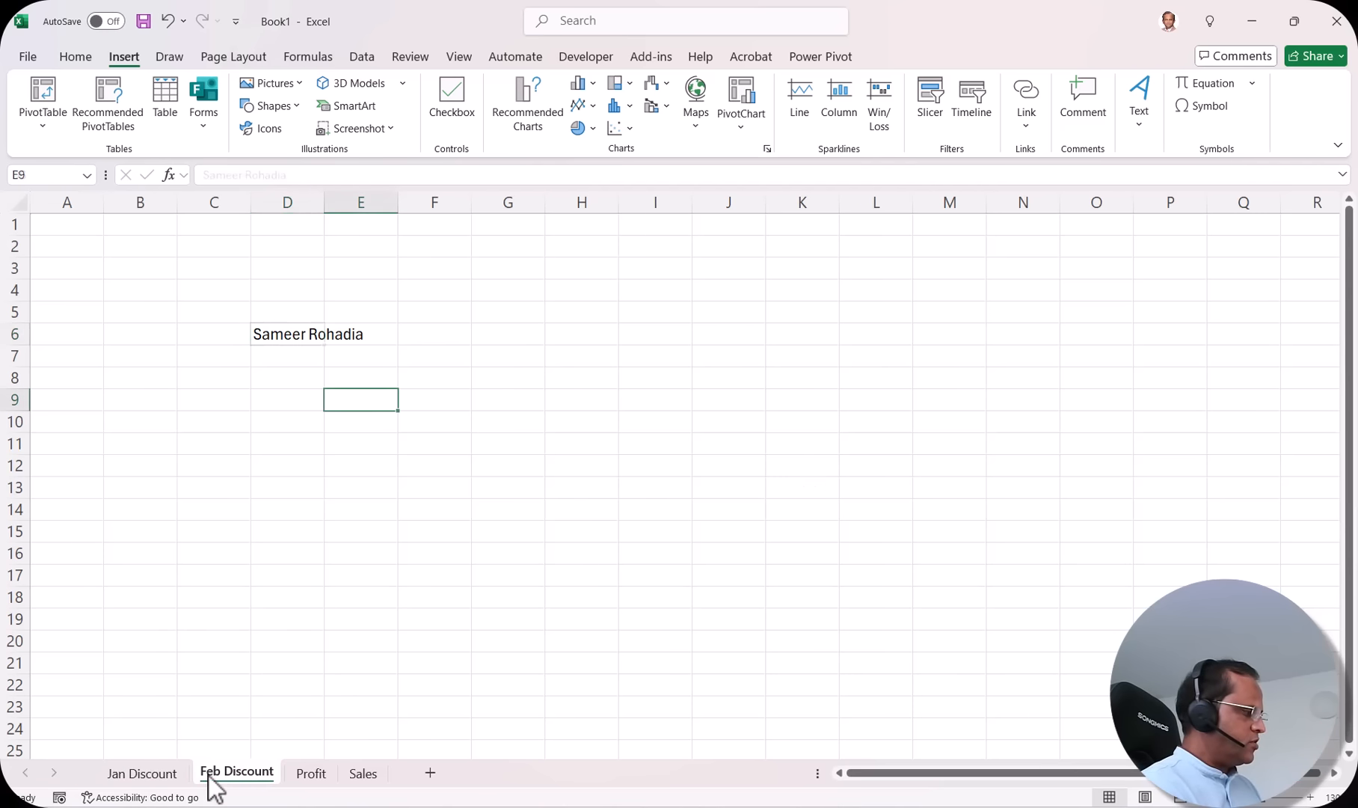
pyautogui.click(137, 775)
# Step: Set Jan Discount's Move or Copy destination to (new book), then cancel so it stays
pyautogui.rightClick(144, 778)
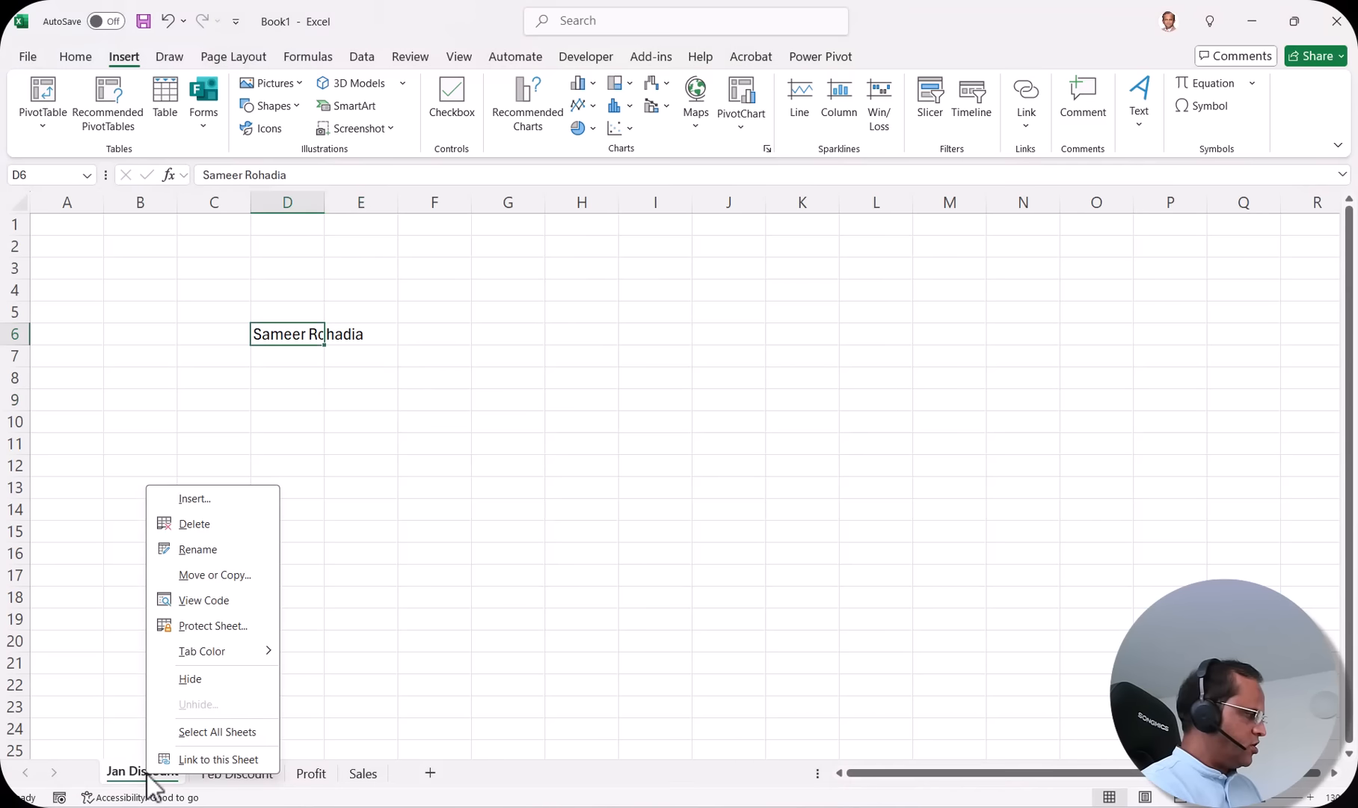
pyautogui.click(240, 575)
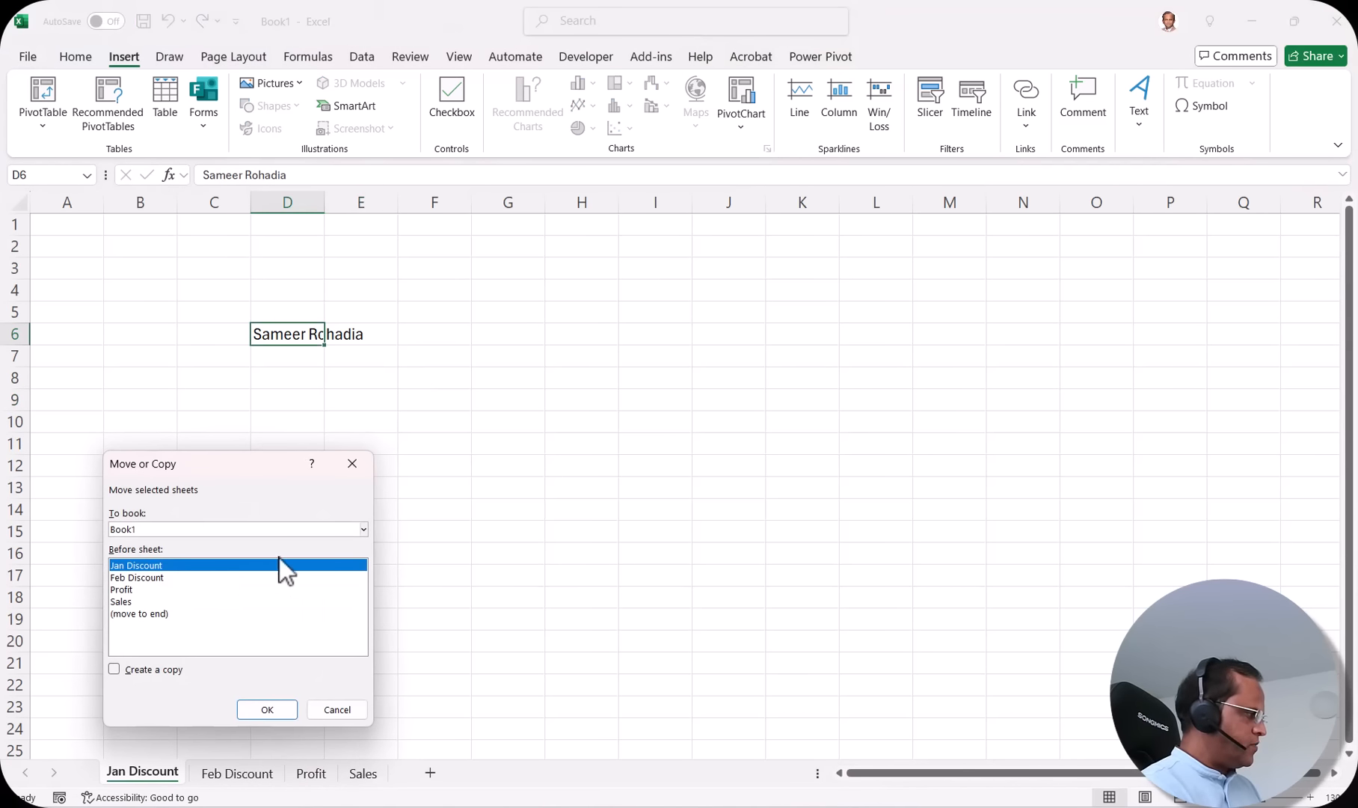
pyautogui.click(365, 531)
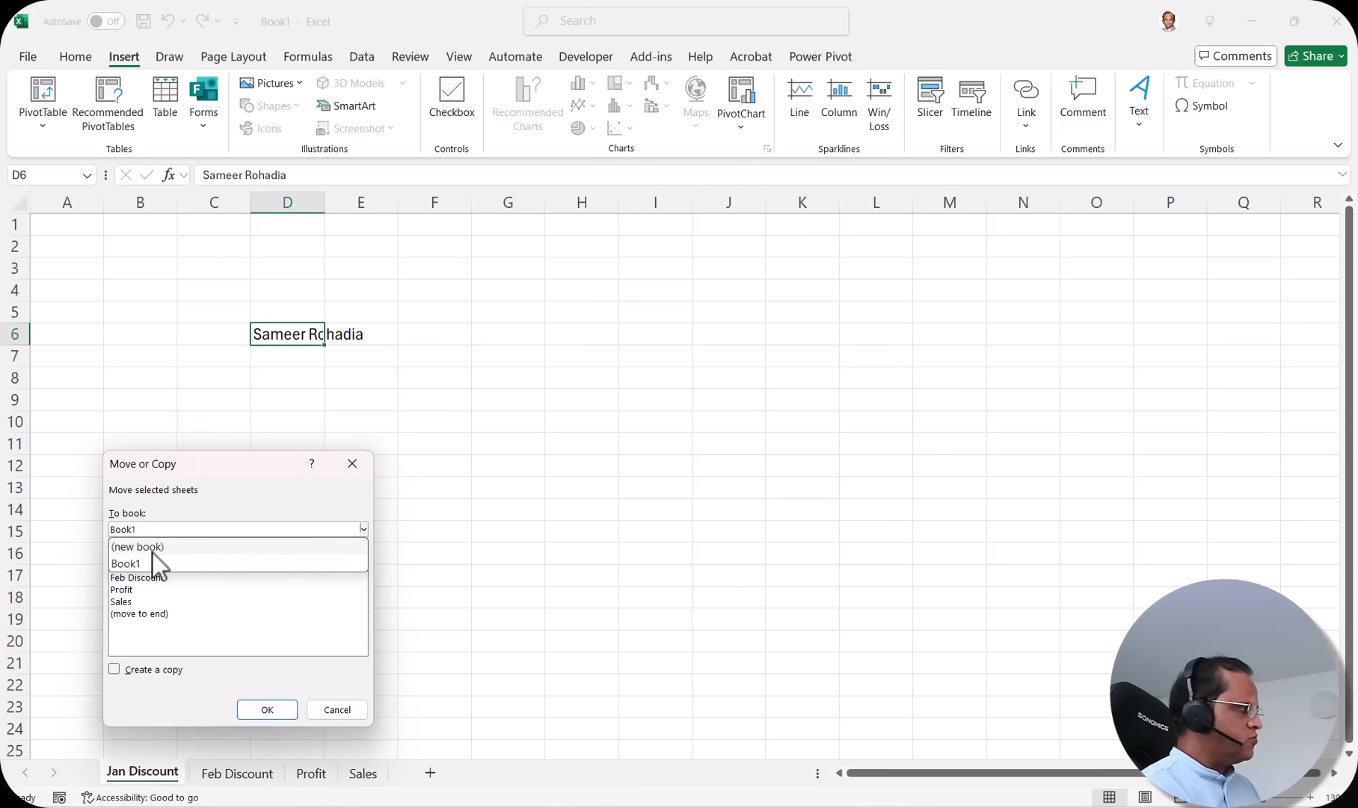
pyautogui.click(176, 548)
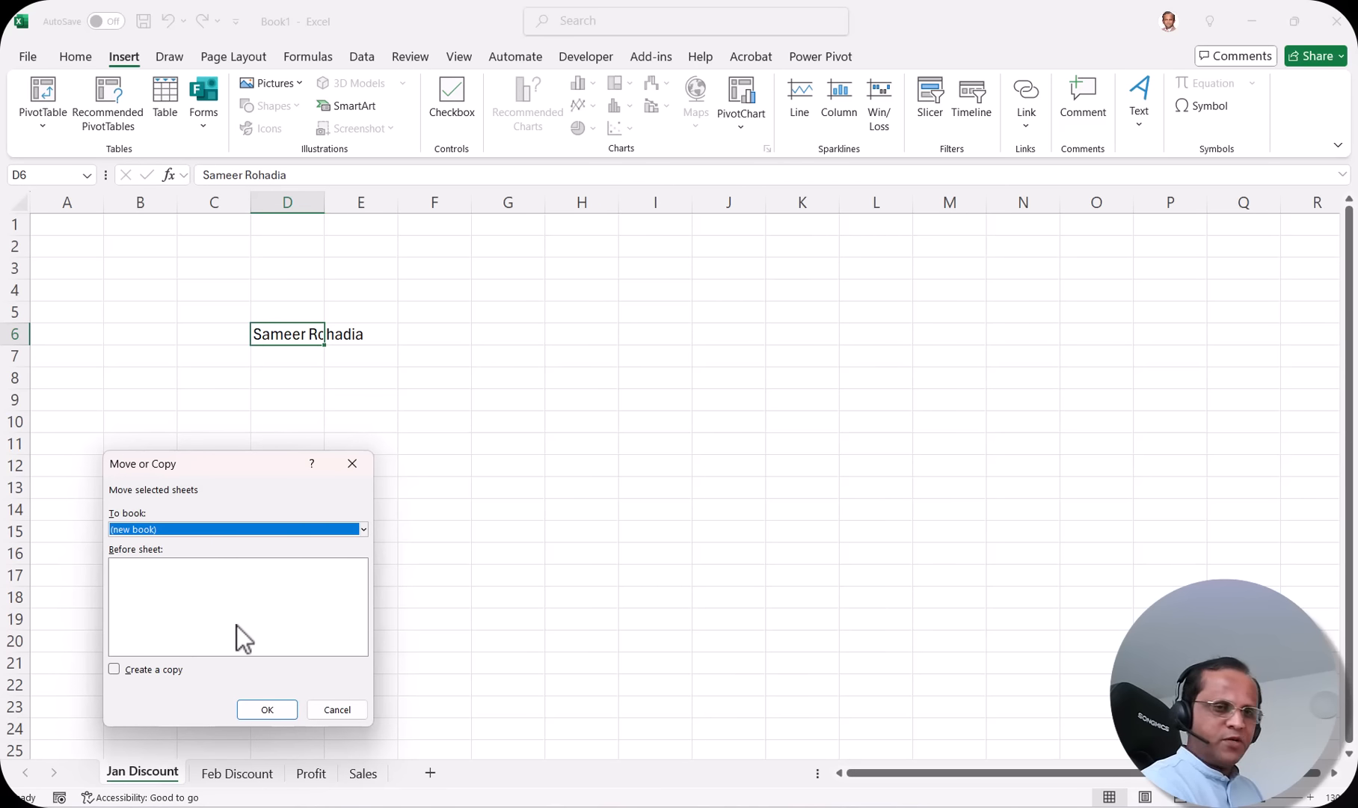
pyautogui.press('Escape')
pyautogui.rightClick(147, 773)
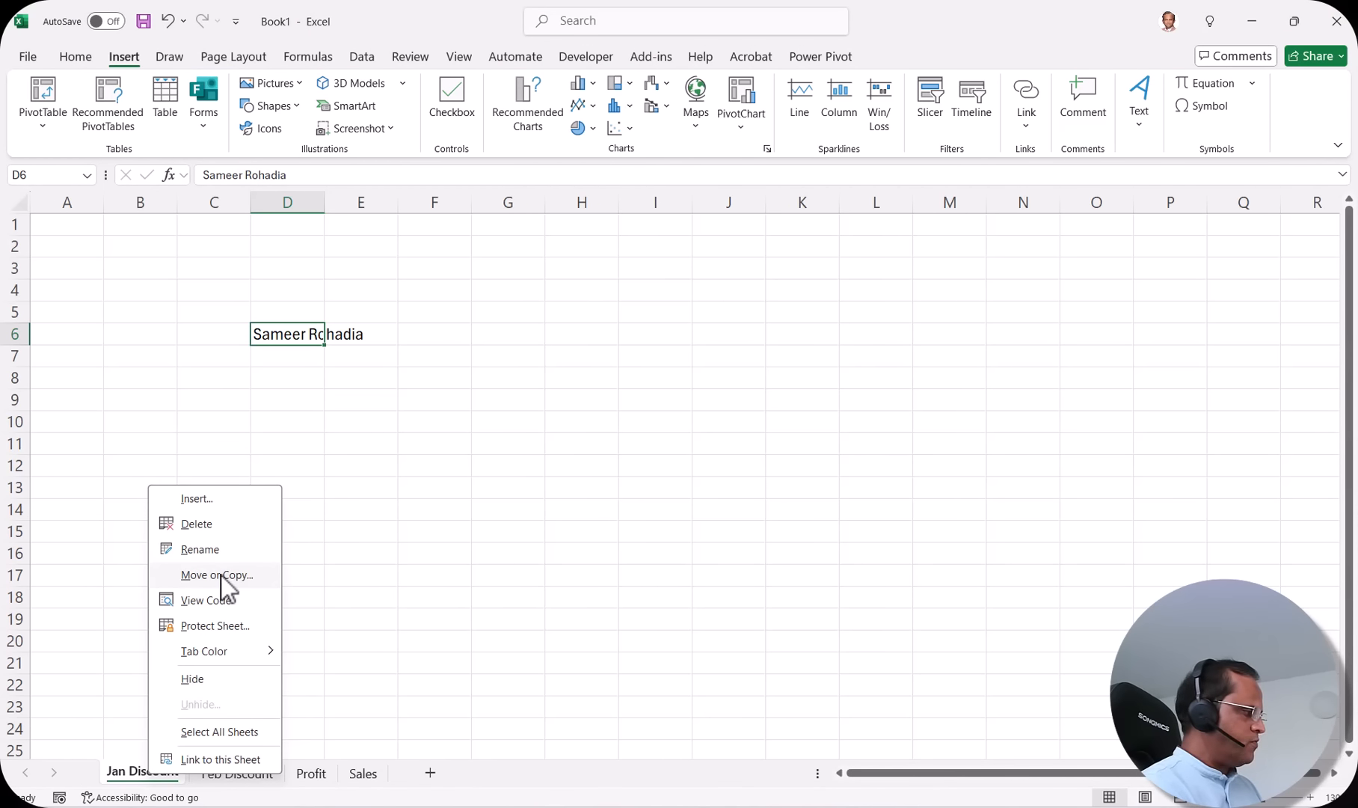
pyautogui.click(222, 601)
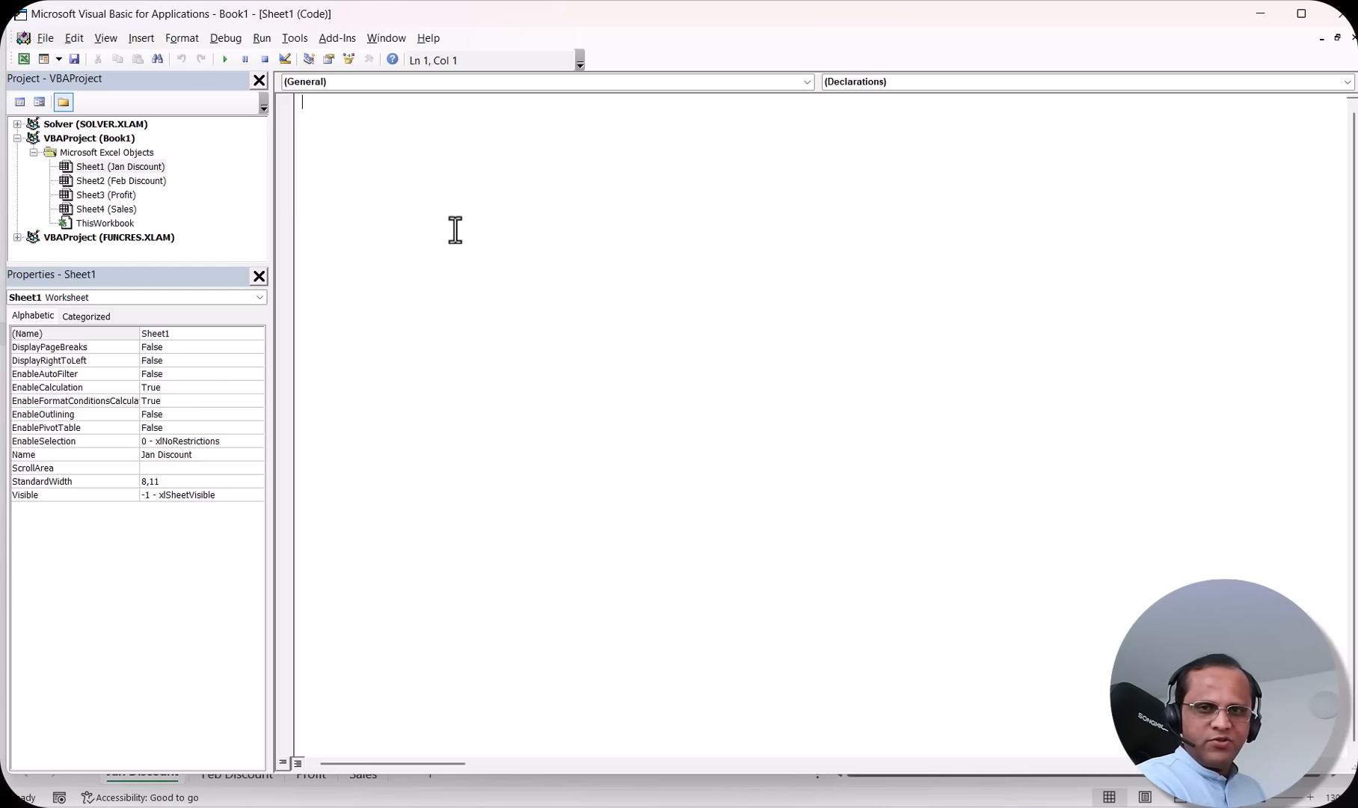
pyautogui.click(1339, 13)
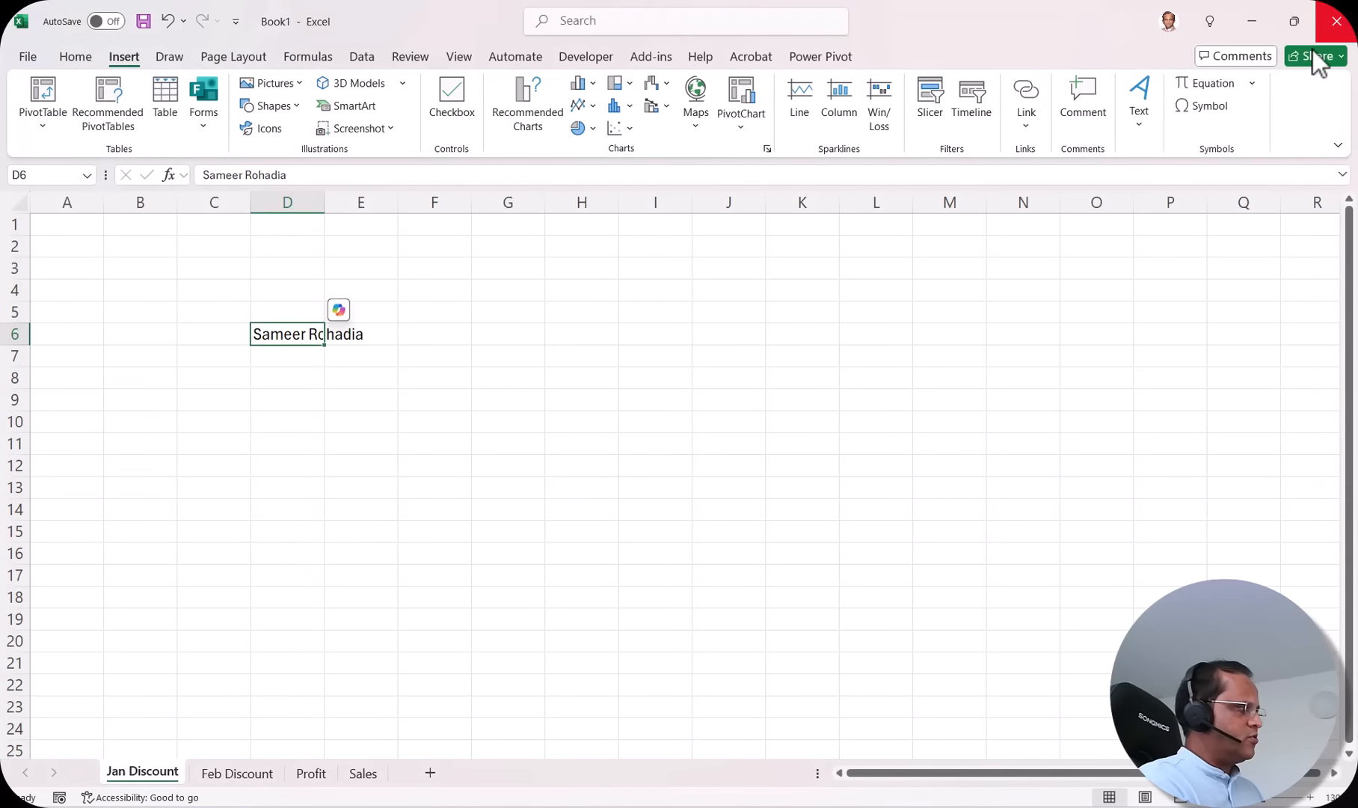
# Step: Leave Jan Discount's protection and tab colour unchanged, then move through Feb Discount to Profit
pyautogui.rightClick(138, 770)
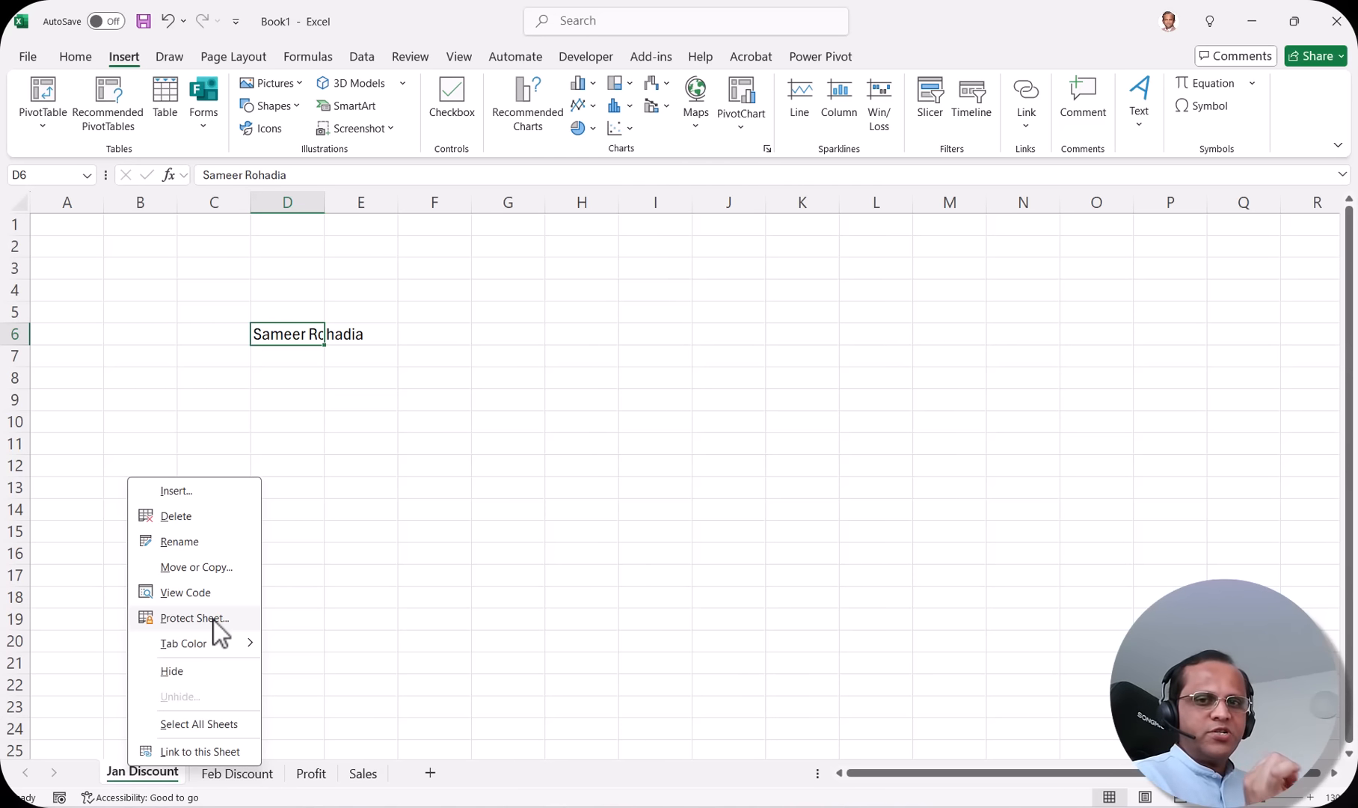
pyautogui.moveTo(239, 645)
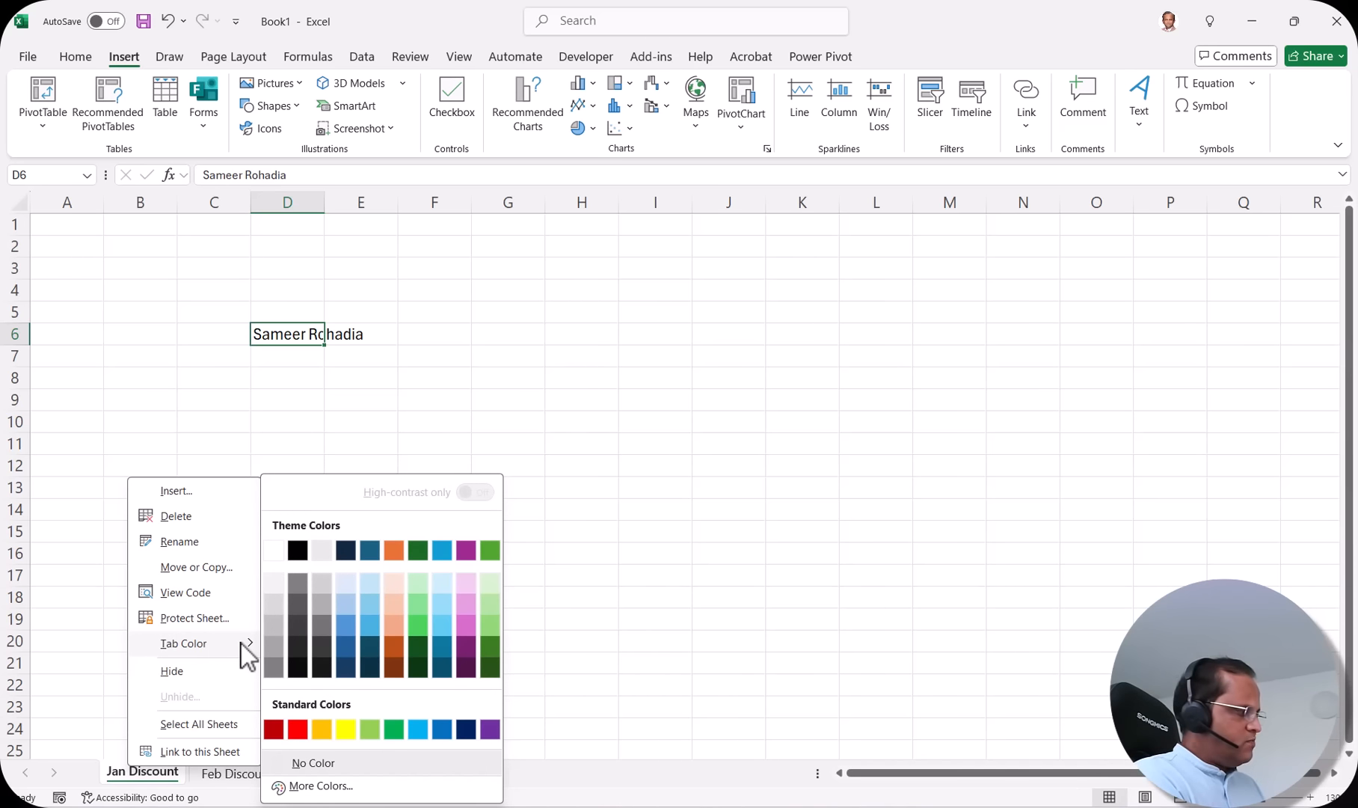
pyautogui.click(627, 601)
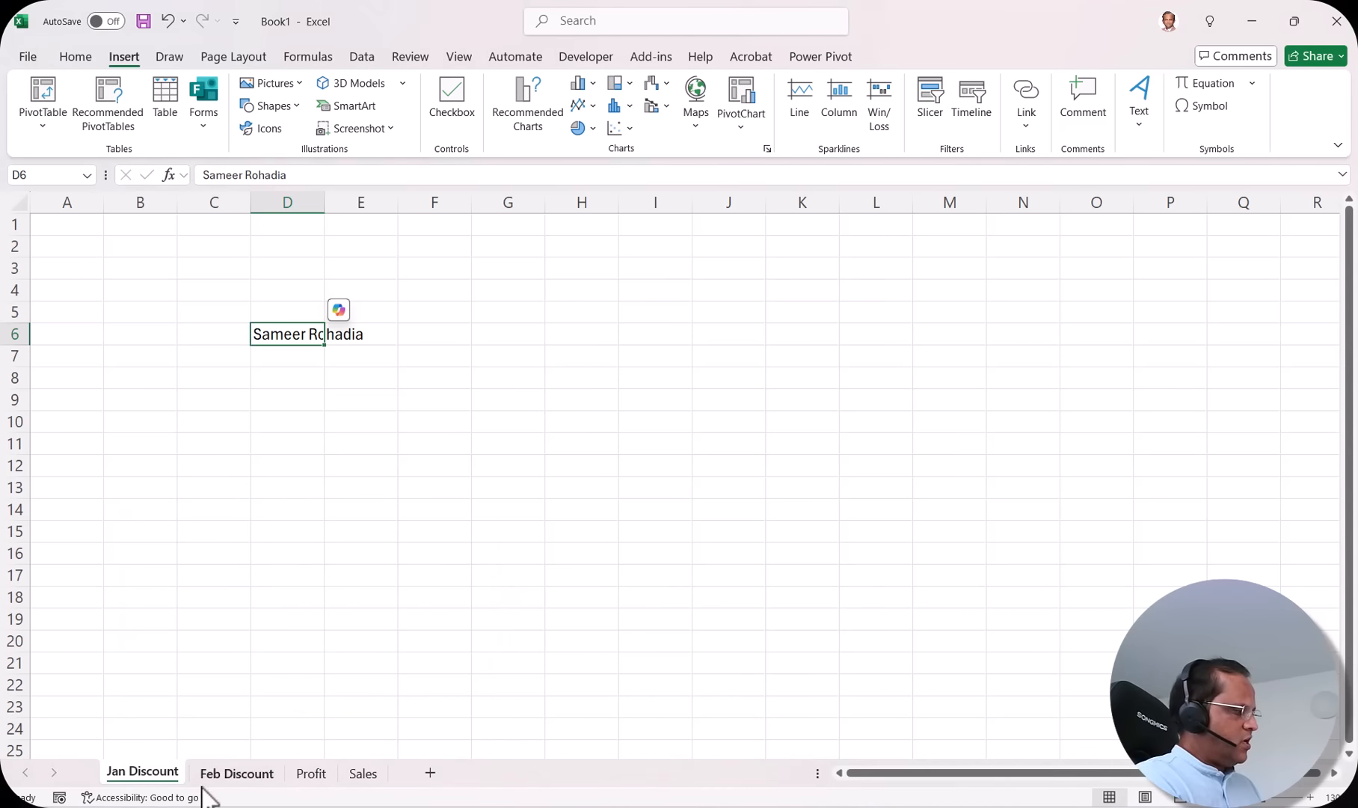
pyautogui.click(255, 778)
pyautogui.click(312, 776)
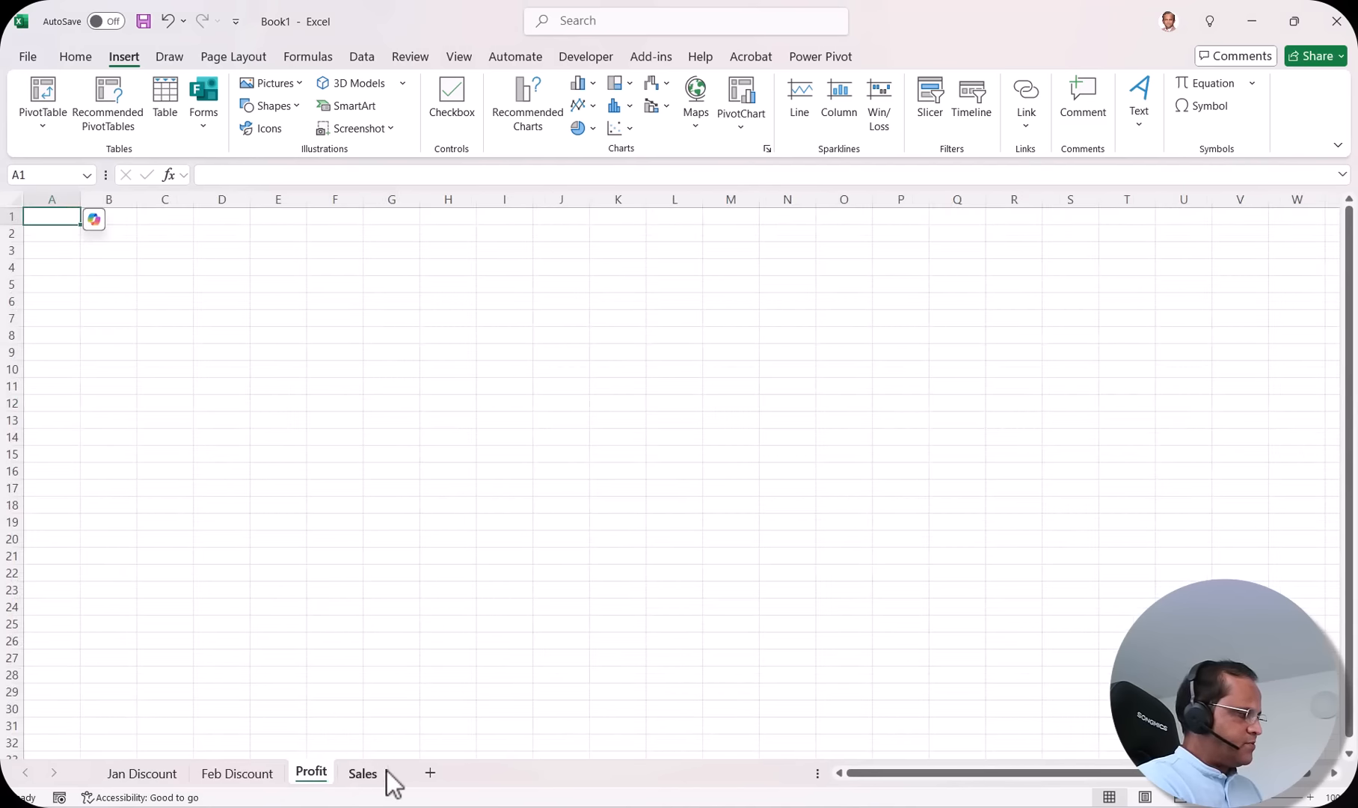
# Step: View the empty Sales sheet, then go back to Jan Discount
pyautogui.click(366, 775)
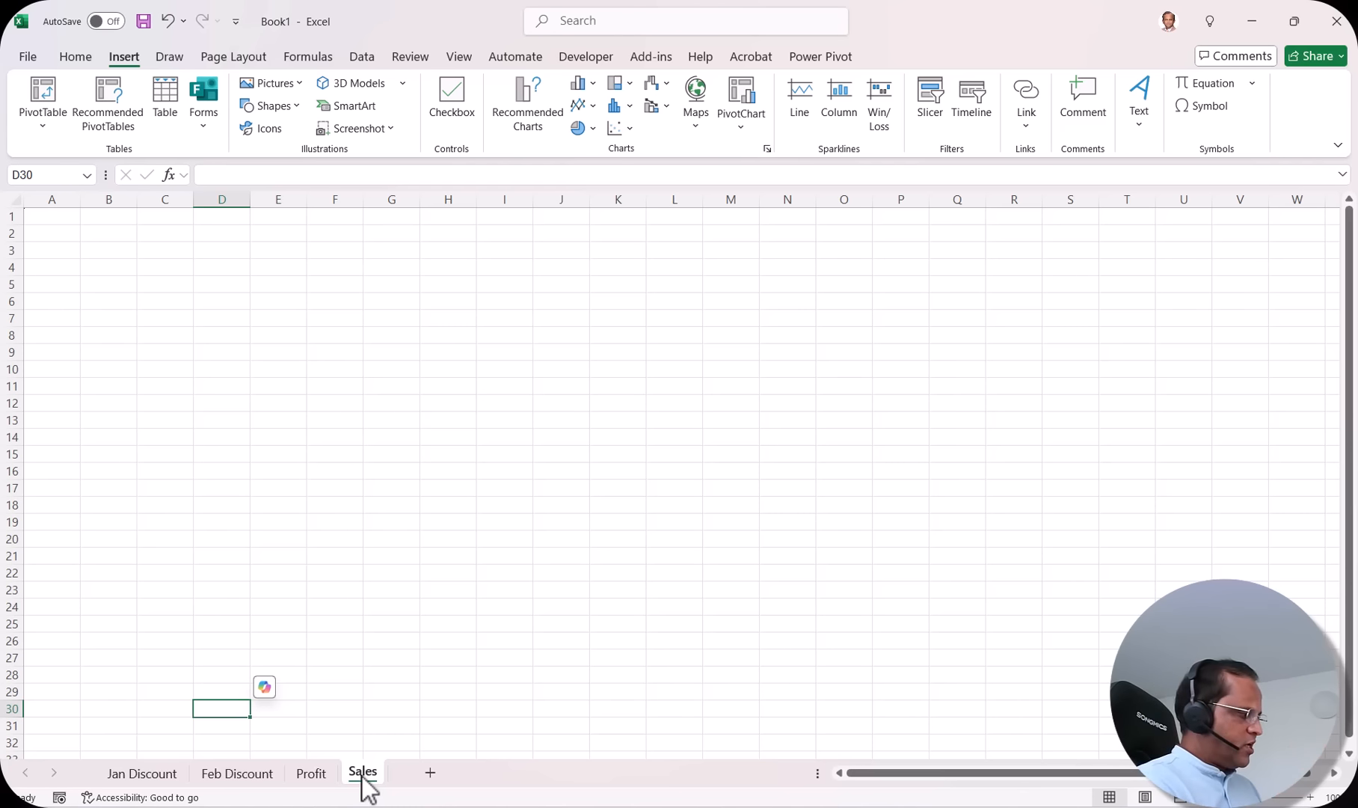
pyautogui.click(159, 777)
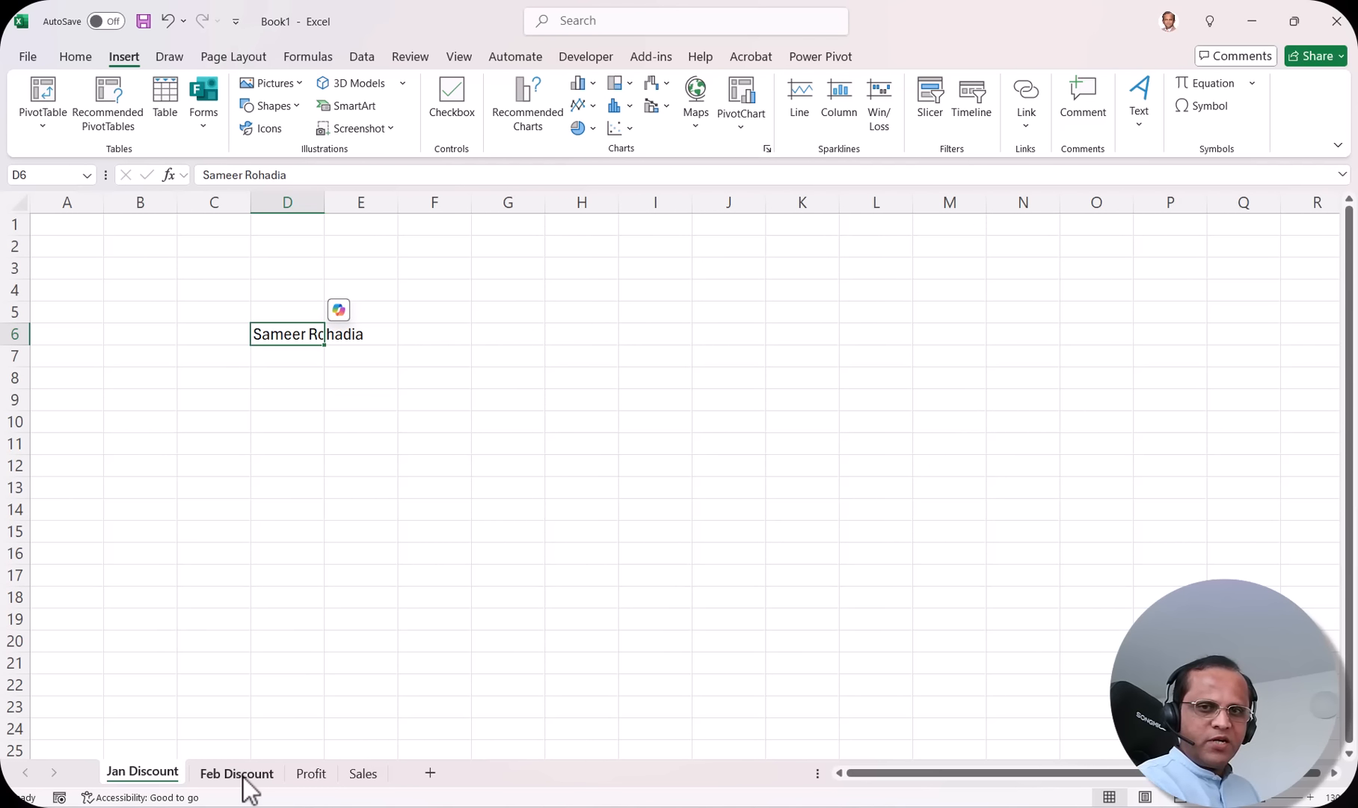
# Step: Colour the Jan Discount tab orange, then flip to Feb Discount and back
pyautogui.rightClick(143, 772)
pyautogui.moveTo(252, 649)
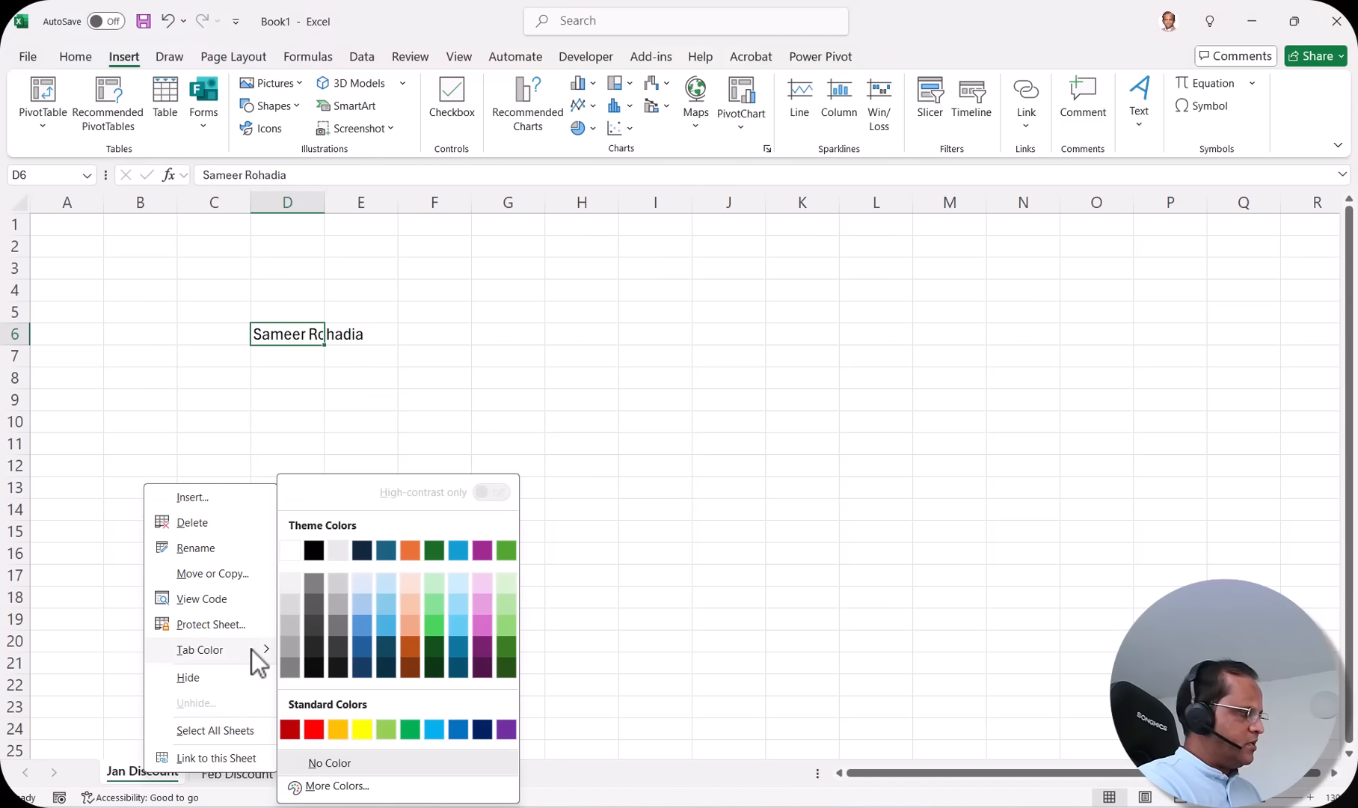
pyautogui.click(411, 649)
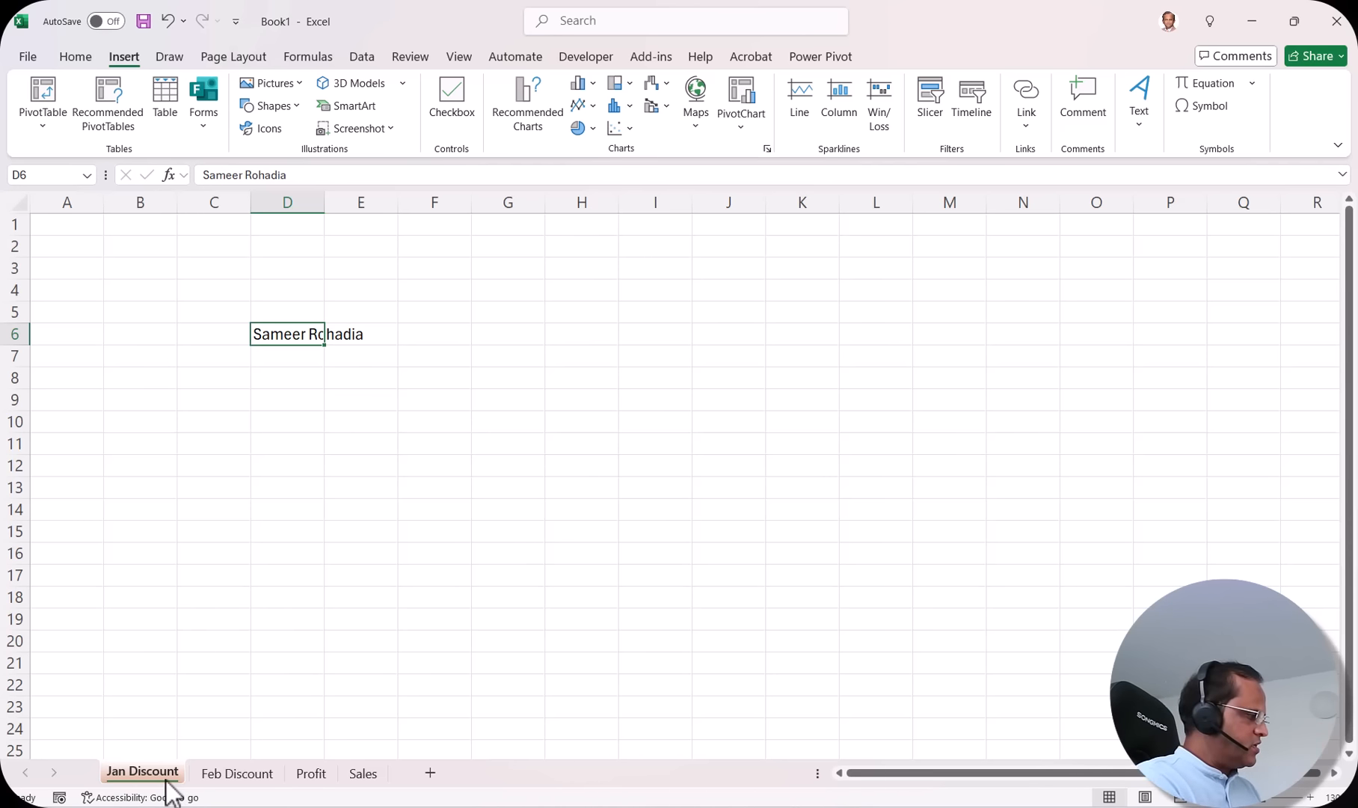
pyautogui.click(233, 777)
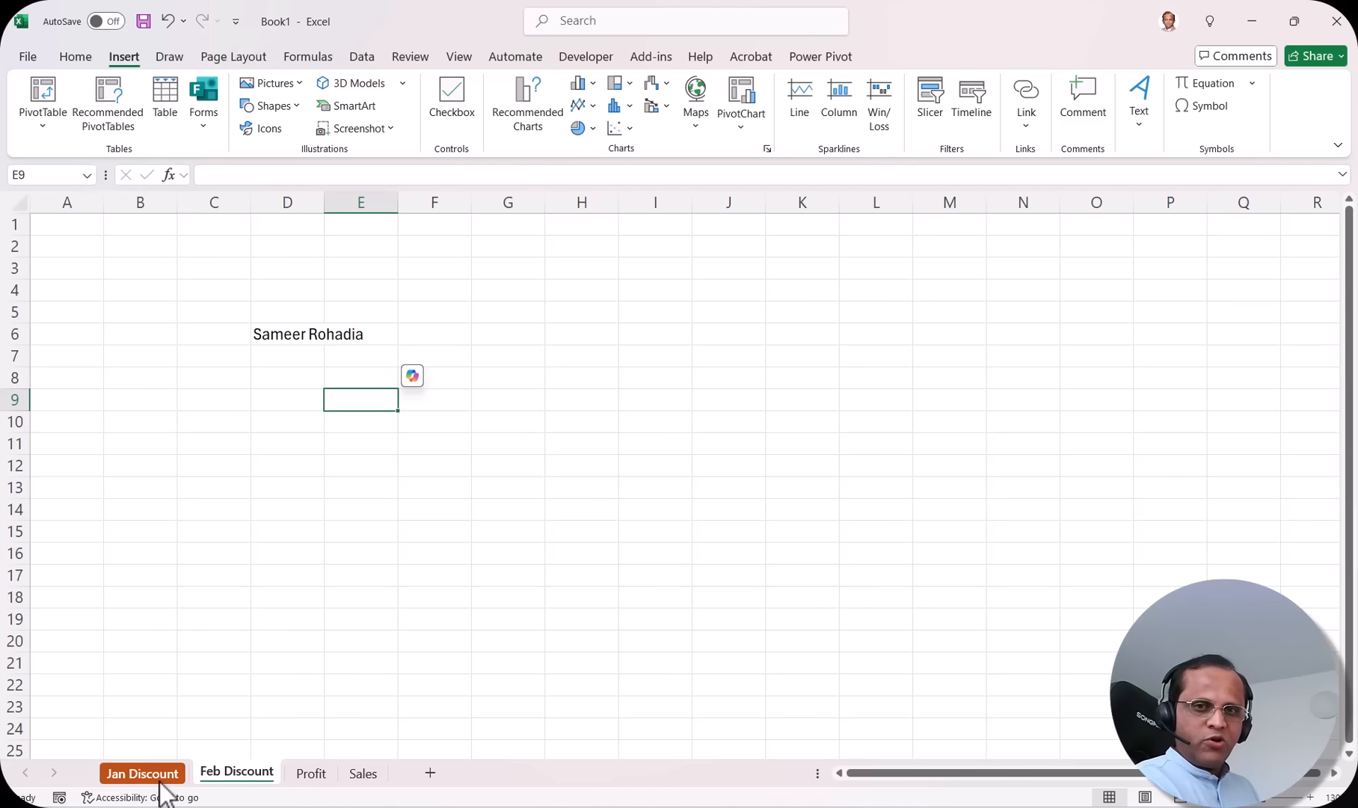
pyautogui.click(139, 778)
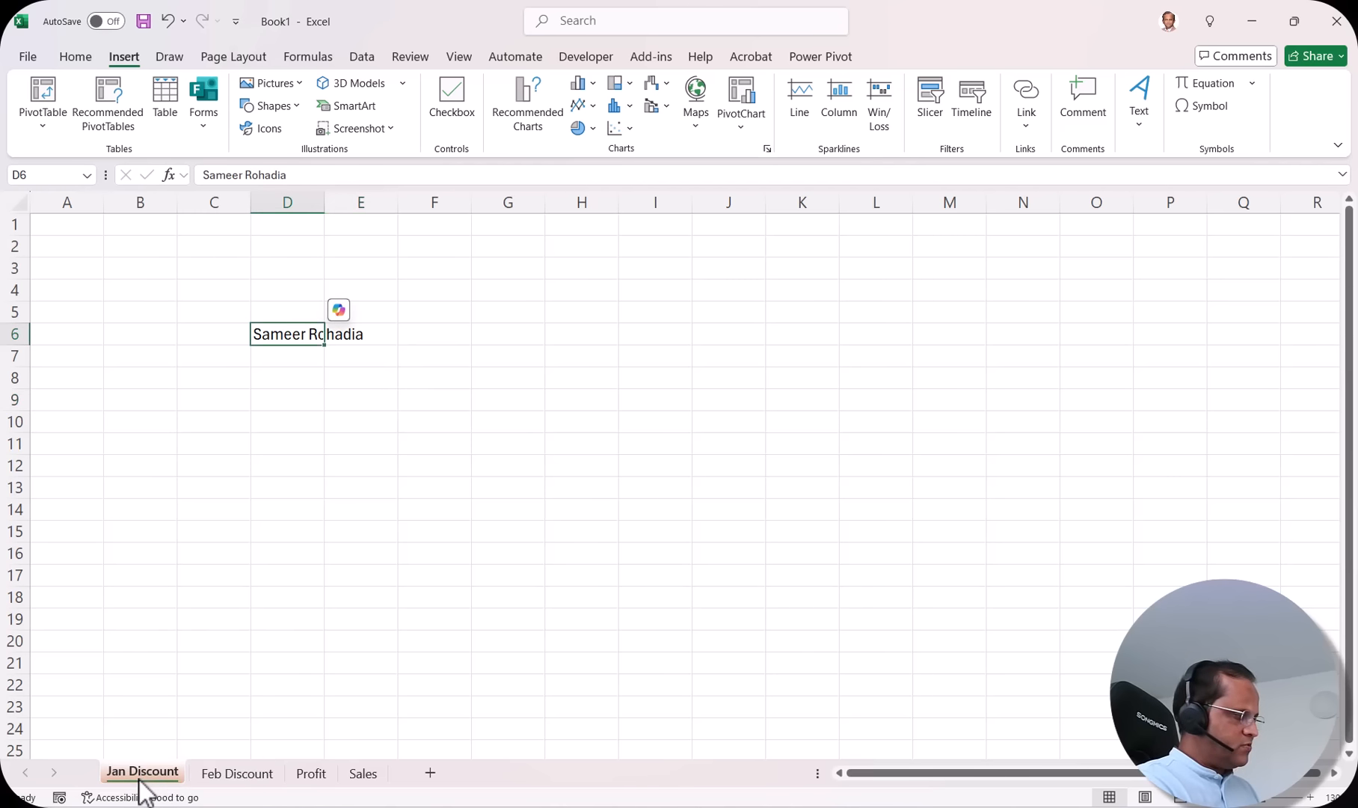
# Step: Colour the Feb Discount tab orange, move it after Sales, then view Profit
pyautogui.click(244, 775)
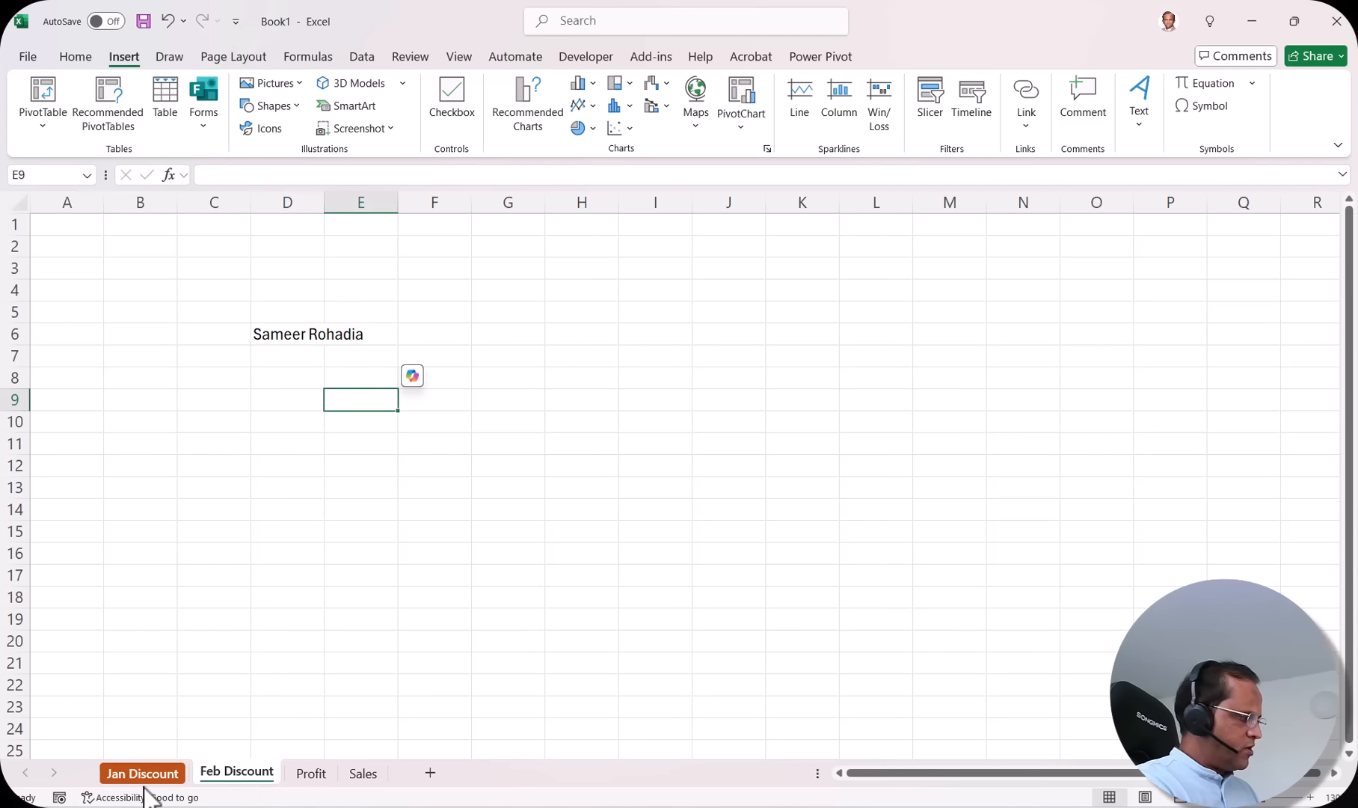
pyautogui.rightClick(236, 775)
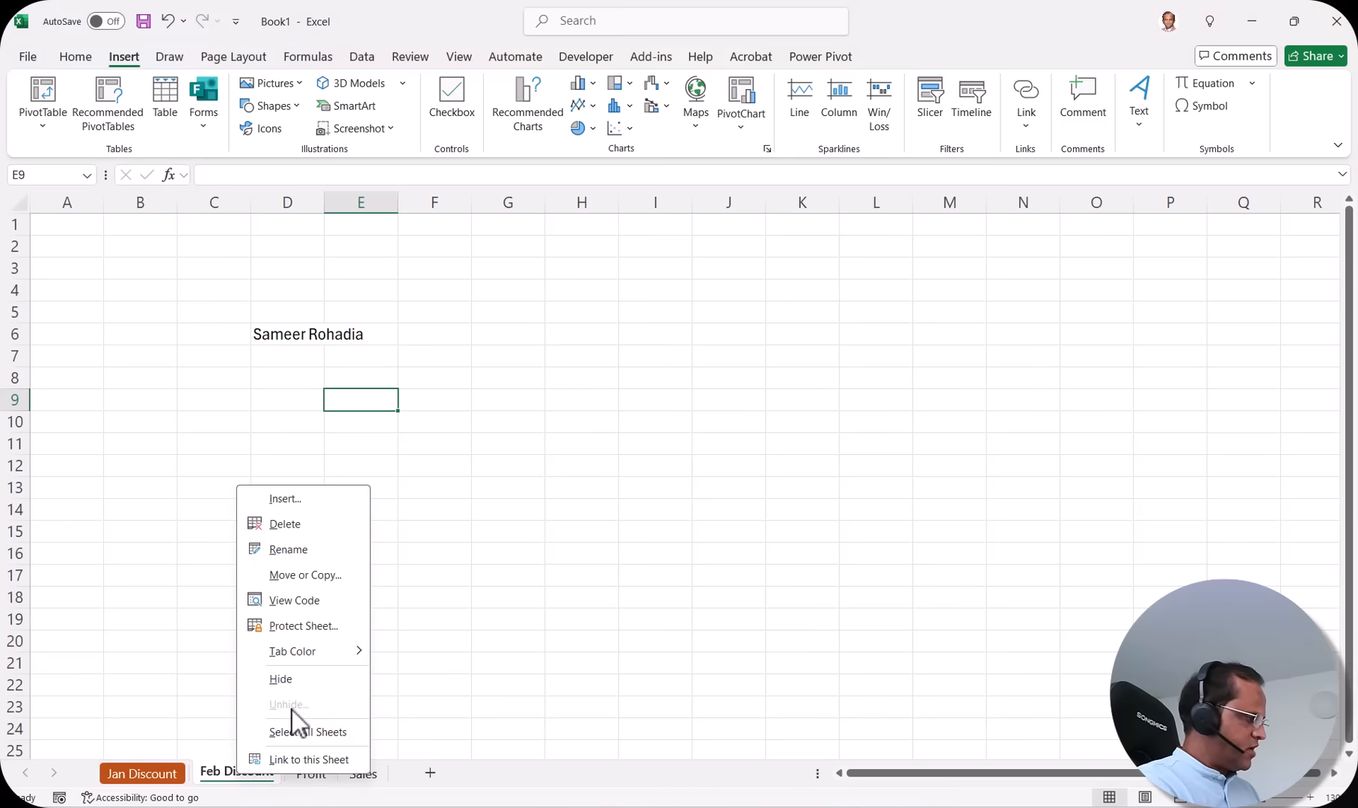
pyautogui.moveTo(347, 653)
pyautogui.click(504, 646)
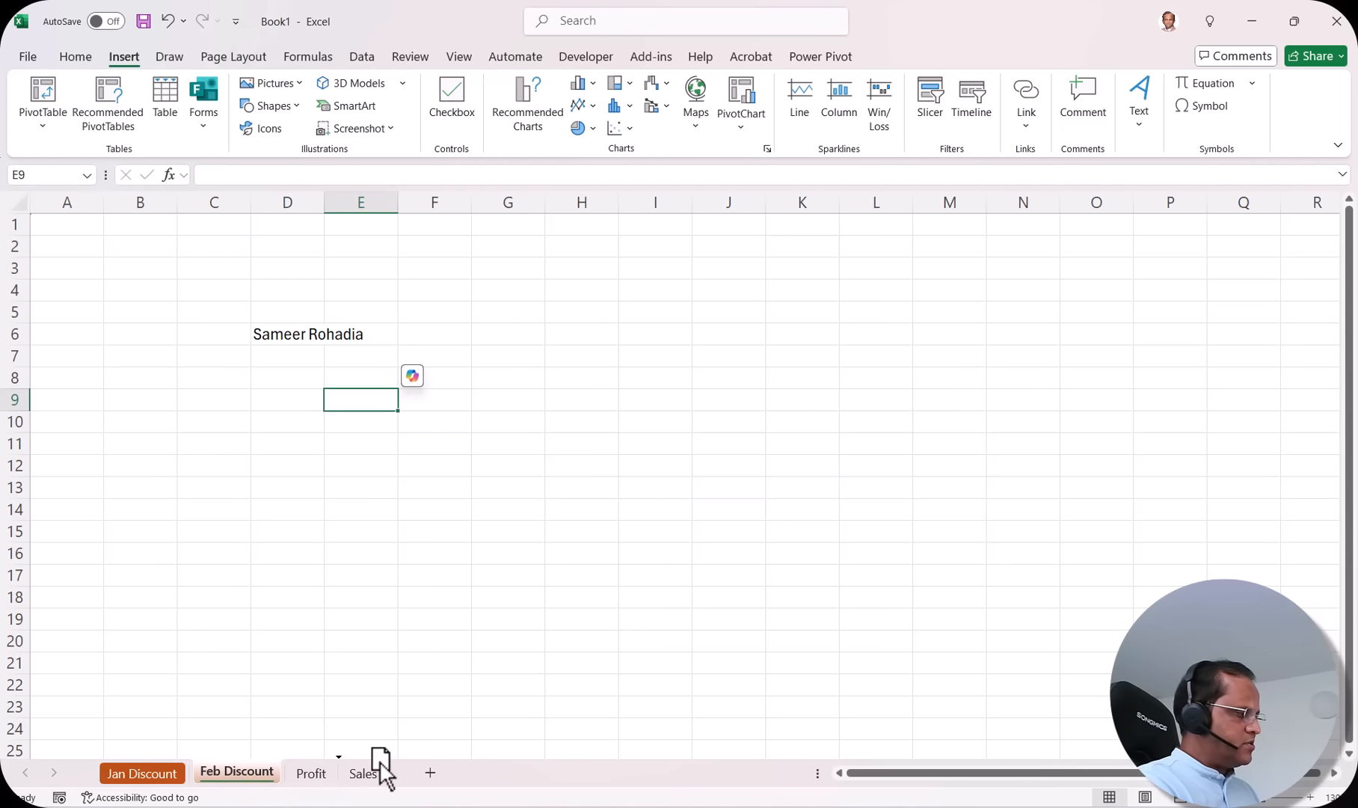
pyautogui.moveTo(392, 763); pyautogui.dragTo(397, 770)
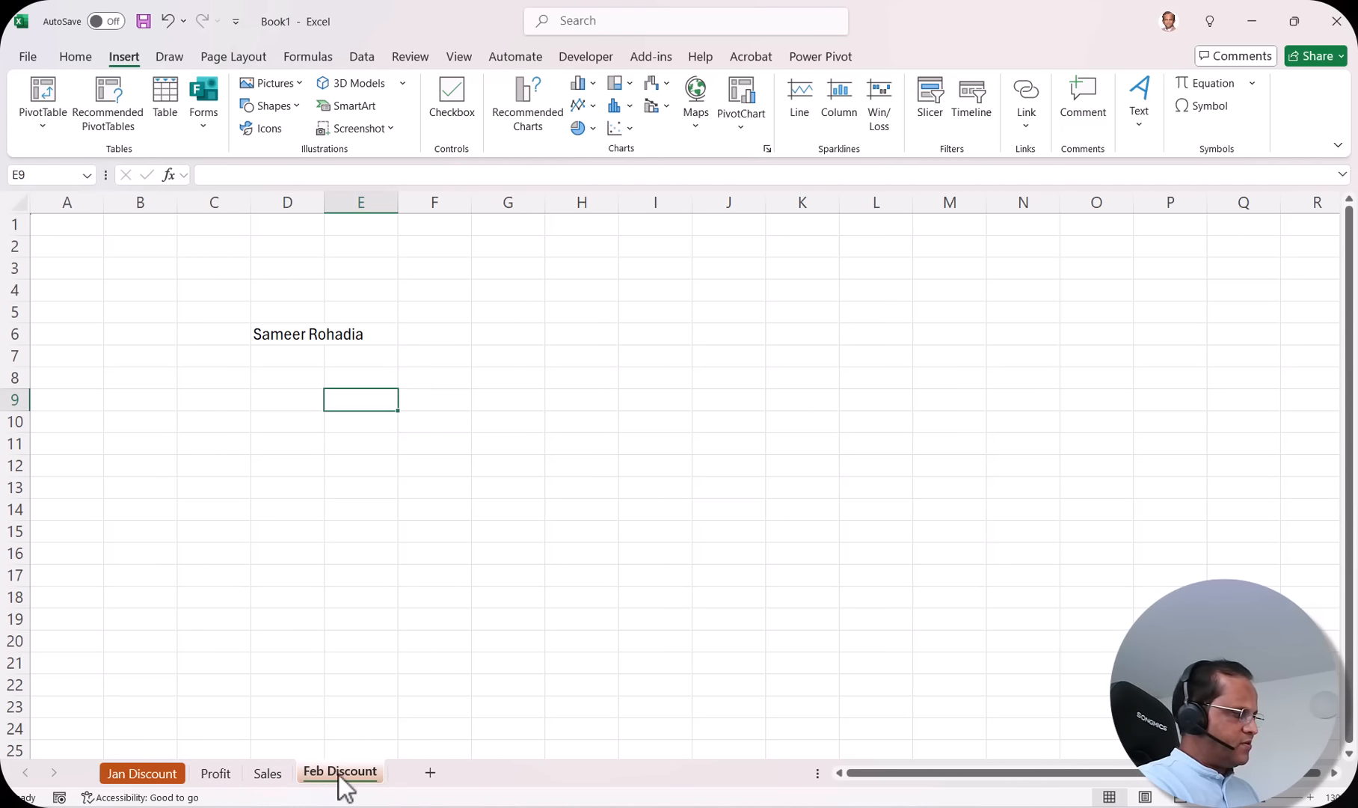
pyautogui.click(219, 774)
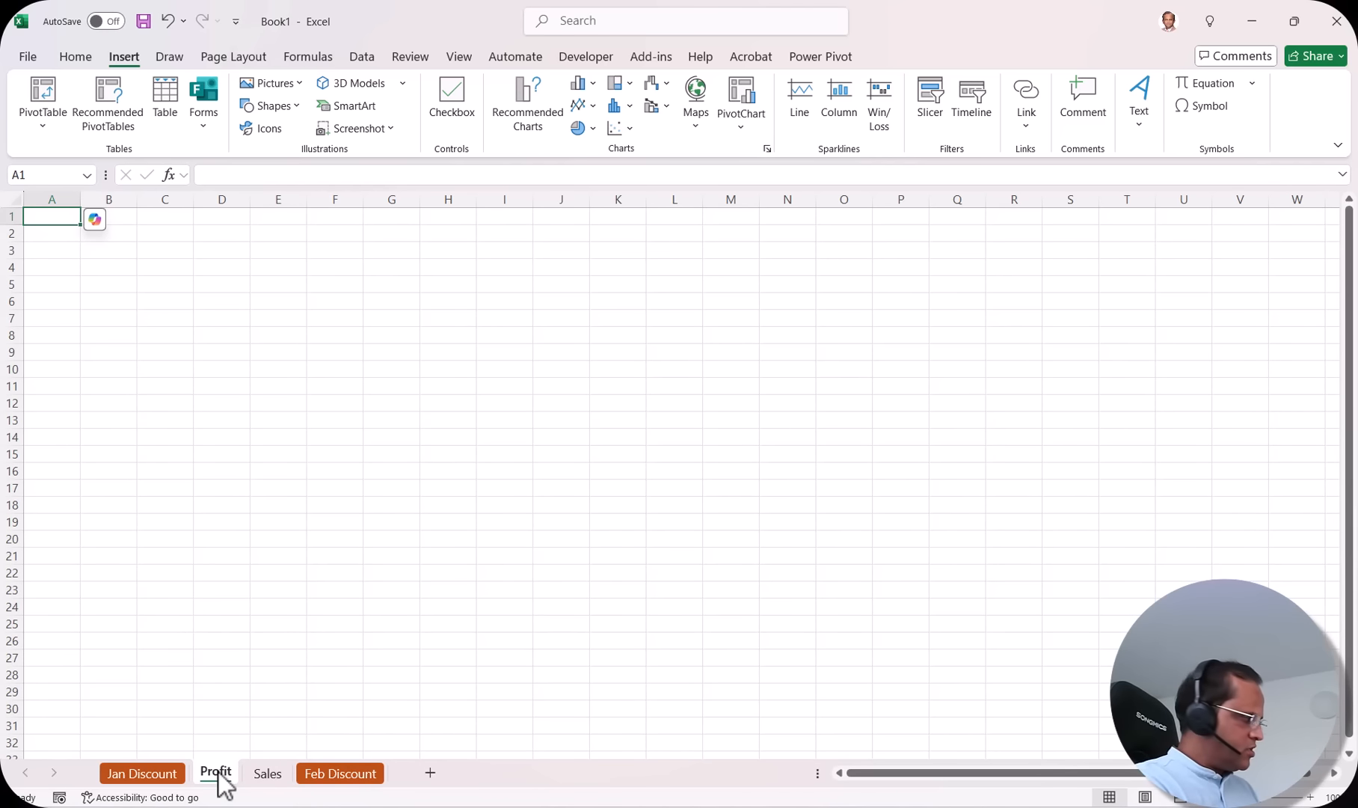
# Step: Colour the Profit sheet's tab green
pyautogui.rightClick(220, 775)
pyautogui.moveTo(338, 647)
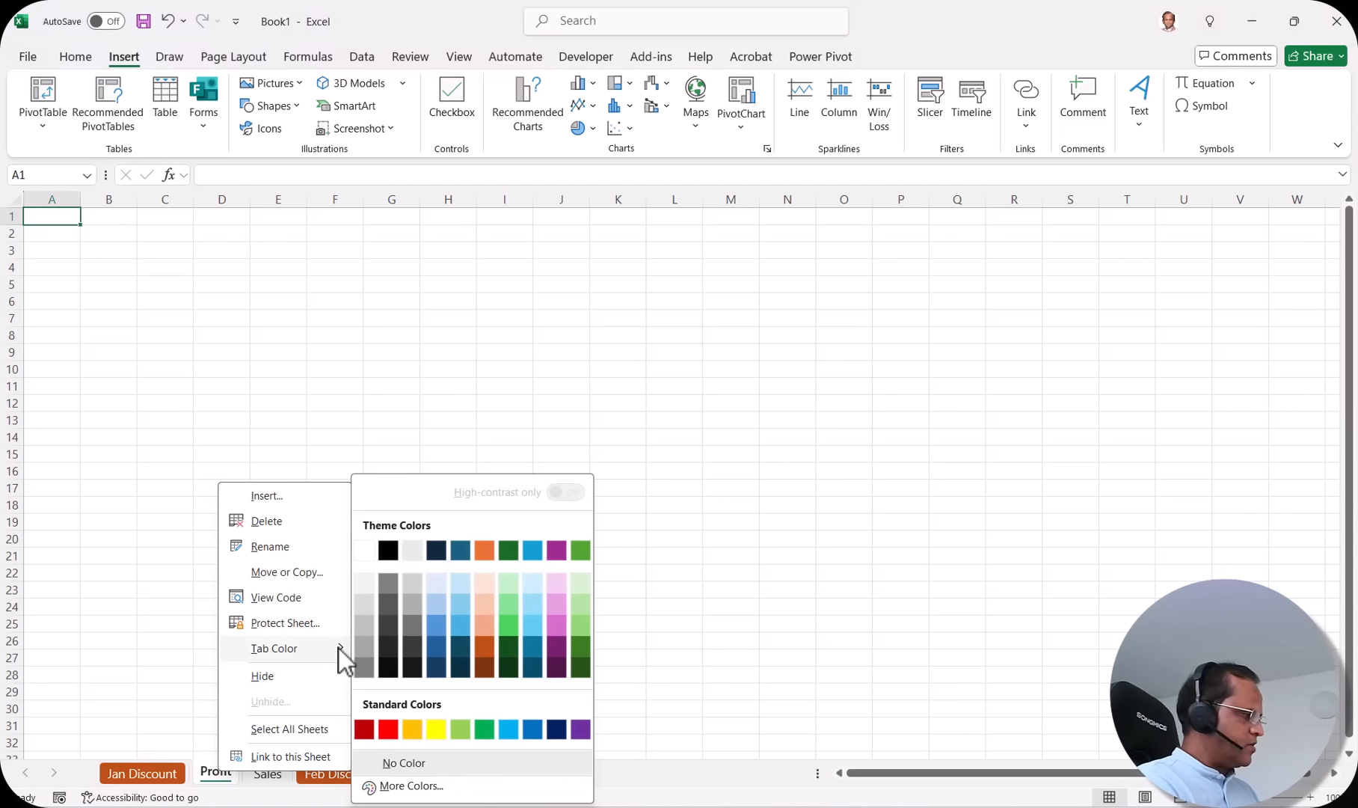
pyautogui.click(507, 624)
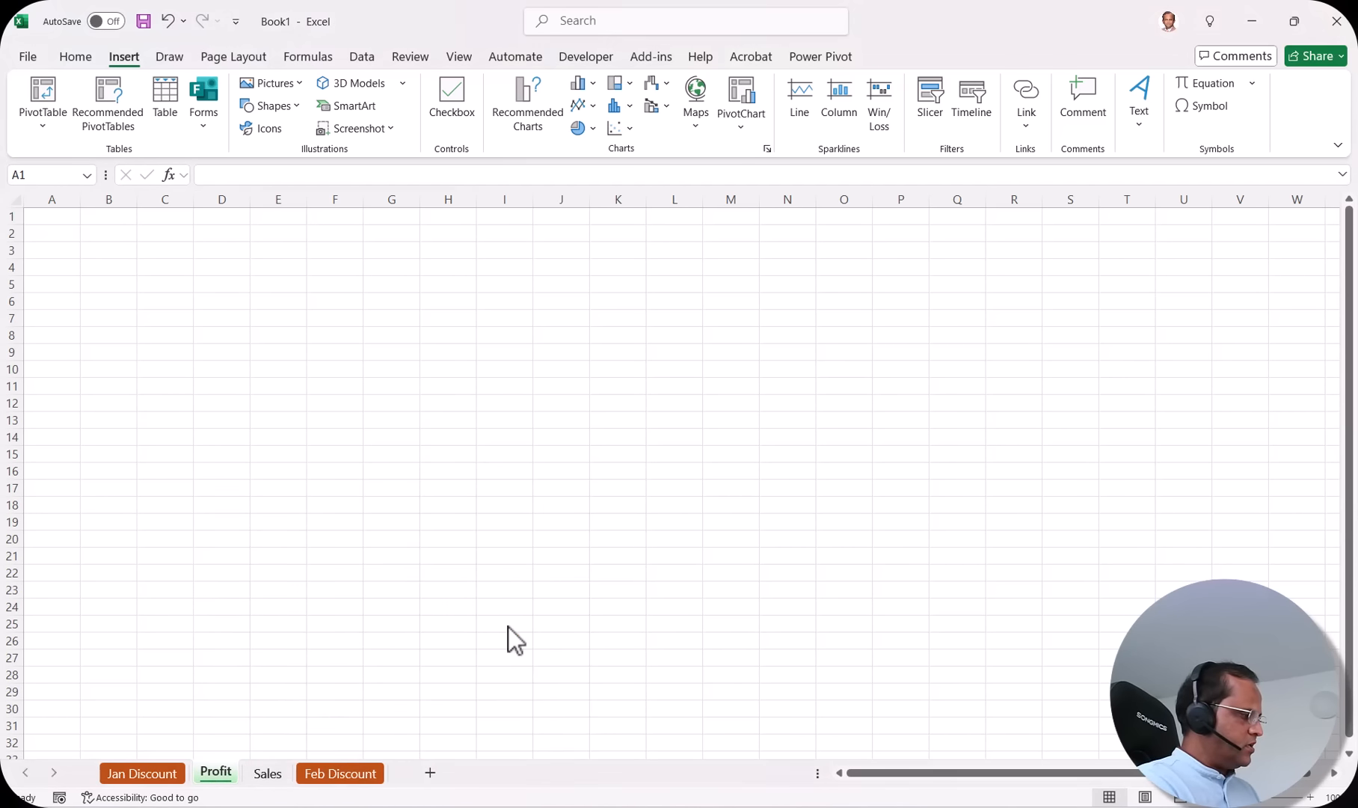
# Step: Colour the Sales tab blue, then view the Jan Discount and Profit sheets
pyautogui.click(263, 775)
pyautogui.rightClick(264, 778)
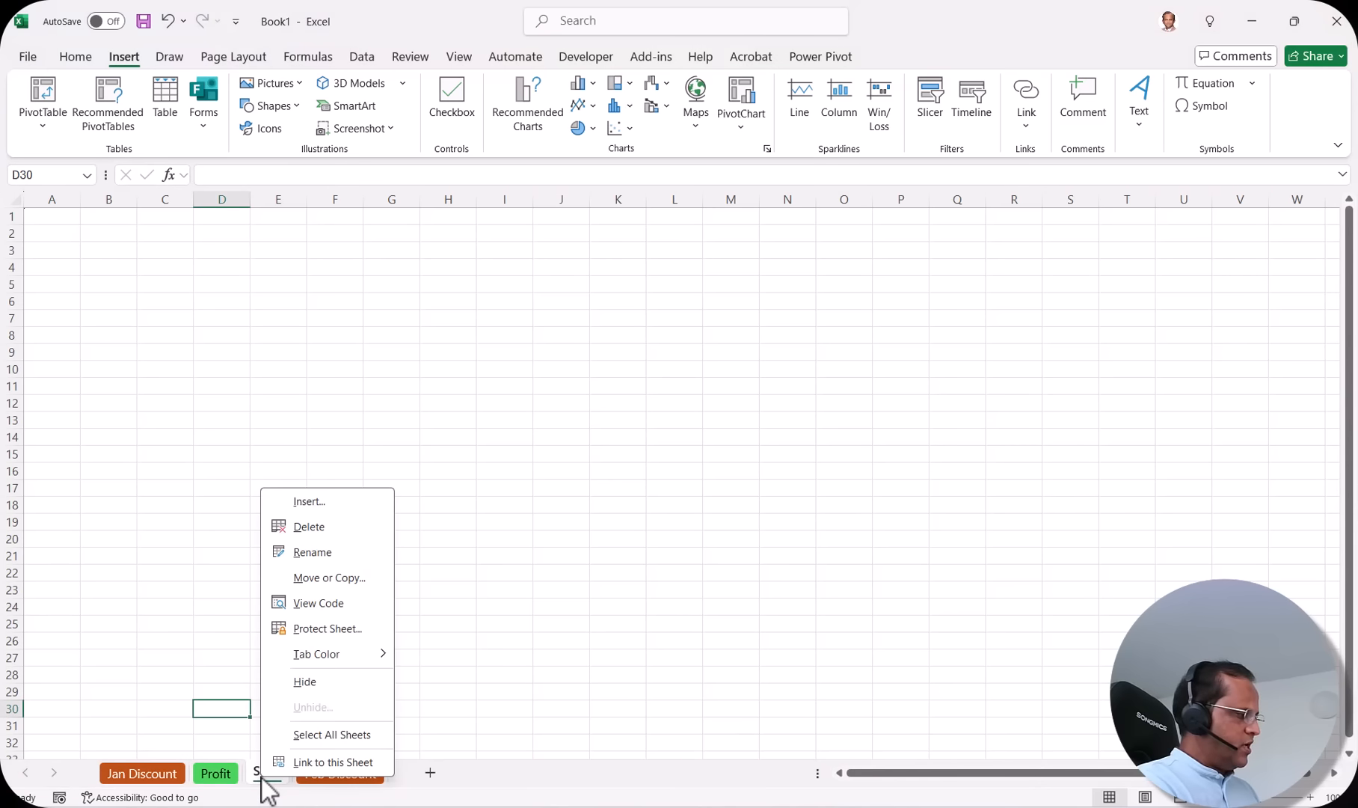
pyautogui.moveTo(367, 658)
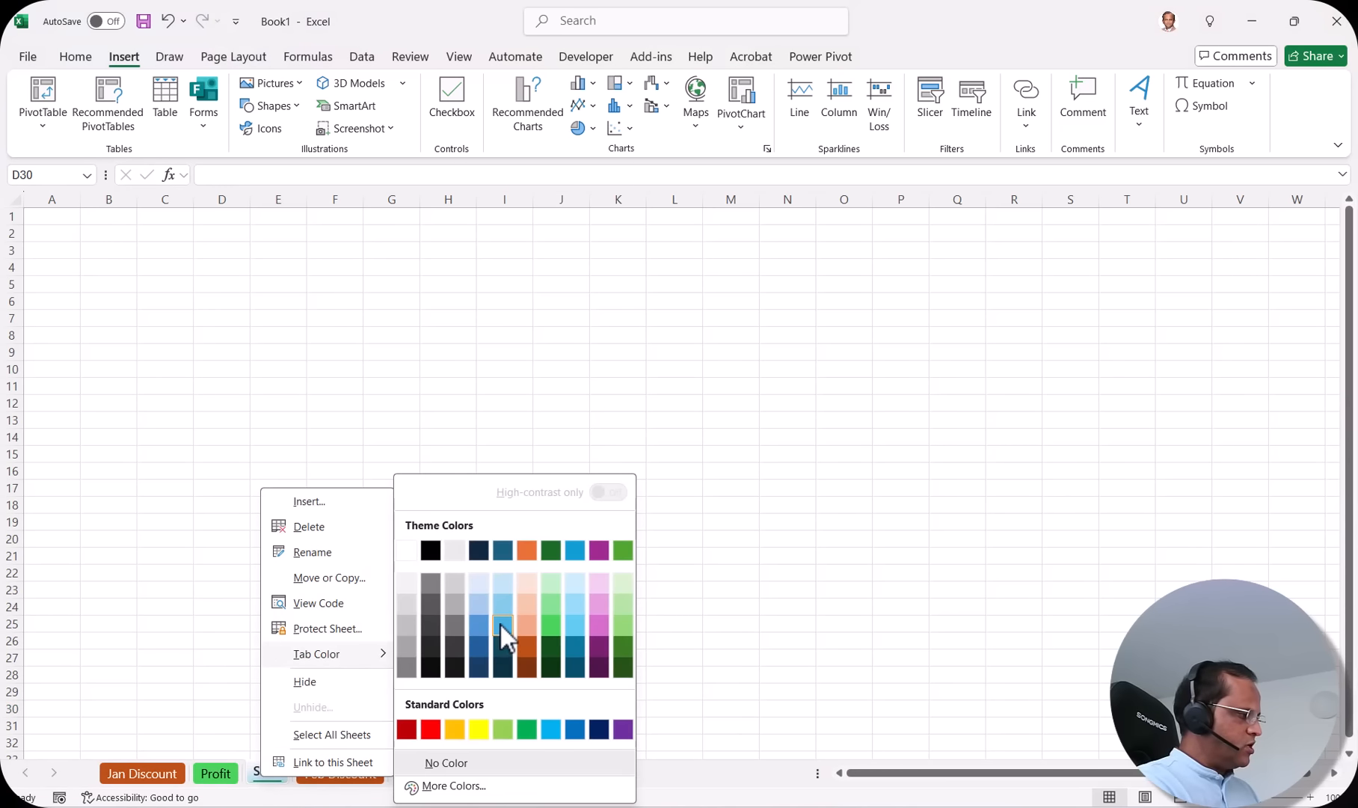
pyautogui.click(479, 621)
pyautogui.click(162, 777)
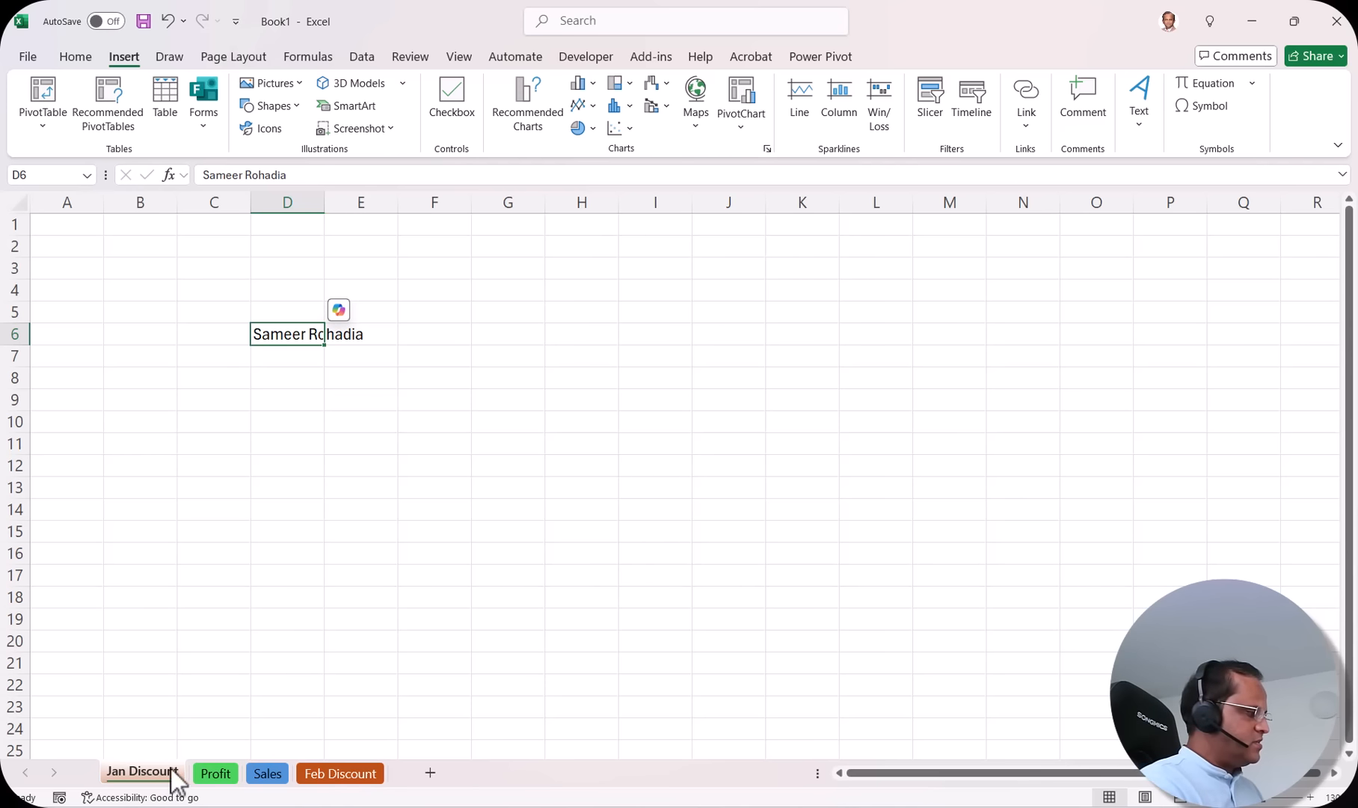
pyautogui.click(216, 775)
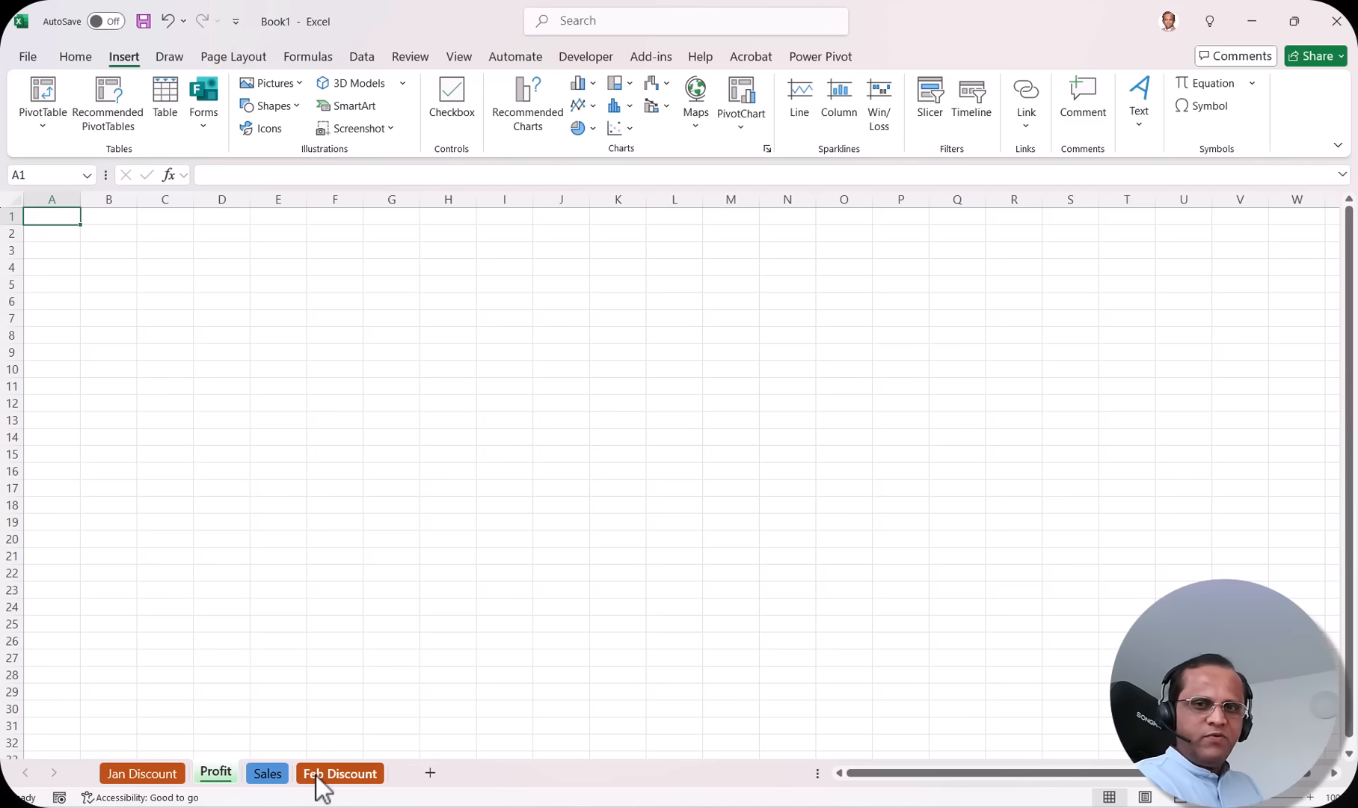
# Step: Leave Jan Discount's tab options unchanged, then hide the Feb Discount sheet
pyautogui.click(169, 776)
pyautogui.rightClick(171, 778)
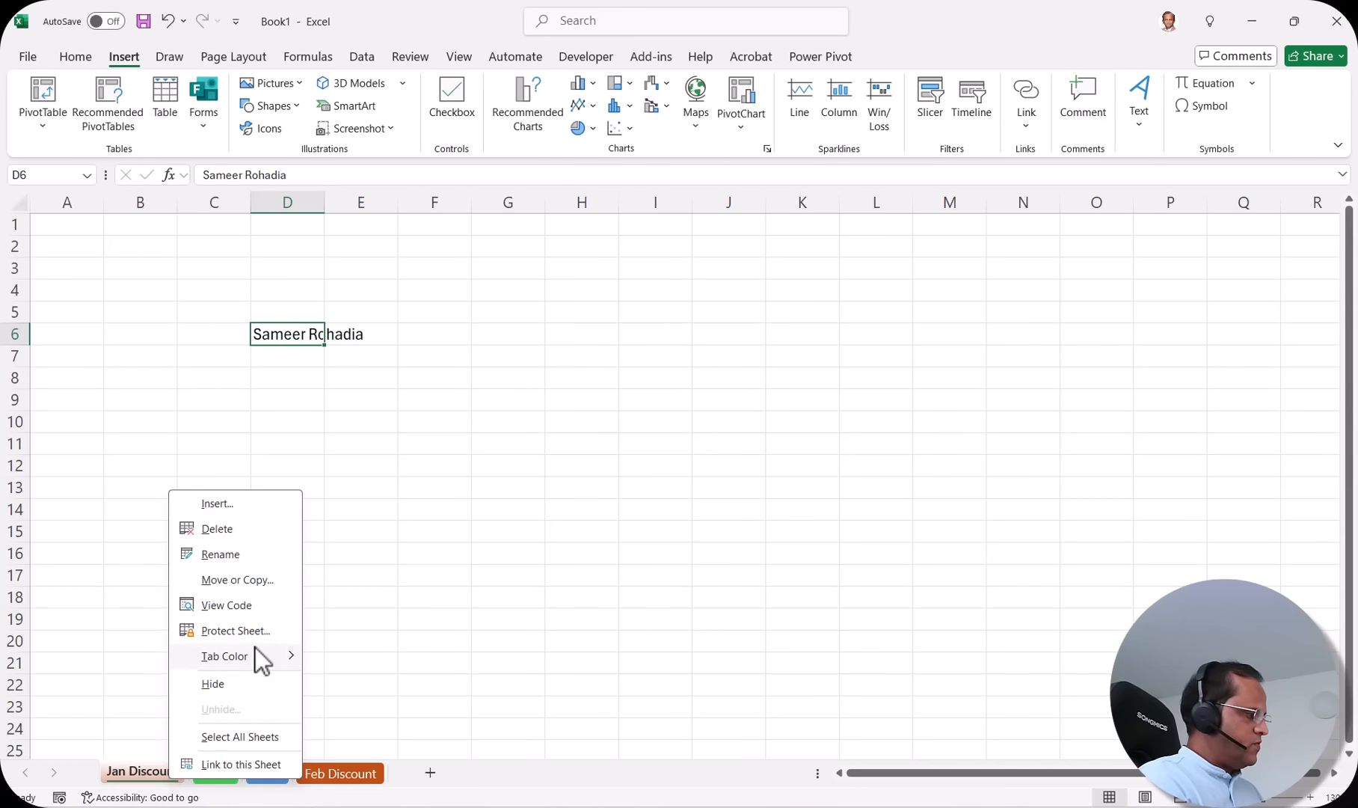
pyautogui.moveTo(286, 653)
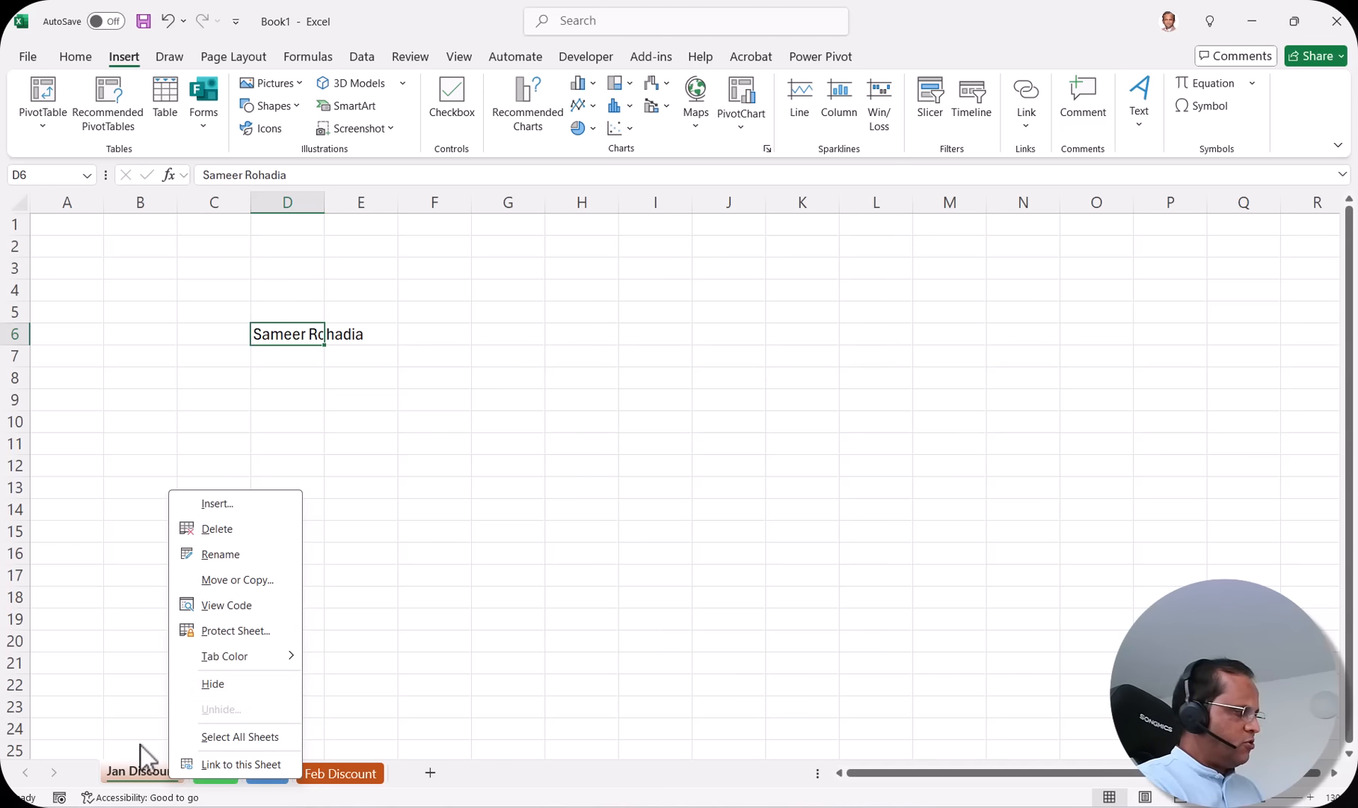
pyautogui.click(287, 800)
pyautogui.click(339, 773)
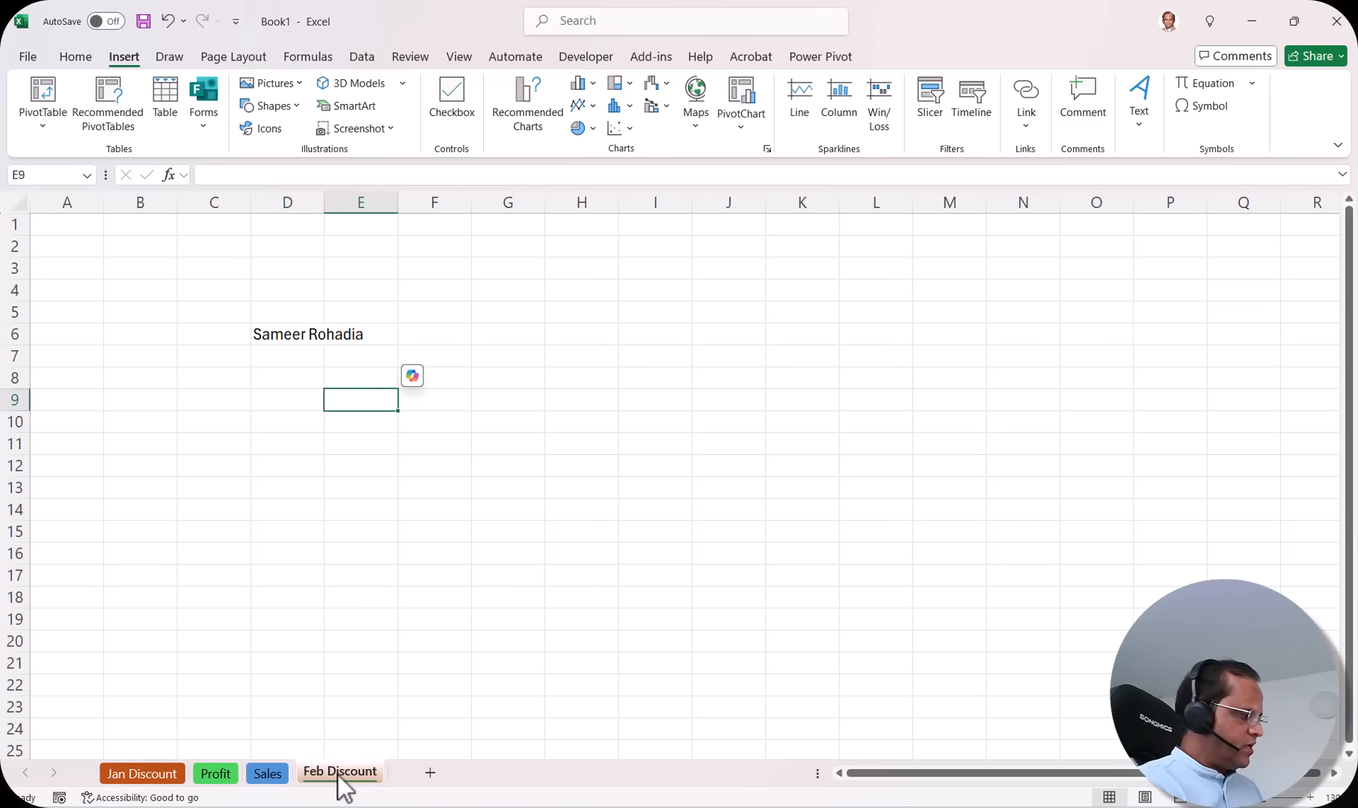
pyautogui.rightClick(340, 774)
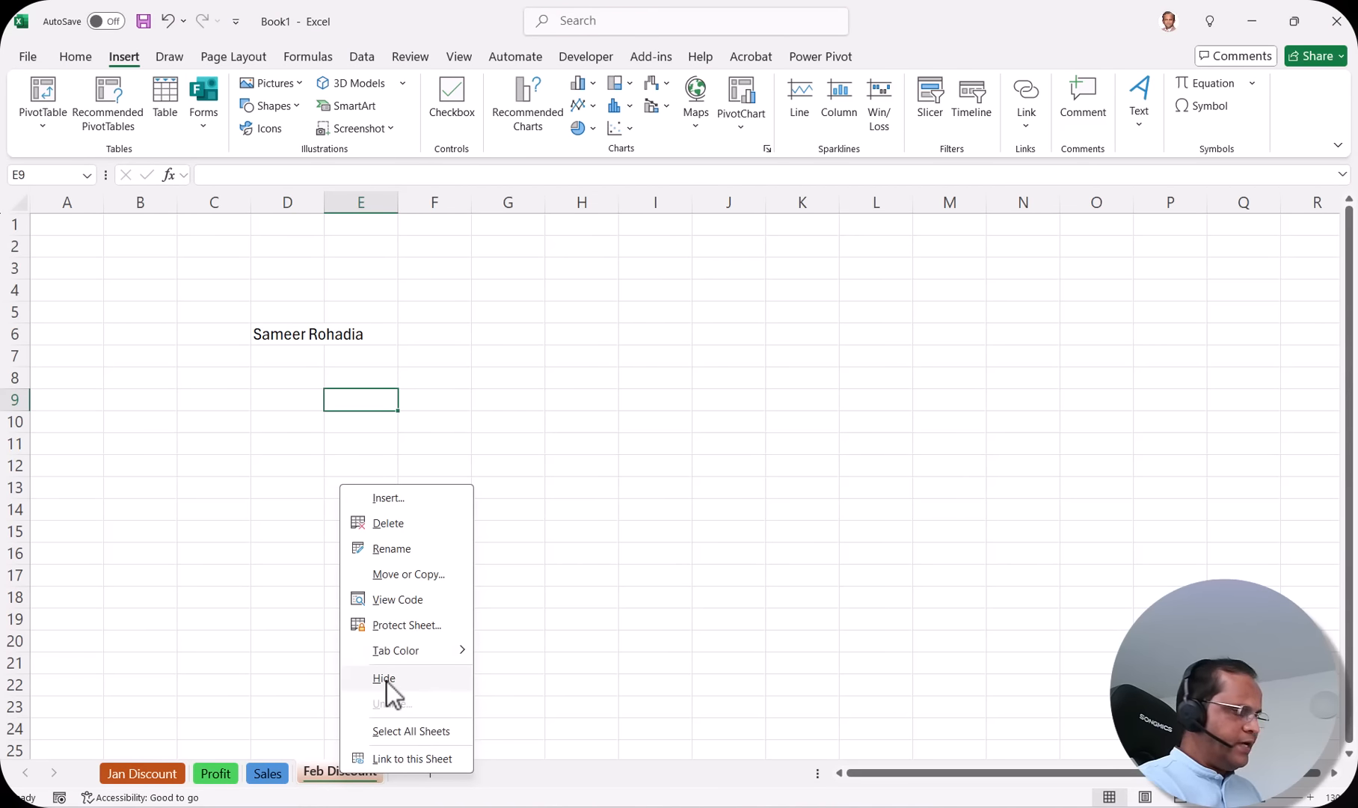
pyautogui.click(385, 678)
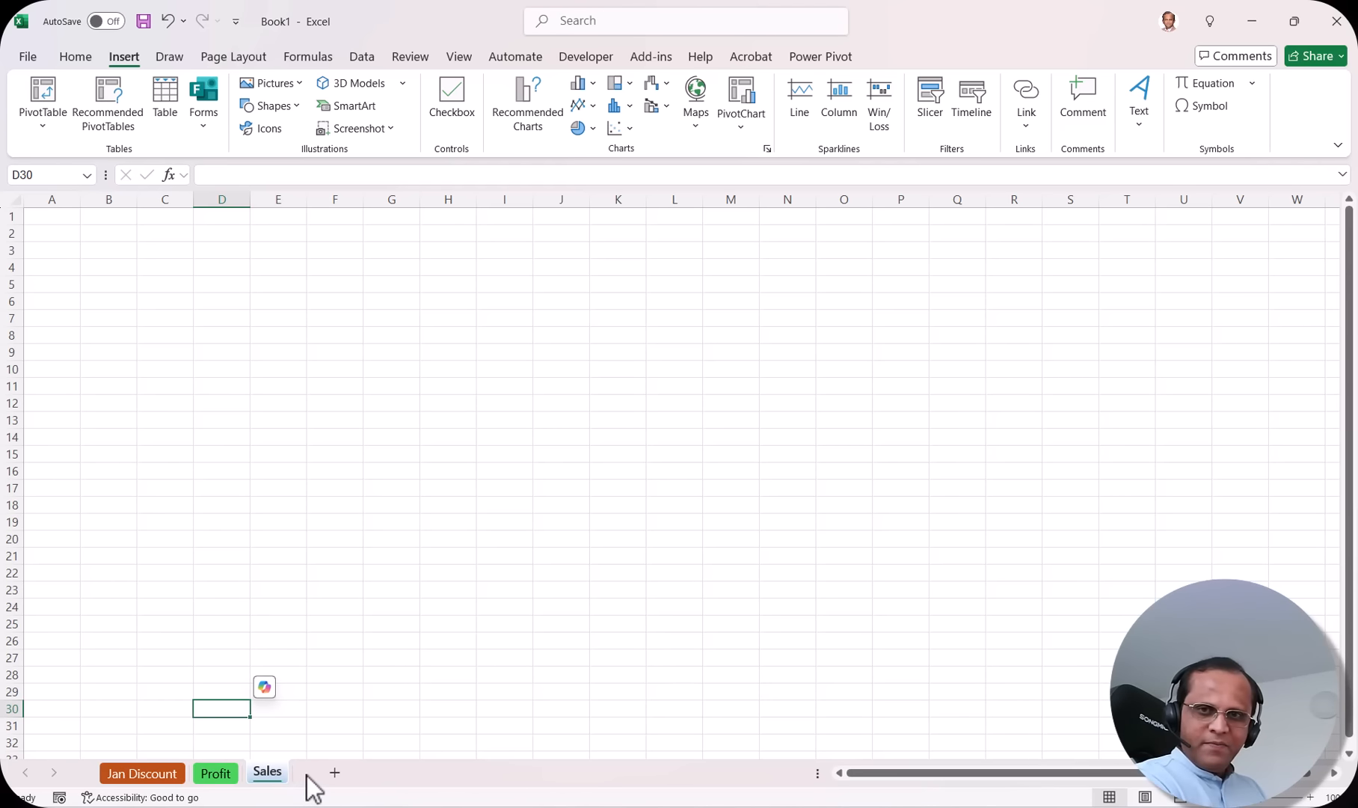
# Step: Unhide Feb Discount from the hidden-sheets list so it returns after Sales
pyautogui.rightClick(265, 775)
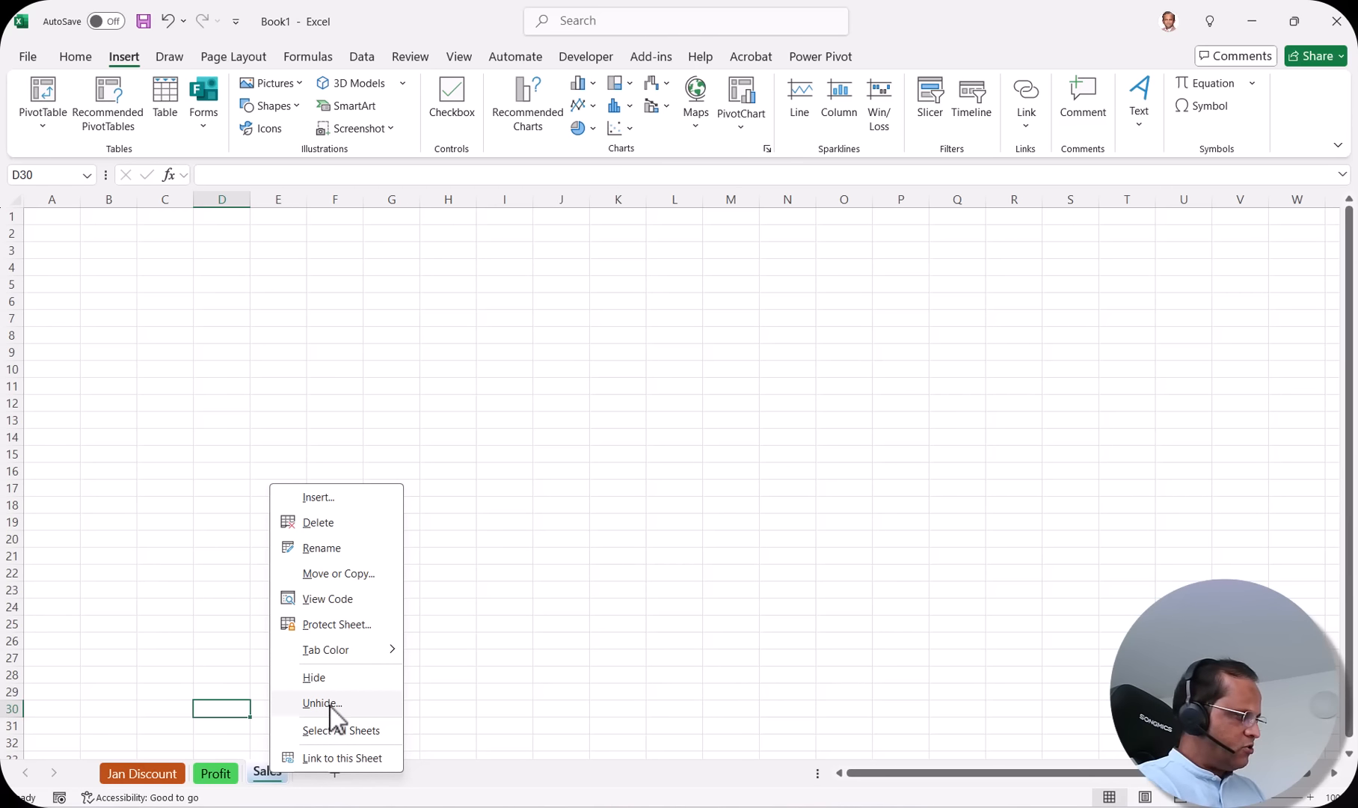
pyautogui.click(330, 705)
pyautogui.moveTo(352, 609); pyautogui.dragTo(646, 380)
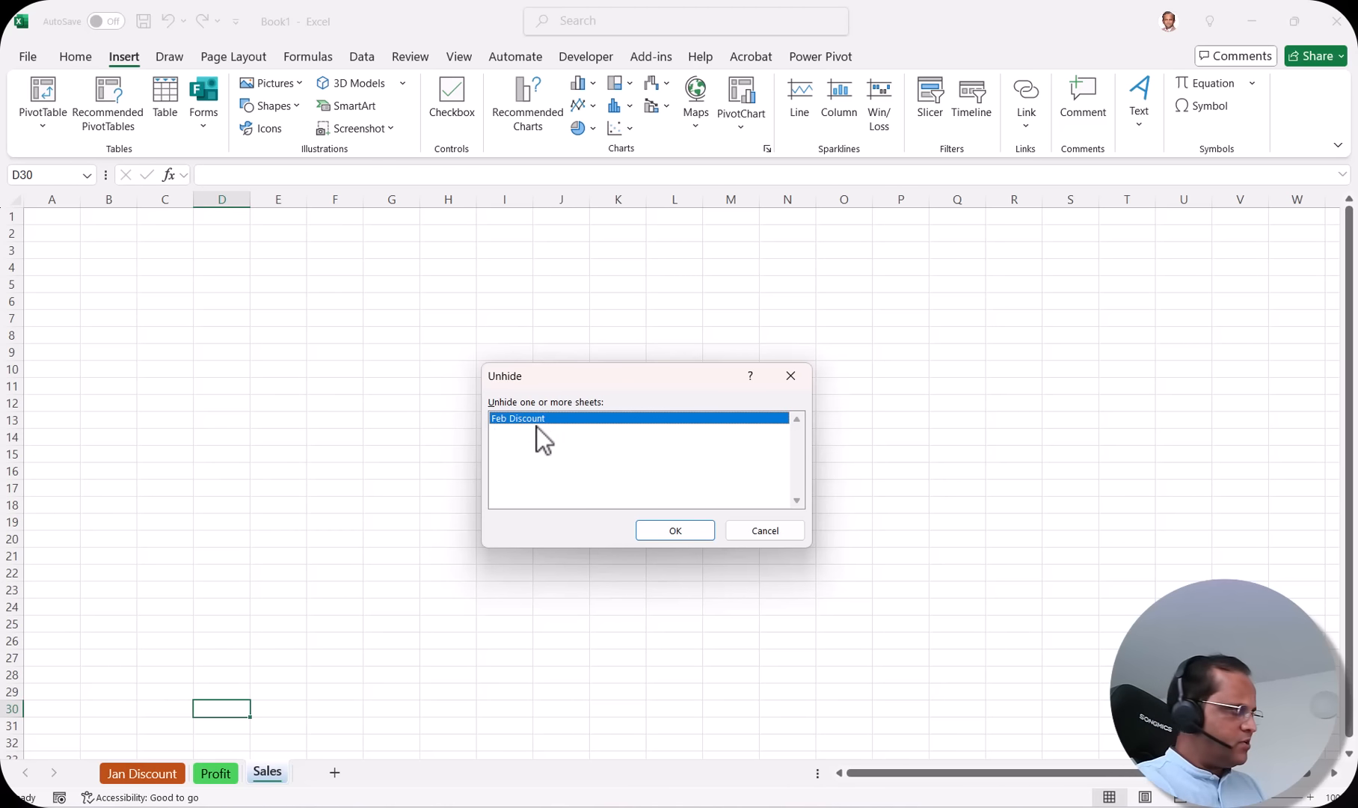
pyautogui.click(689, 532)
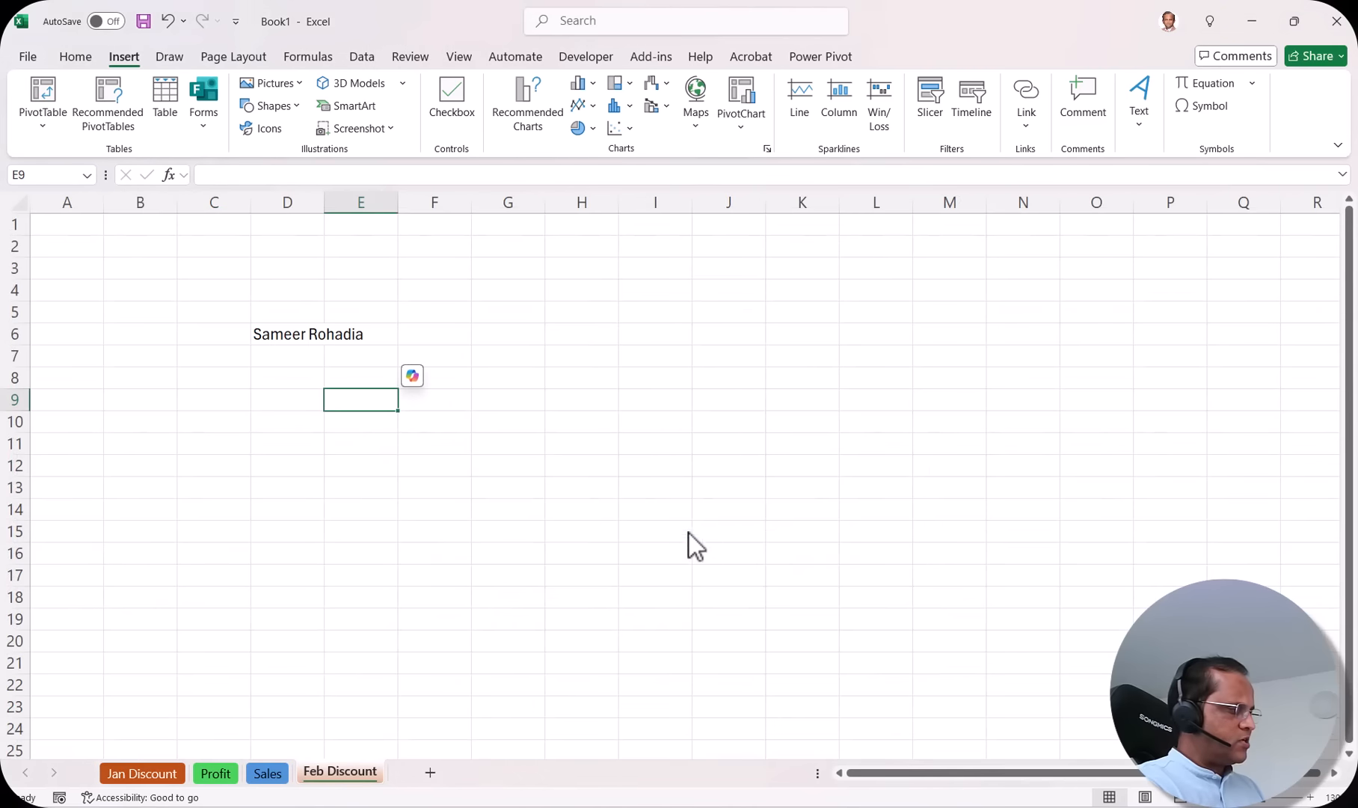
# Step: Group all four sheets with Select All Sheets and select cell G24 across them
pyautogui.click(268, 773)
pyautogui.click(346, 774)
pyautogui.rightClick(349, 777)
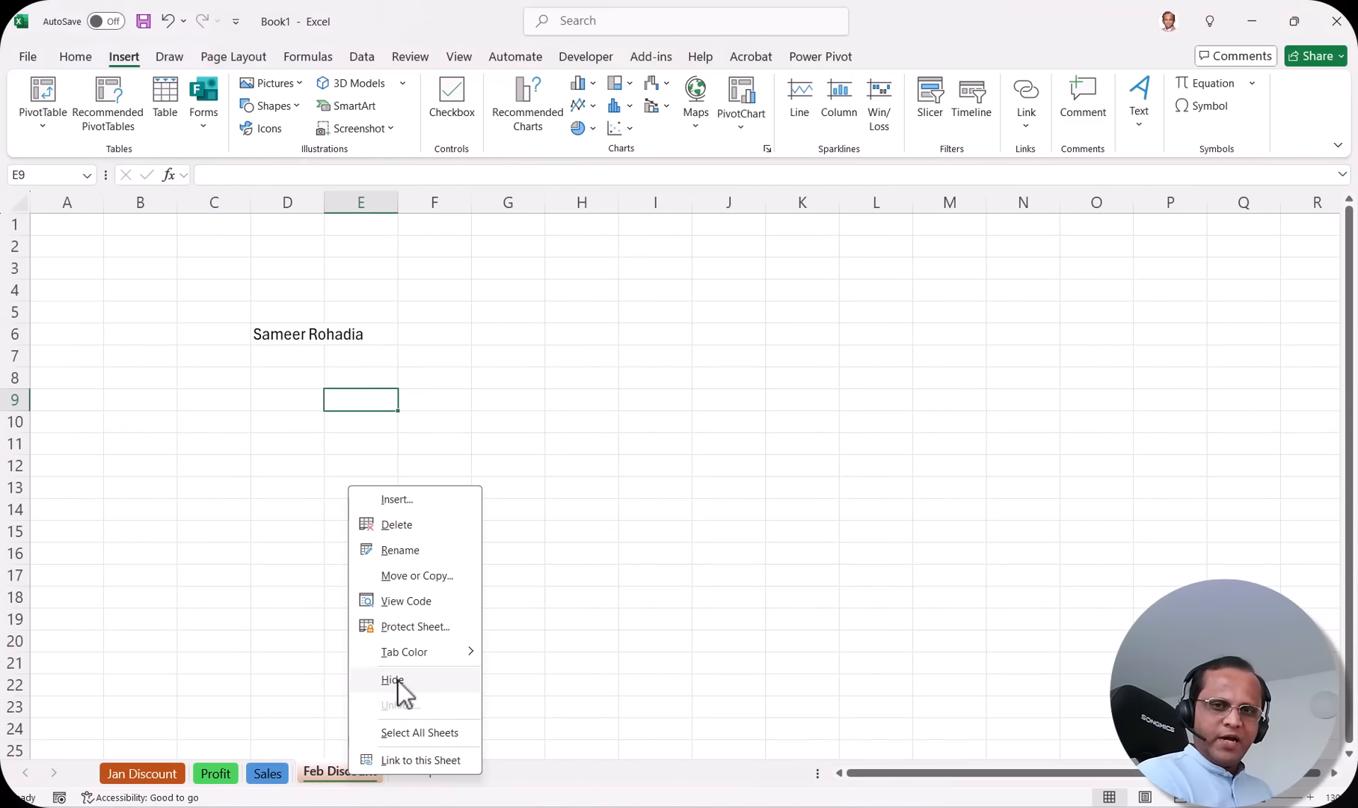
pyautogui.click(414, 734)
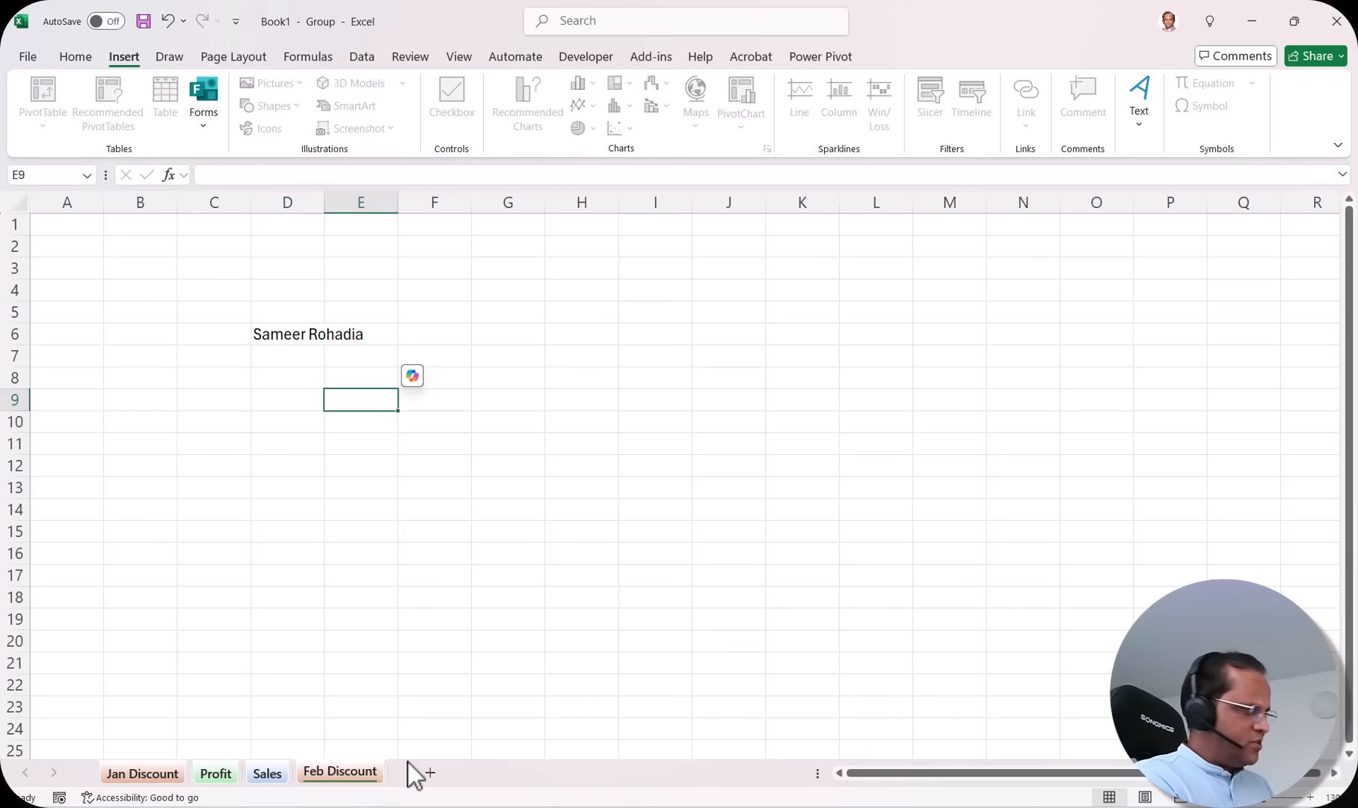
pyautogui.click(486, 728)
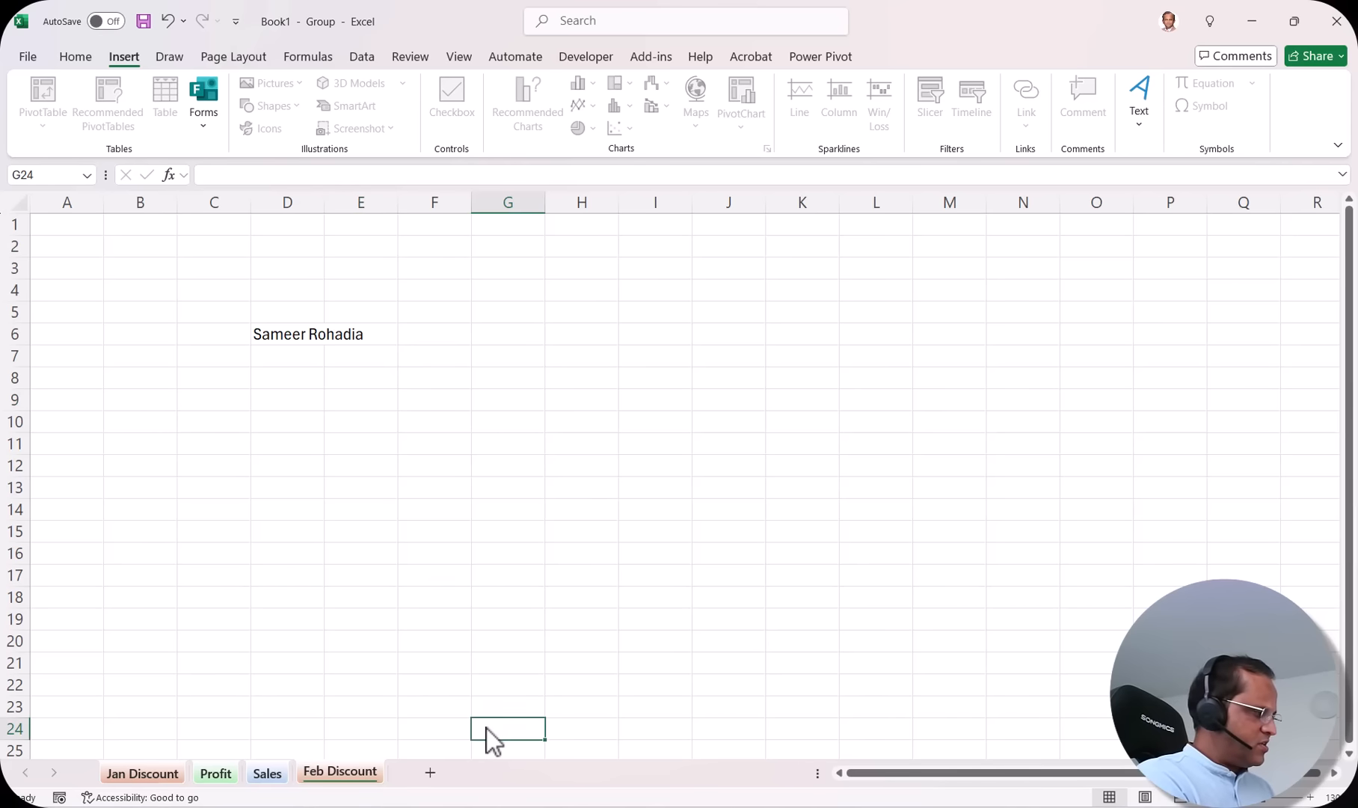
# Step: Ungroup the sheets, view Profit, Sales and Feb Discount, and return to Jan Discount
pyautogui.rightClick(338, 771)
pyautogui.click(381, 757)
pyautogui.click(224, 774)
pyautogui.click(267, 773)
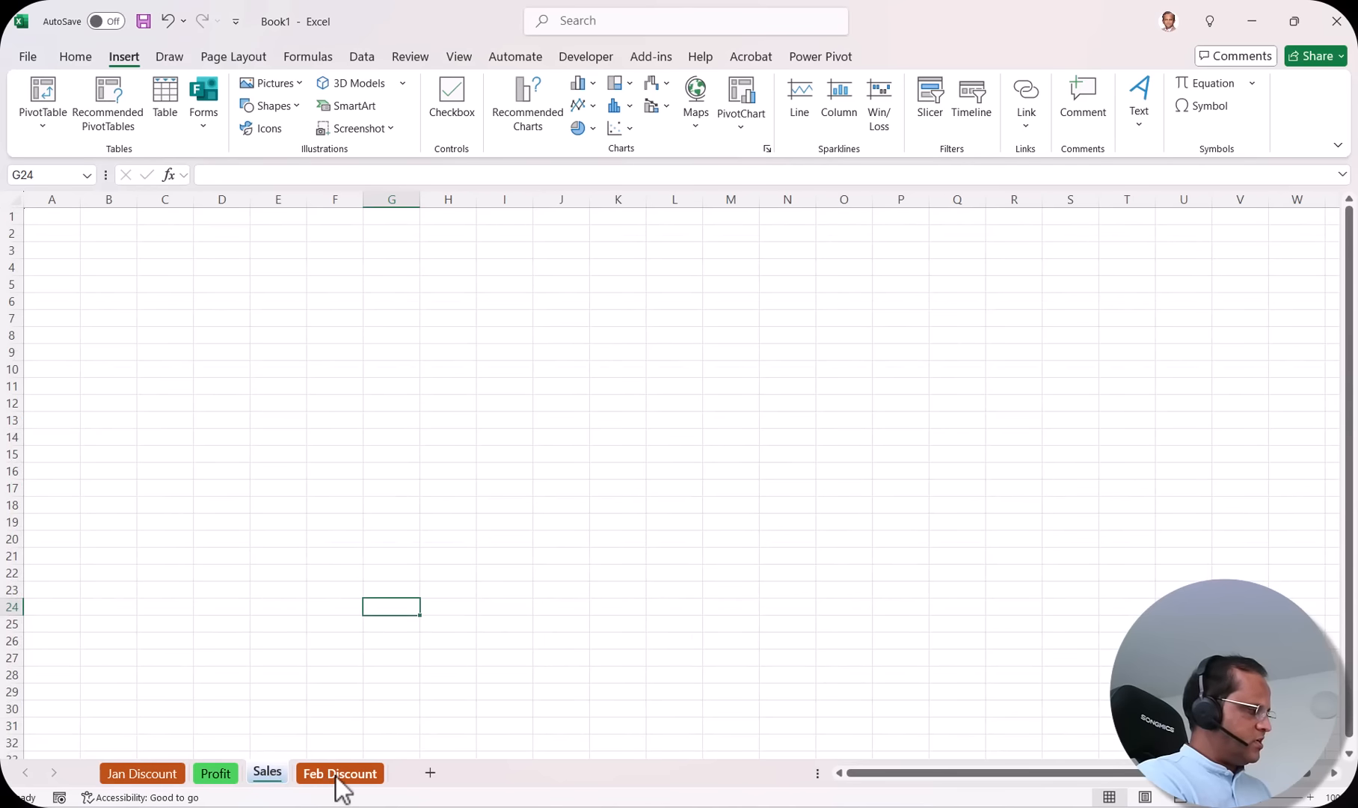
pyautogui.click(337, 773)
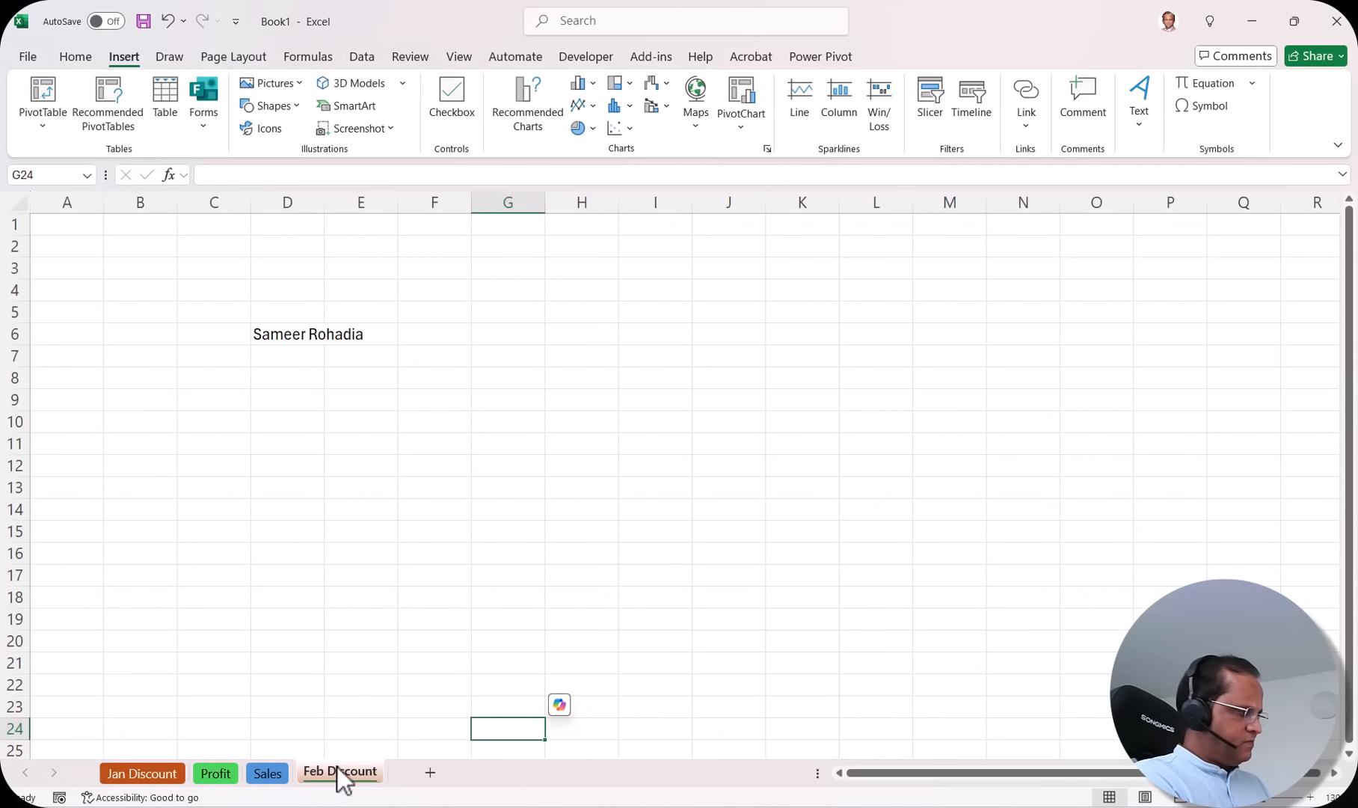
pyautogui.click(154, 774)
pyautogui.rightClick(159, 778)
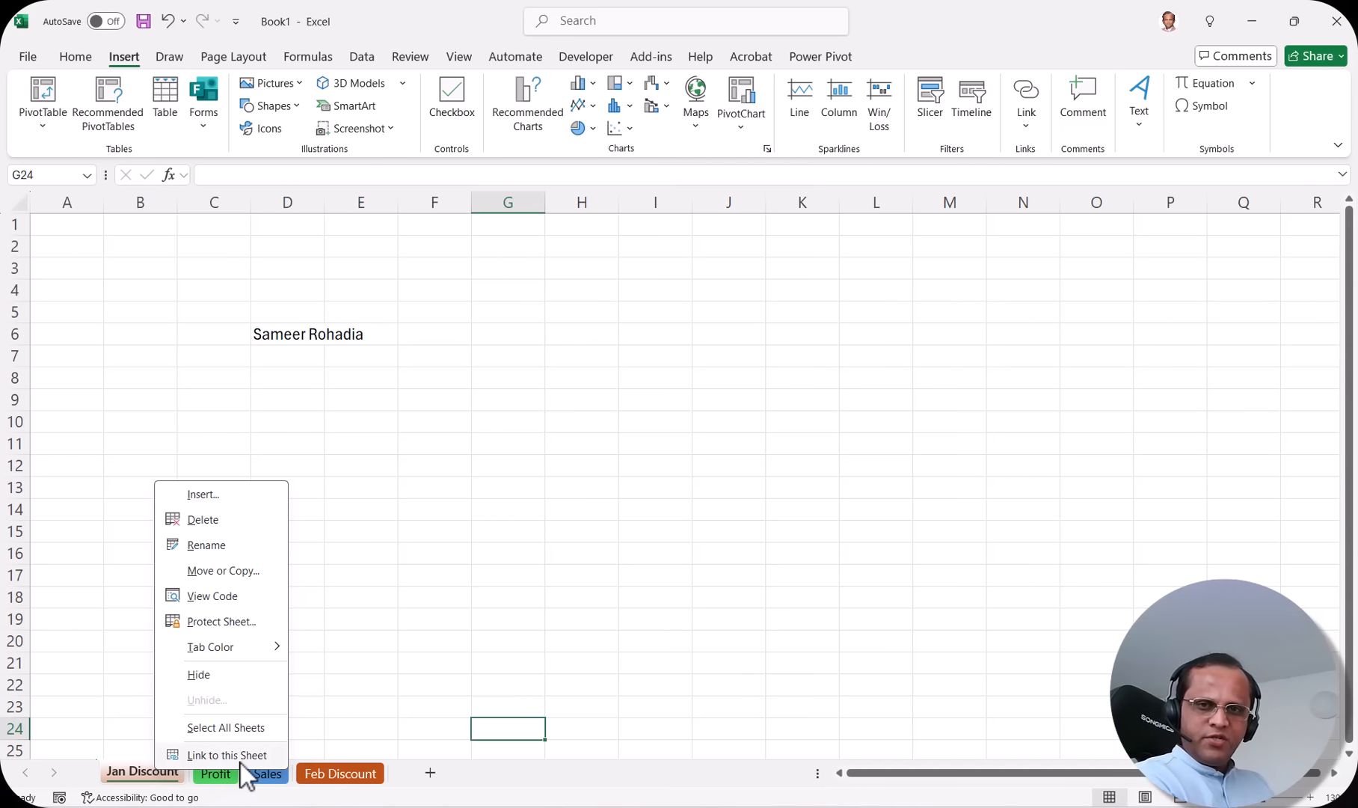
pyautogui.click(439, 614)
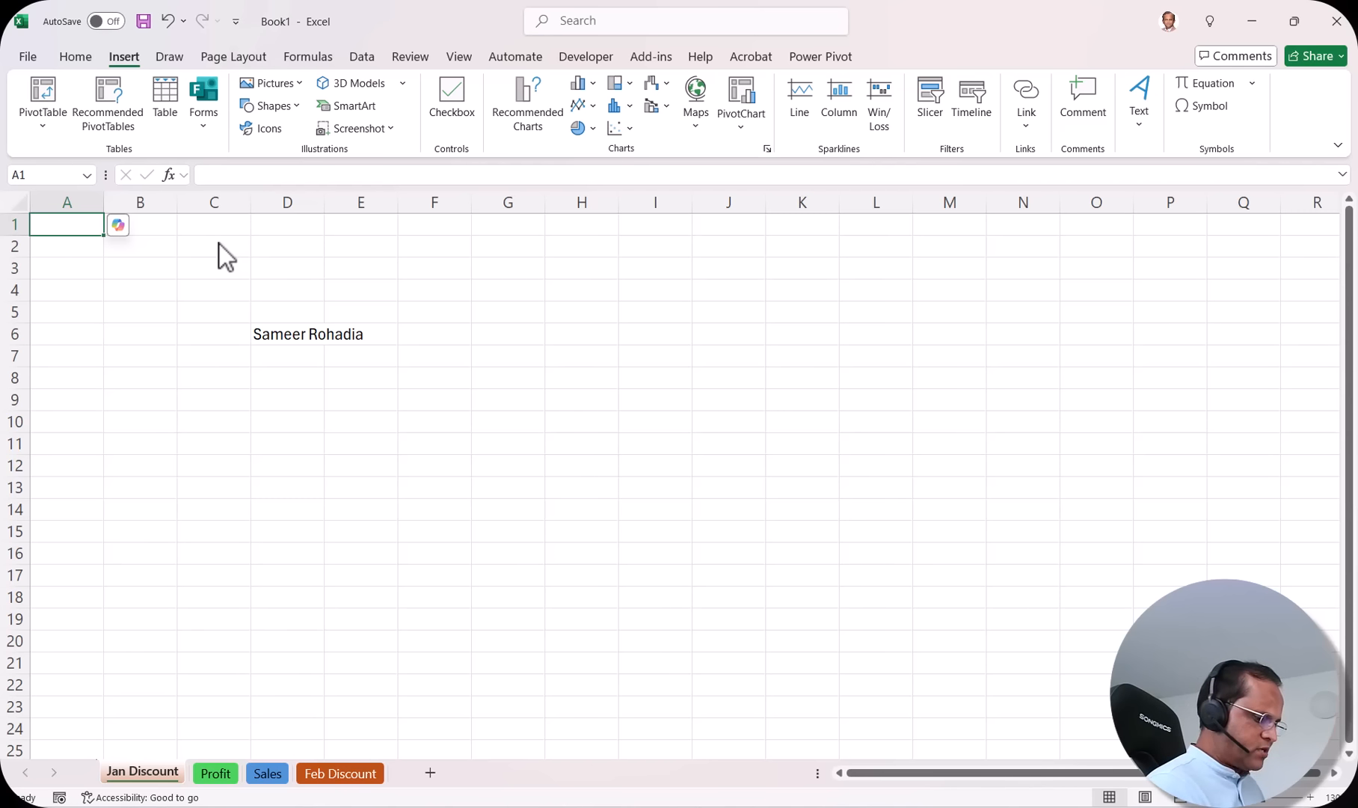
# Step: Jump to the sheet's last column, XFD, then back to the first cell
pyautogui.hotkey('ctrl', 'Right')
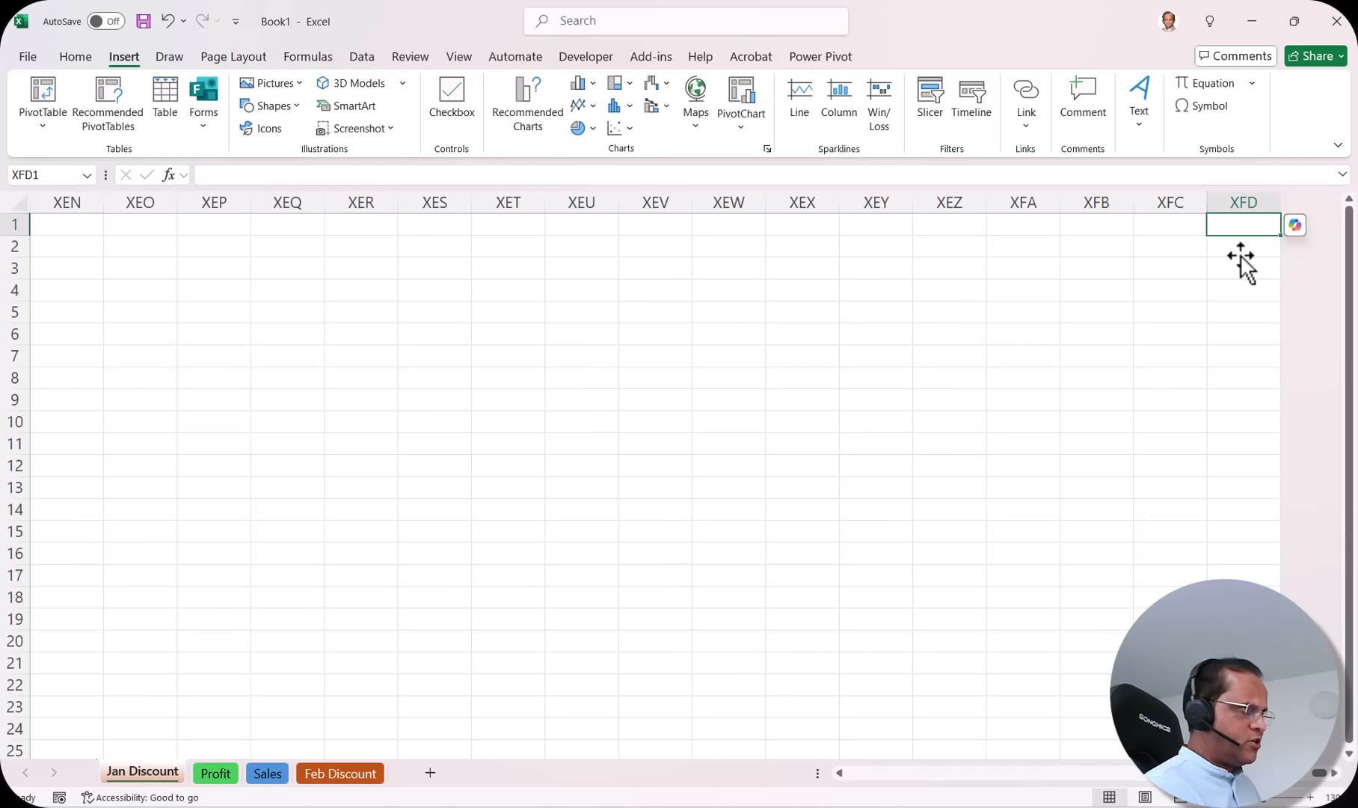
pyautogui.hotkey('ctrl', 'Home')
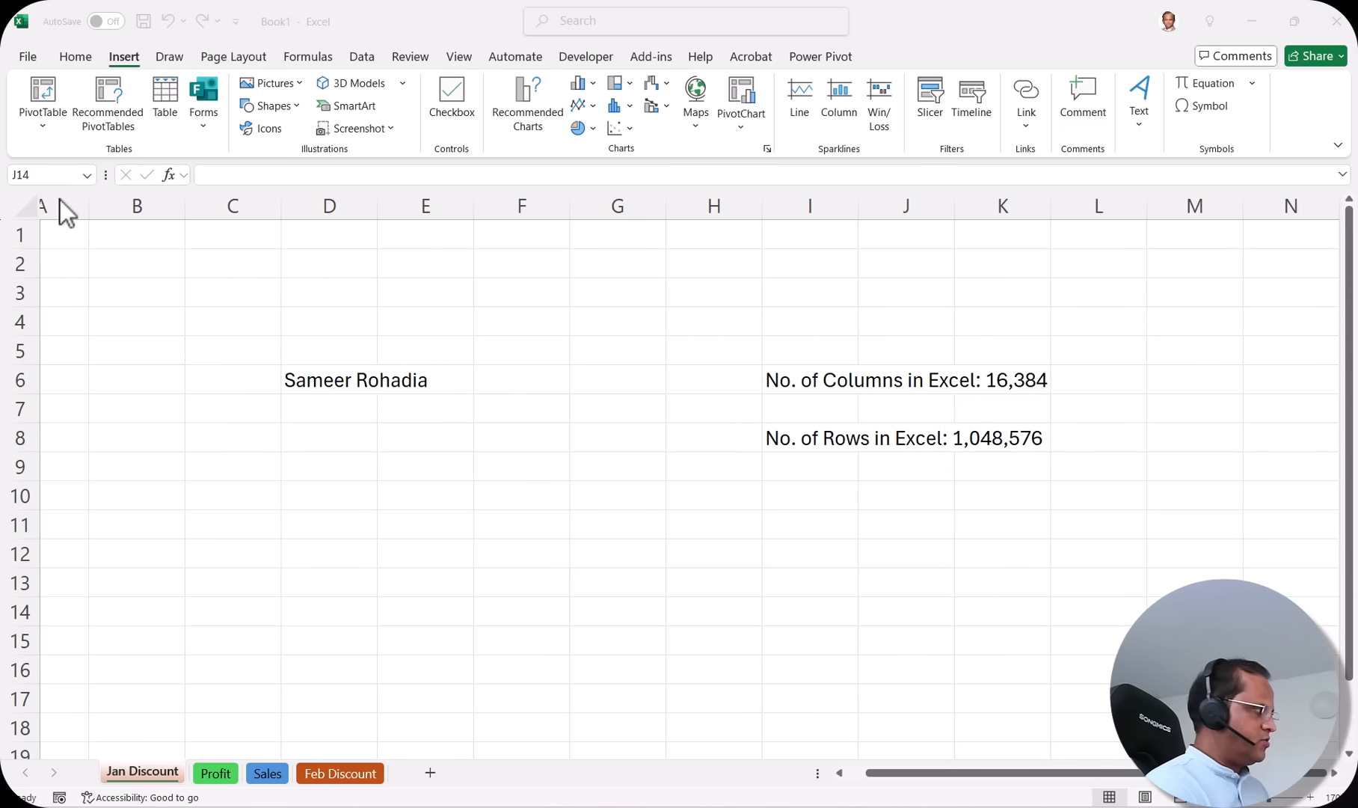
pyautogui.moveTo(938, 773); pyautogui.dragTo(849, 775)
pyautogui.click(94, 233)
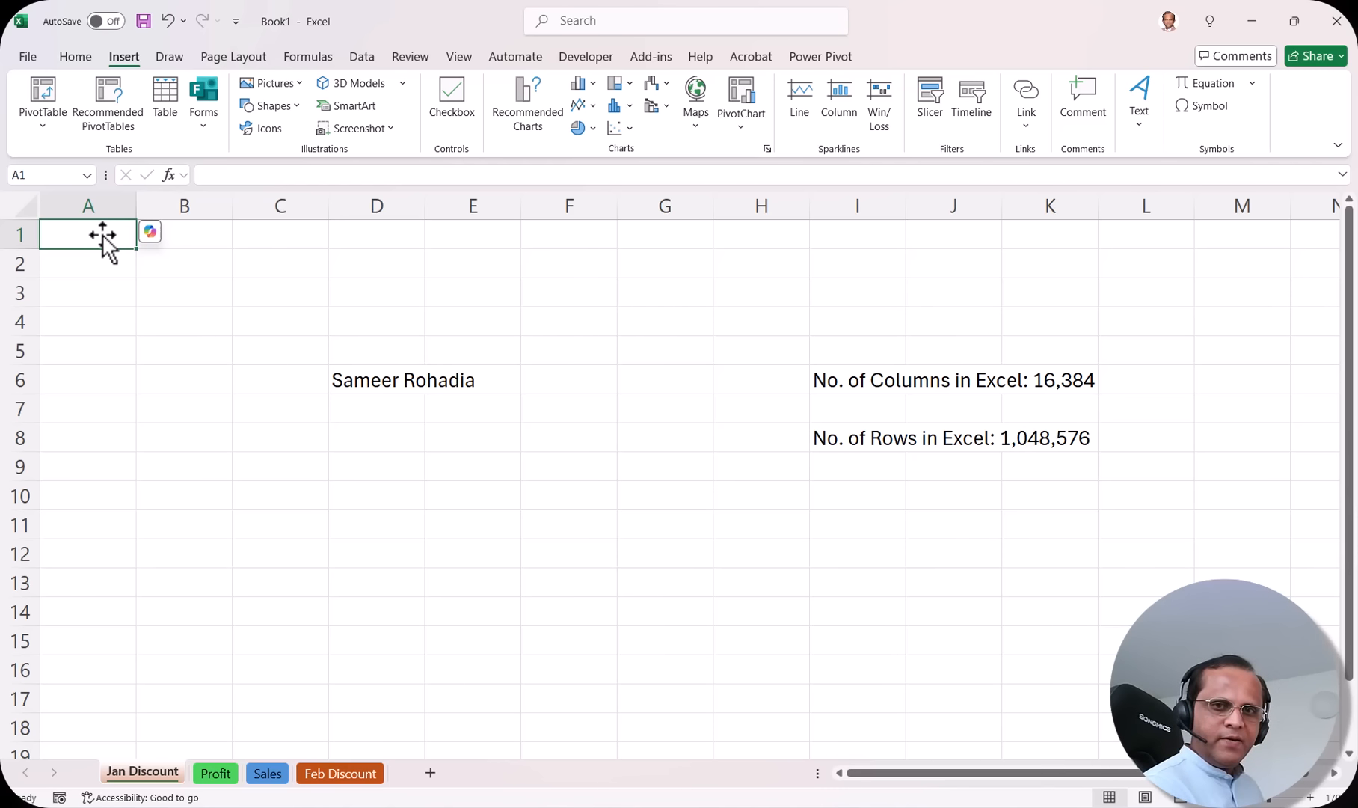
pyautogui.hotkey('ctrl', 'Down')
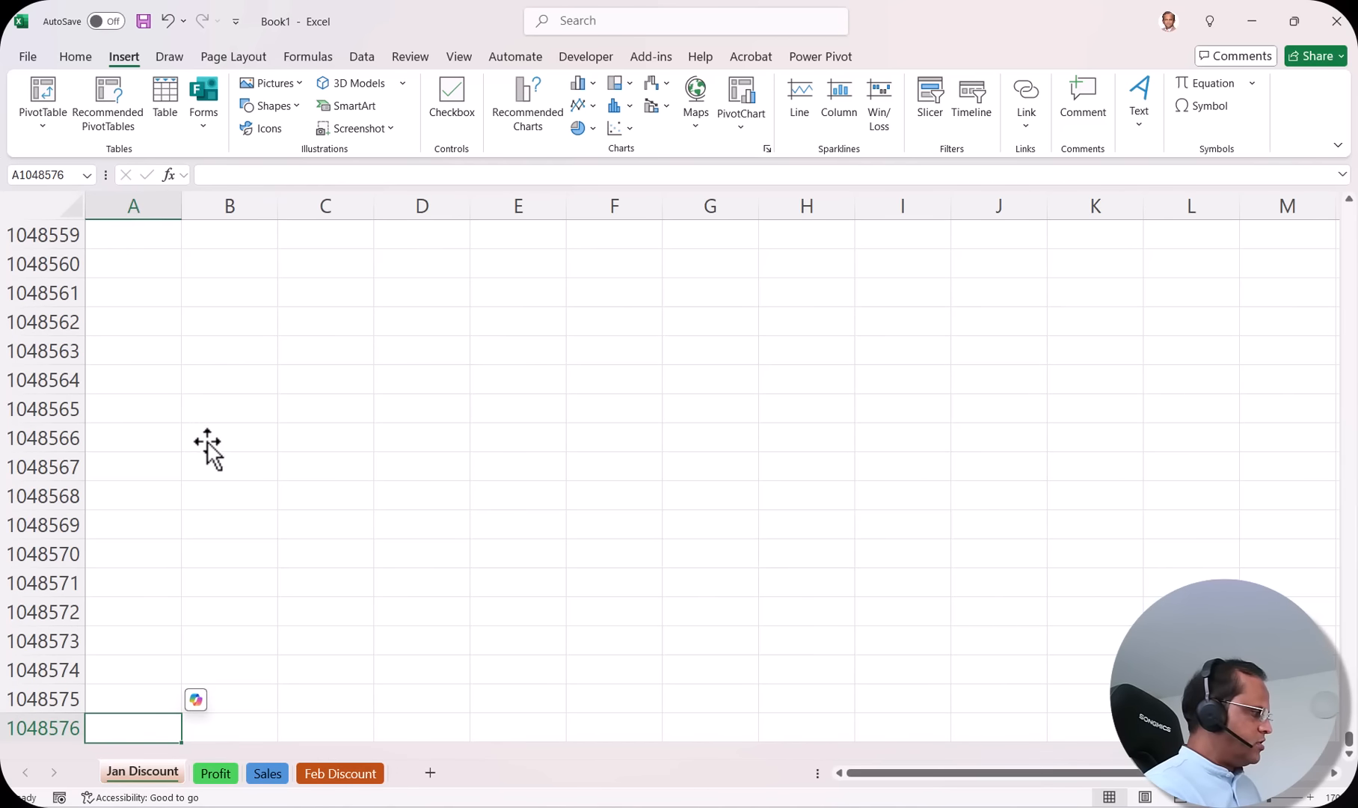
pyautogui.scroll(-2, 135, 524)
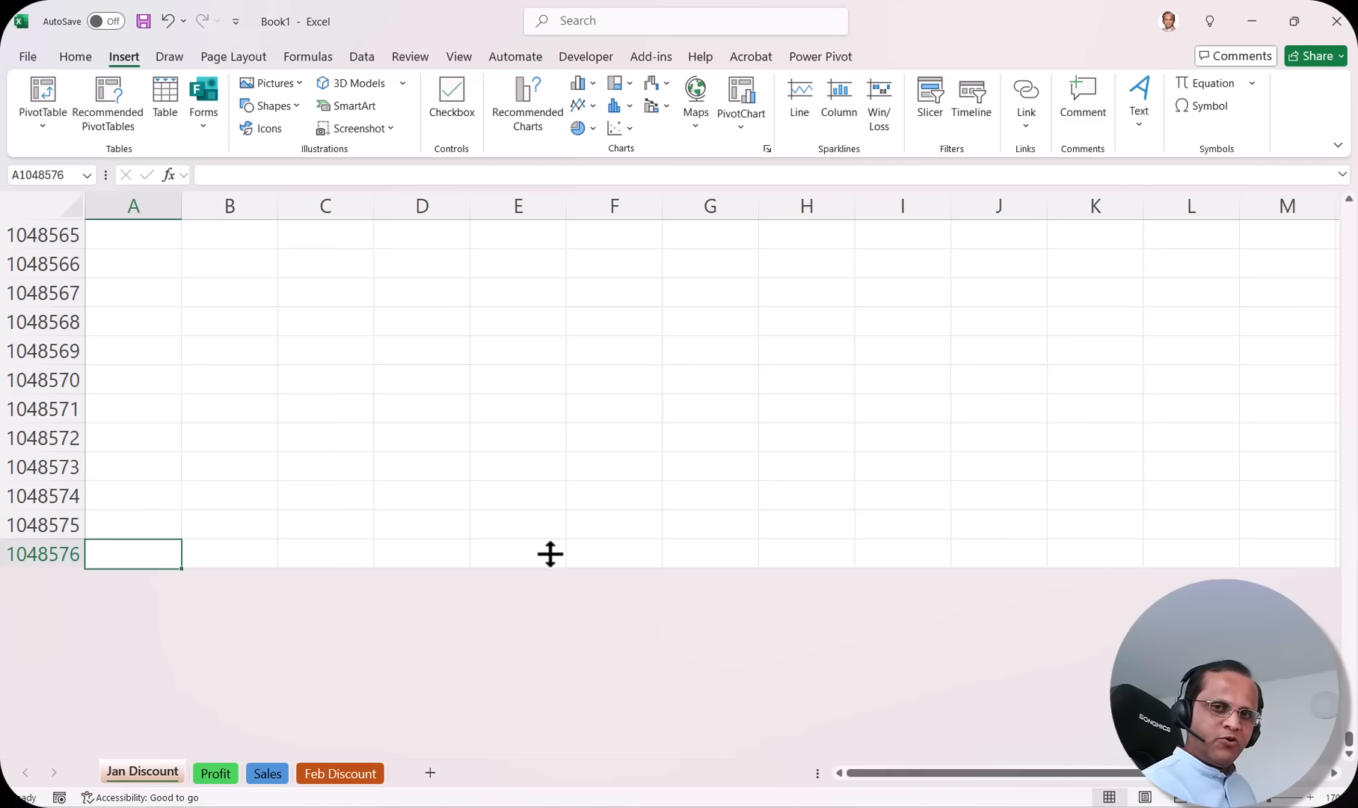
pyautogui.hotkey('ctrl', 'Up')
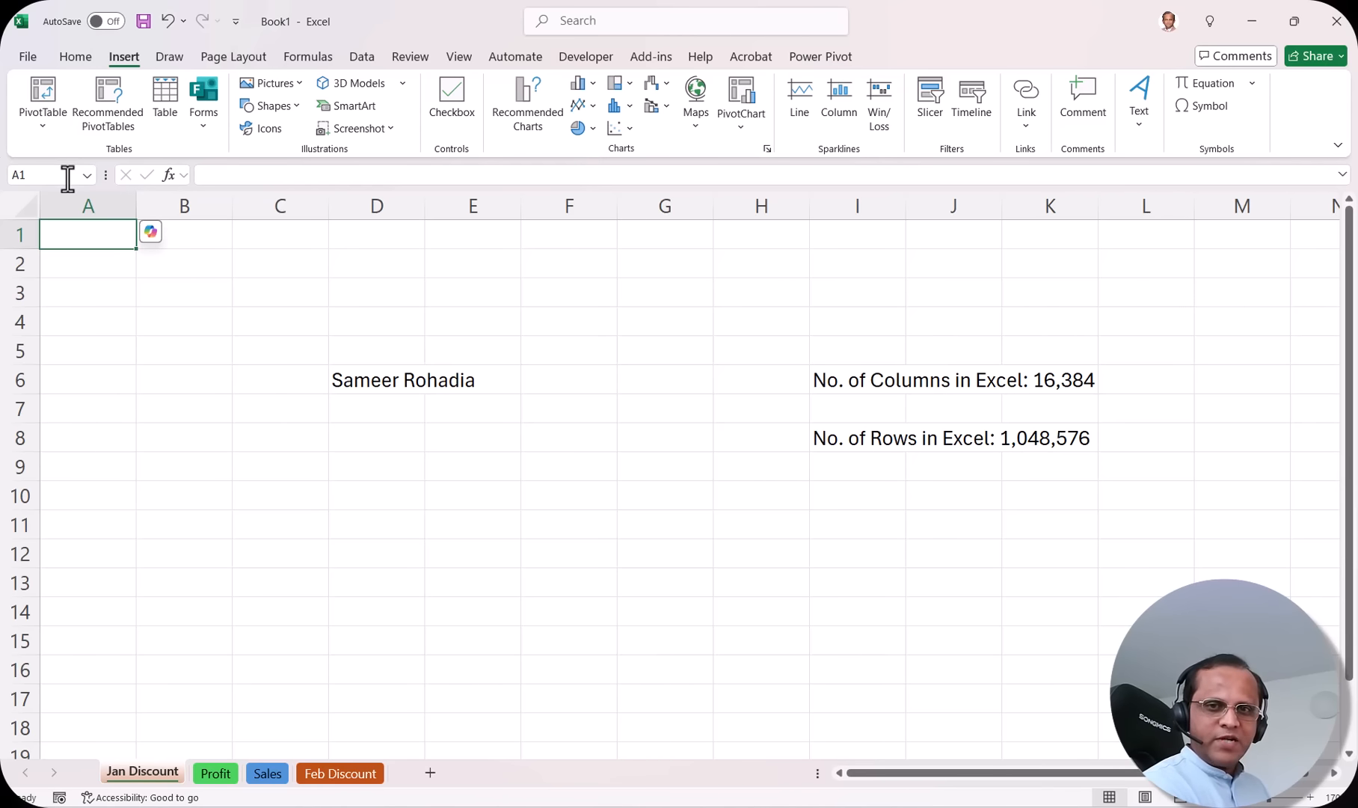
# Step: Open Excel Options from the File backstage and move the window up and left
pyautogui.click(34, 56)
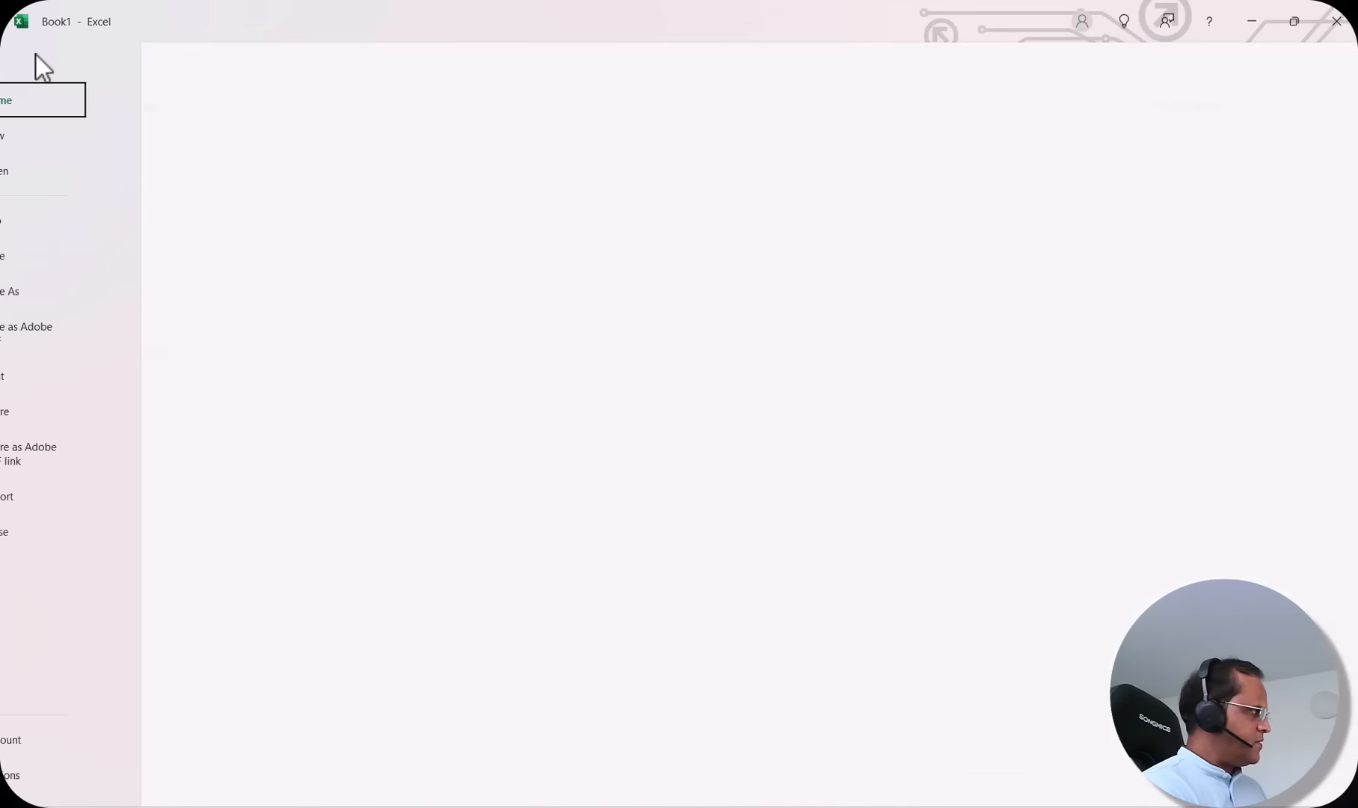
pyautogui.click(34, 57)
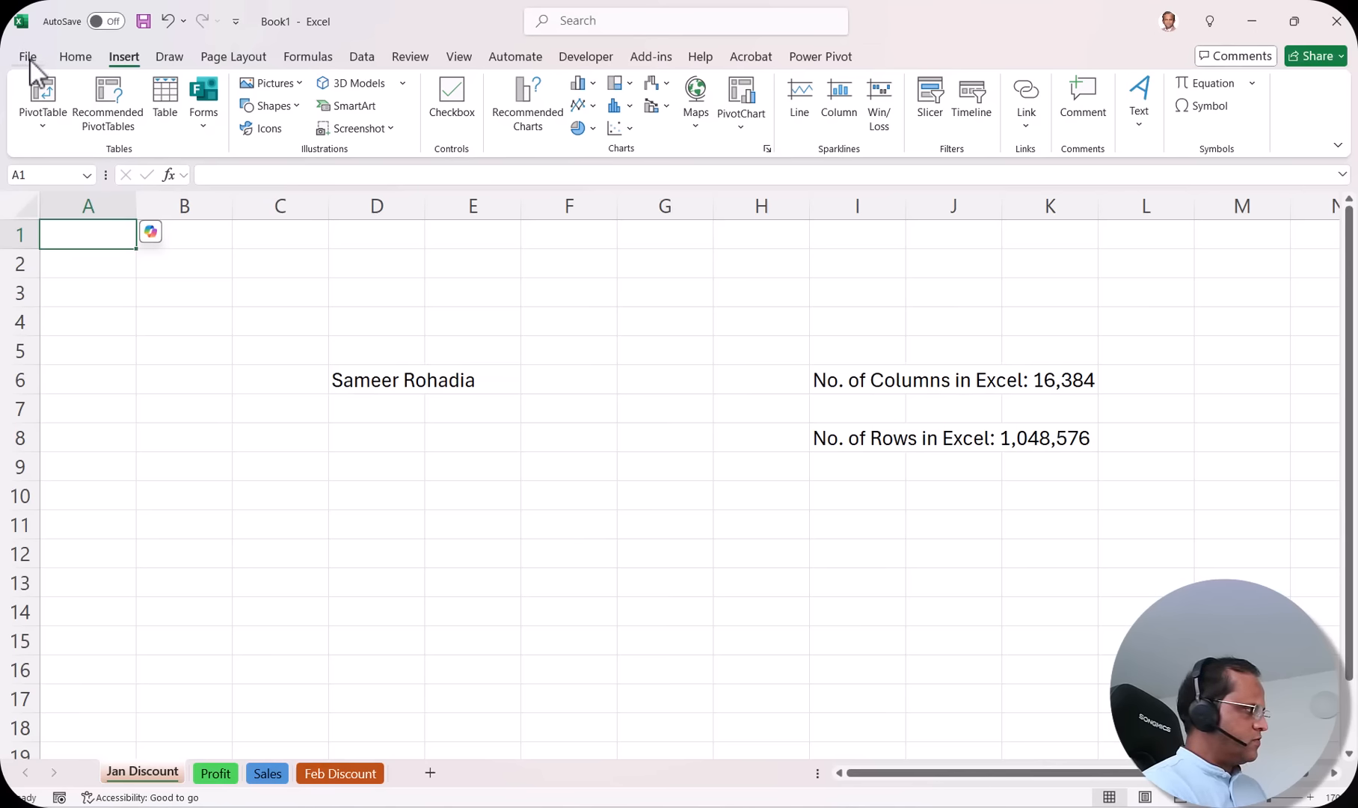
pyautogui.click(30, 60)
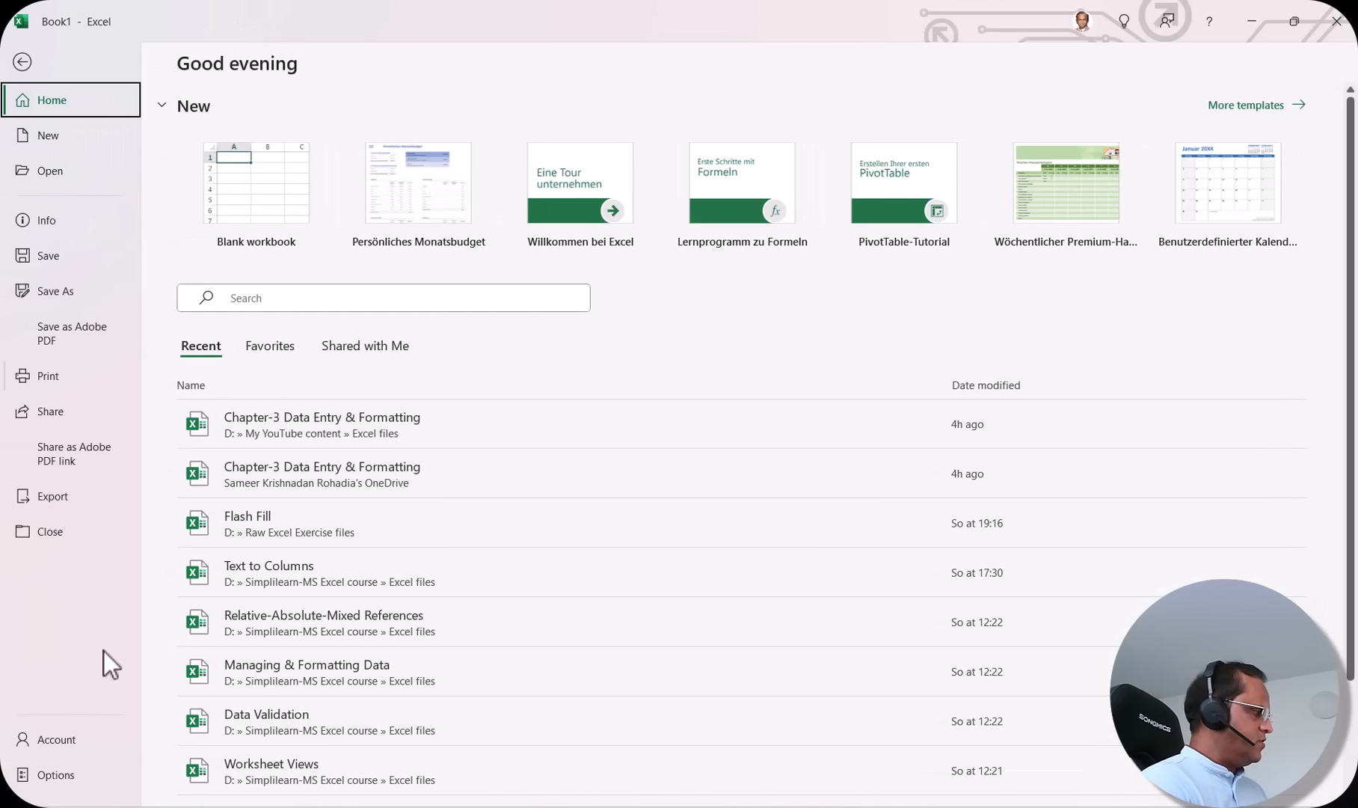
pyautogui.click(54, 775)
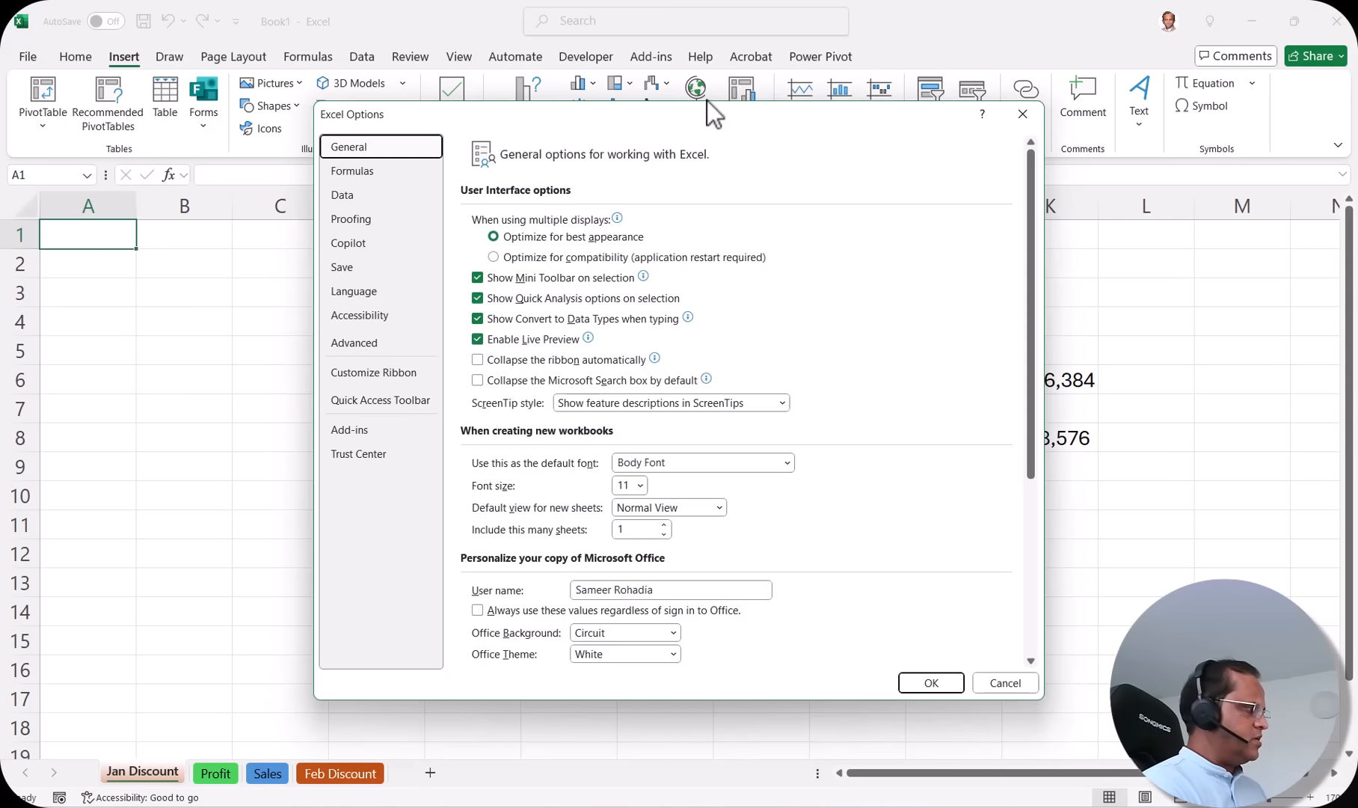
pyautogui.moveTo(746, 113); pyautogui.dragTo(708, 58)
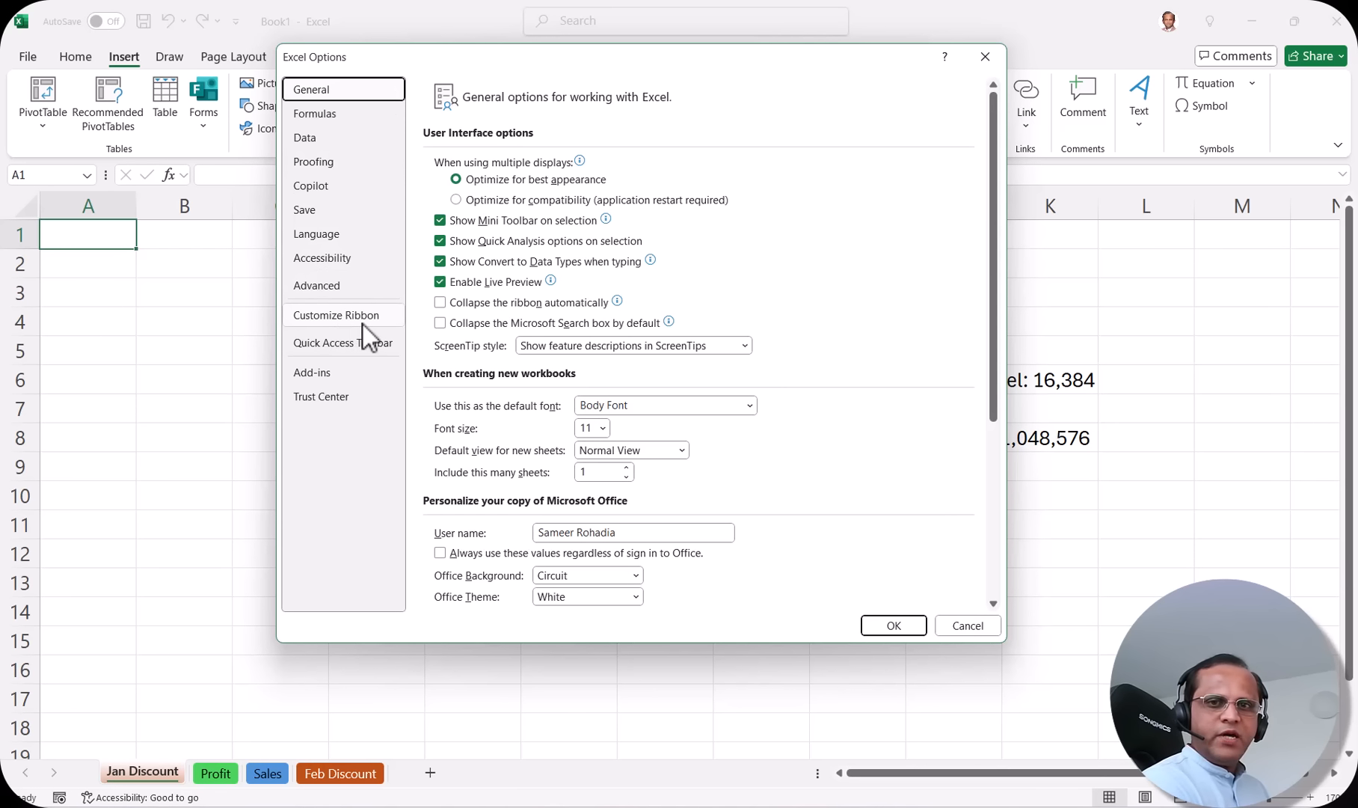
# Step: In Customize Ribbon, add a New Tab (Custom) with a New Group directly after Insert
pyautogui.click(343, 314)
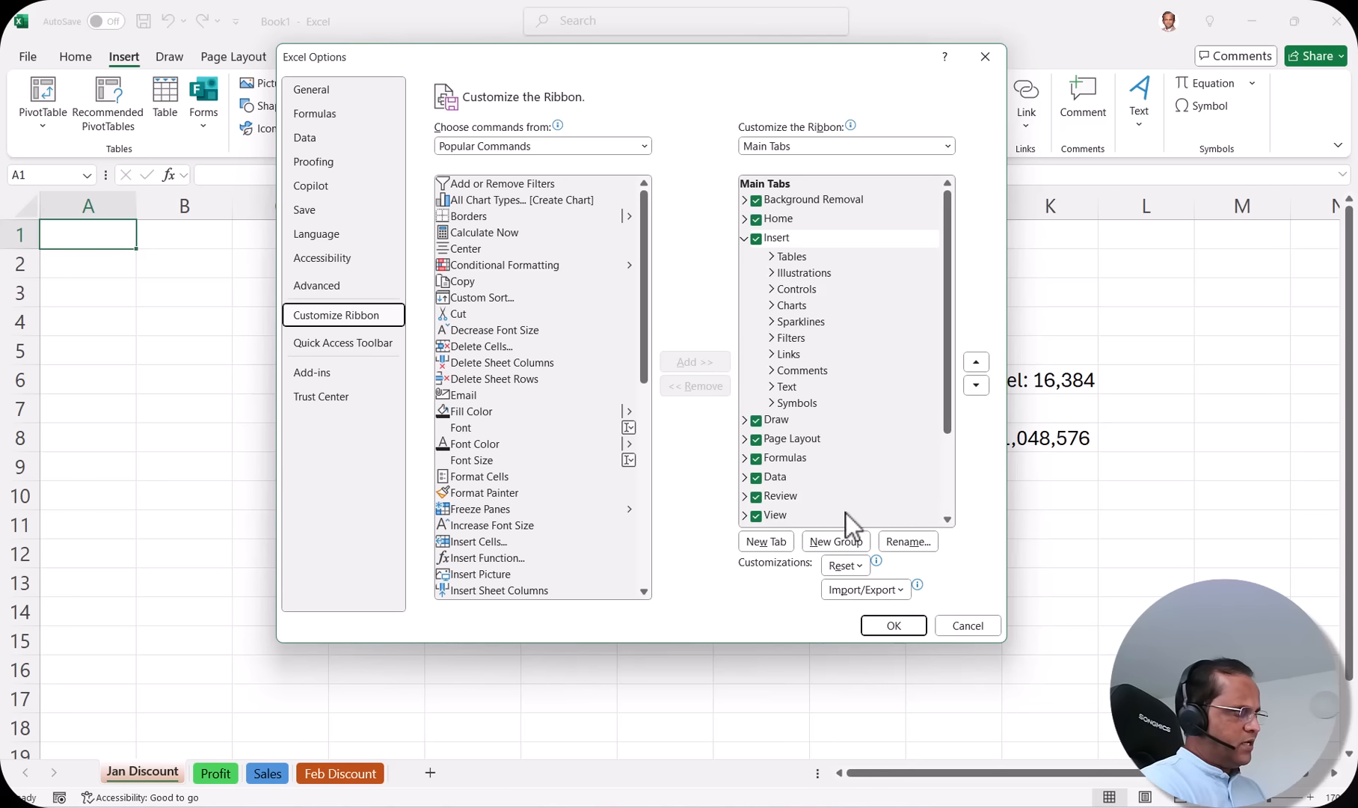
pyautogui.click(768, 547)
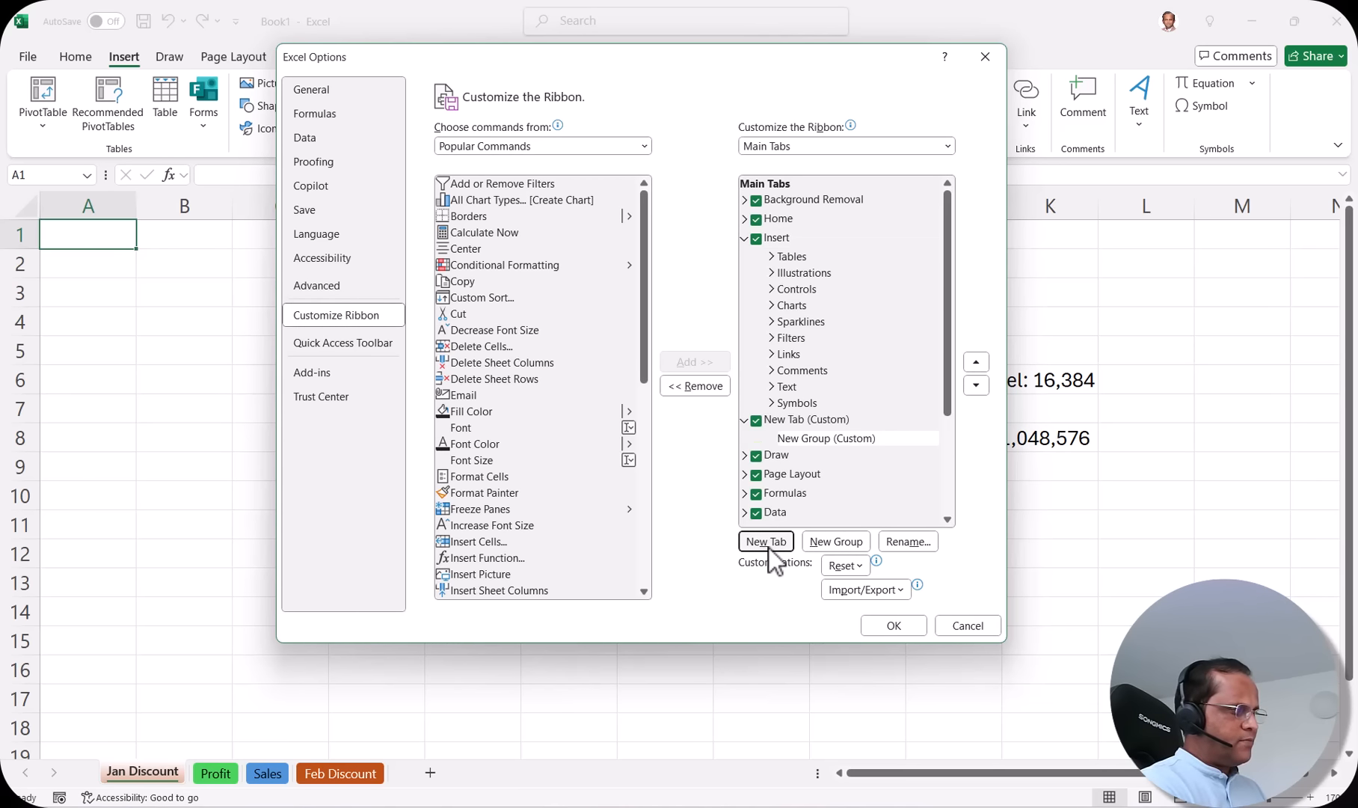
pyautogui.click(815, 420)
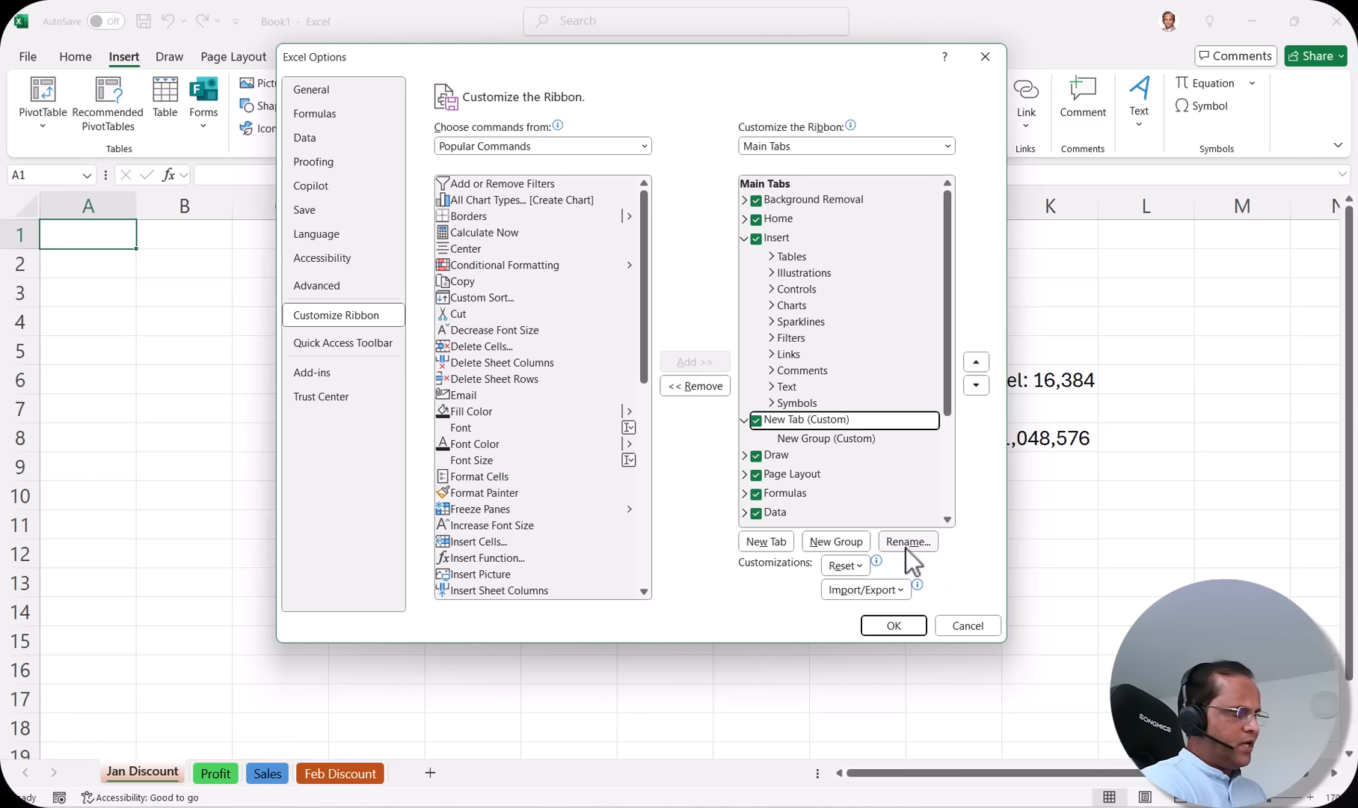
# Step: Name the custom ribbon tab 'Most Important Icons', then move the Options window aside and back
pyautogui.click(927, 542)
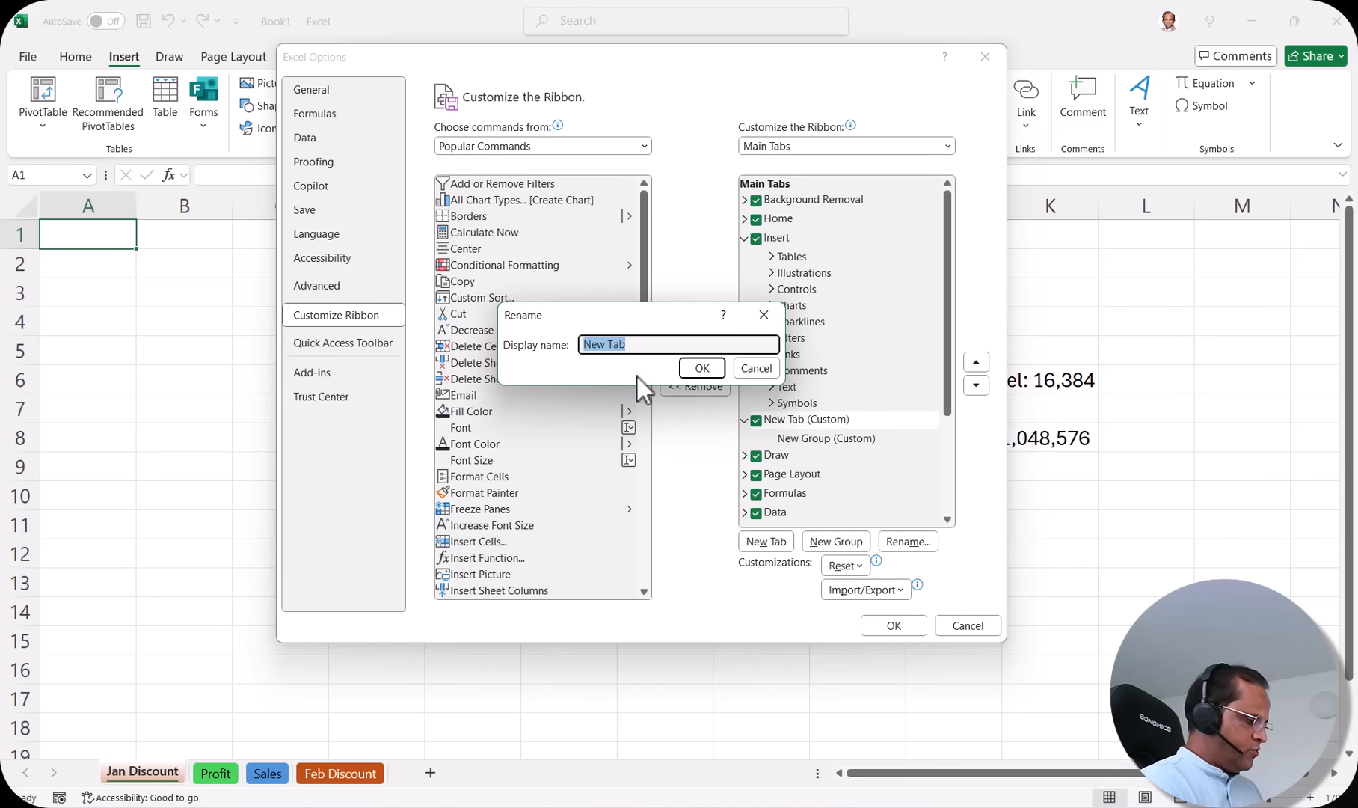
pyautogui.write('Most')
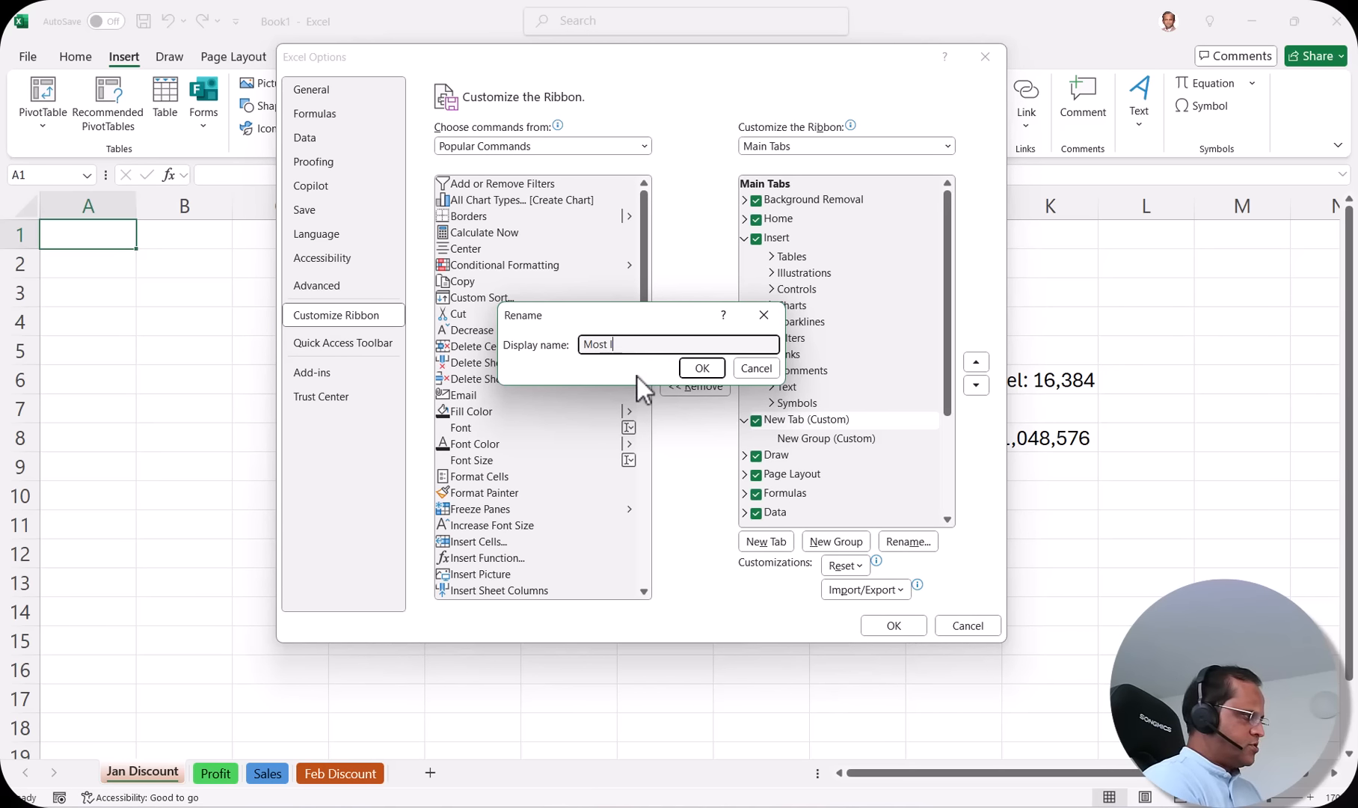
pyautogui.write(' Important Icons')
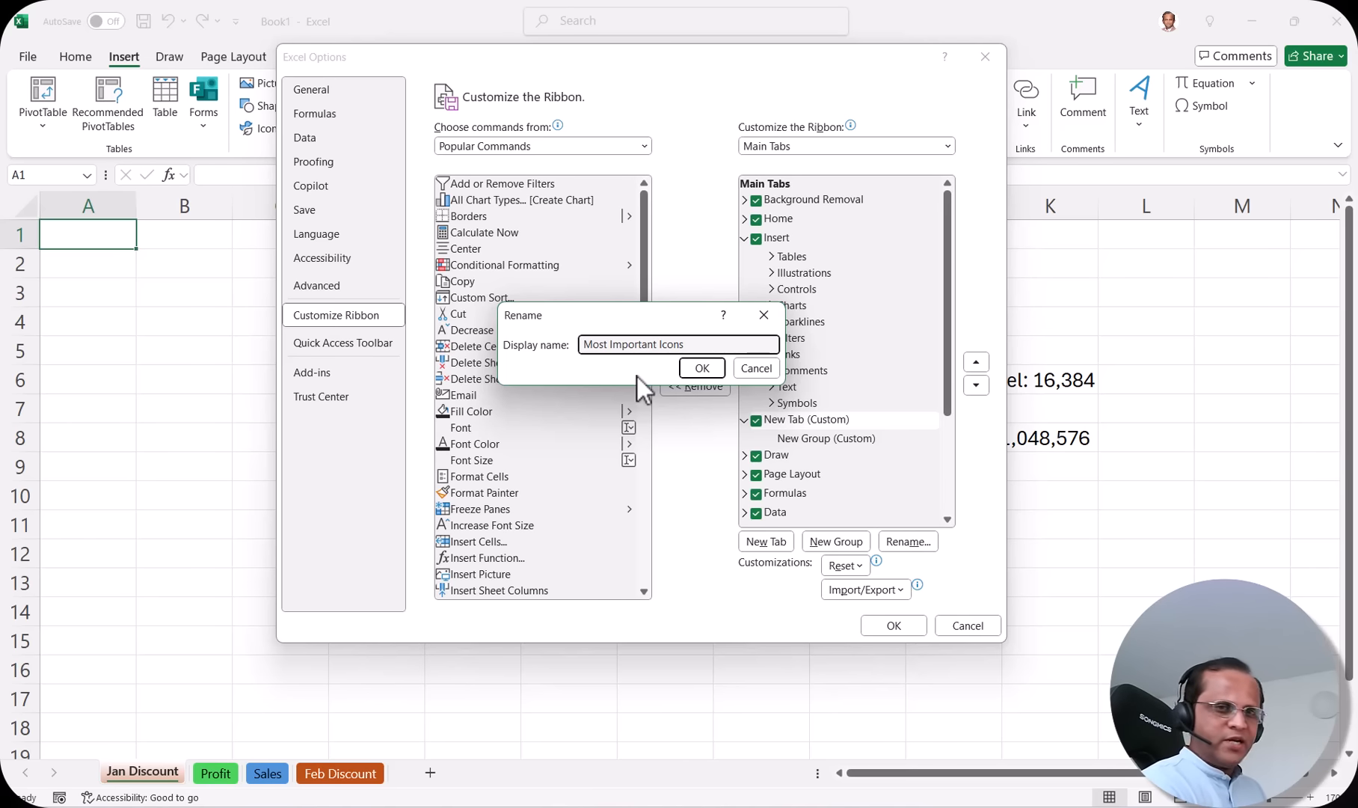
pyautogui.click(701, 369)
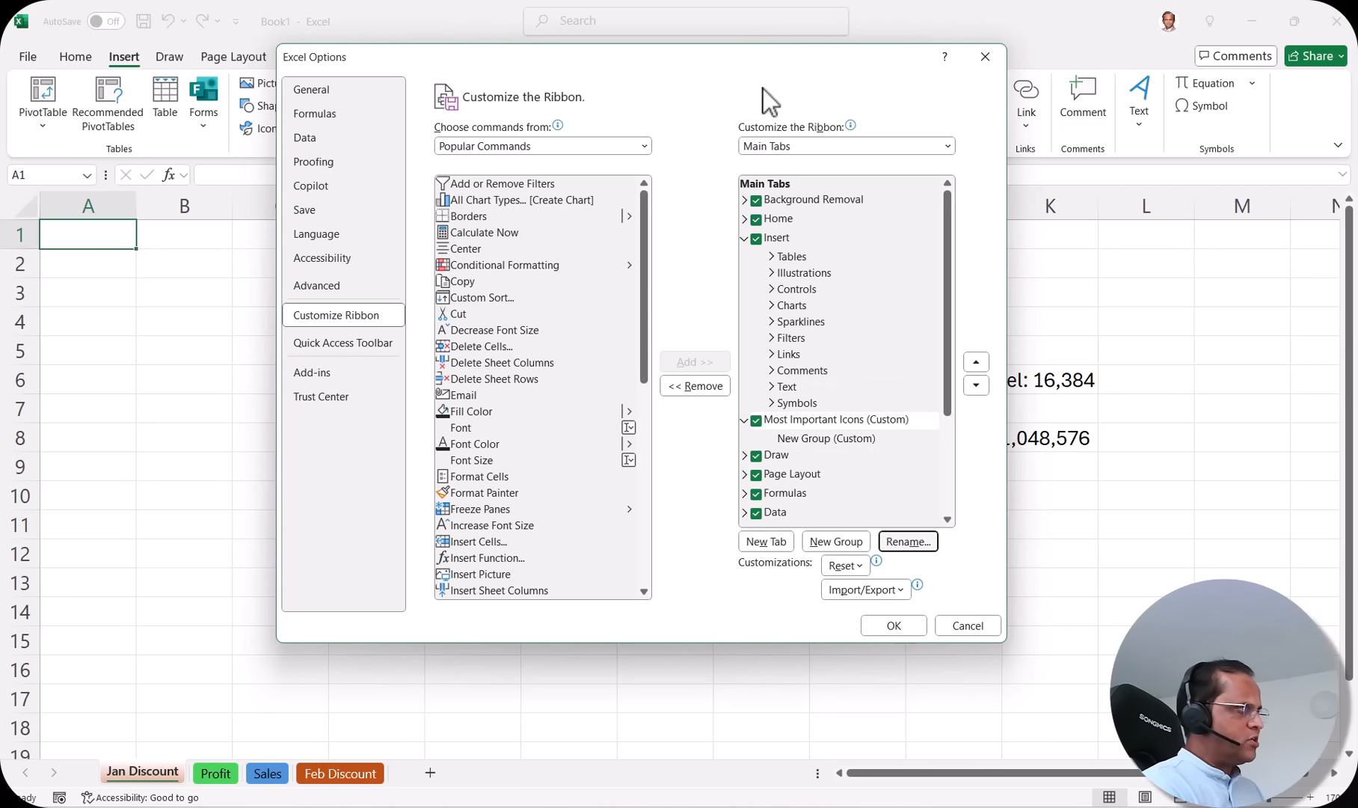
pyautogui.moveTo(713, 66); pyautogui.dragTo(966, 69)
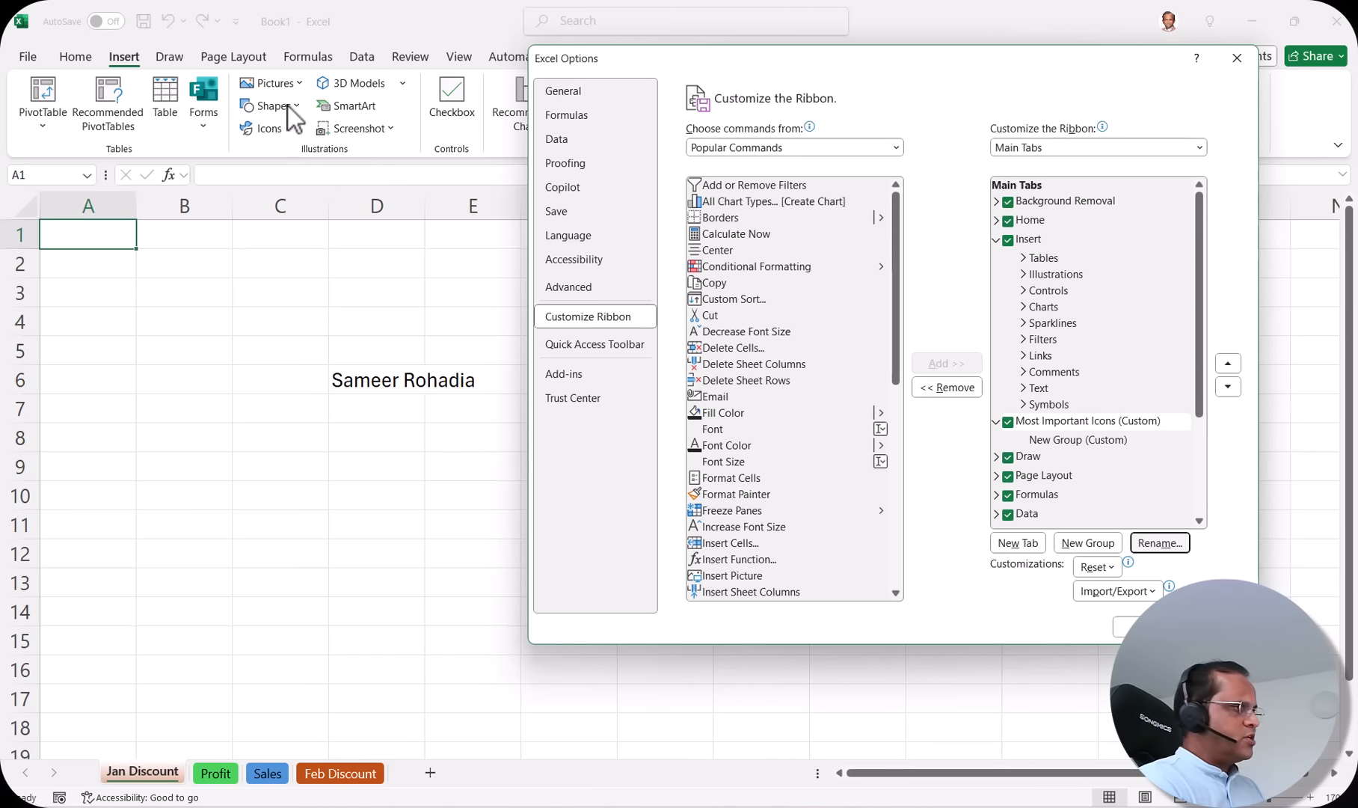
pyautogui.moveTo(883, 71); pyautogui.dragTo(529, 68)
# Step: Rename New Group (Custom) under Most Important Icons to 'Formatting'
pyautogui.click(682, 438)
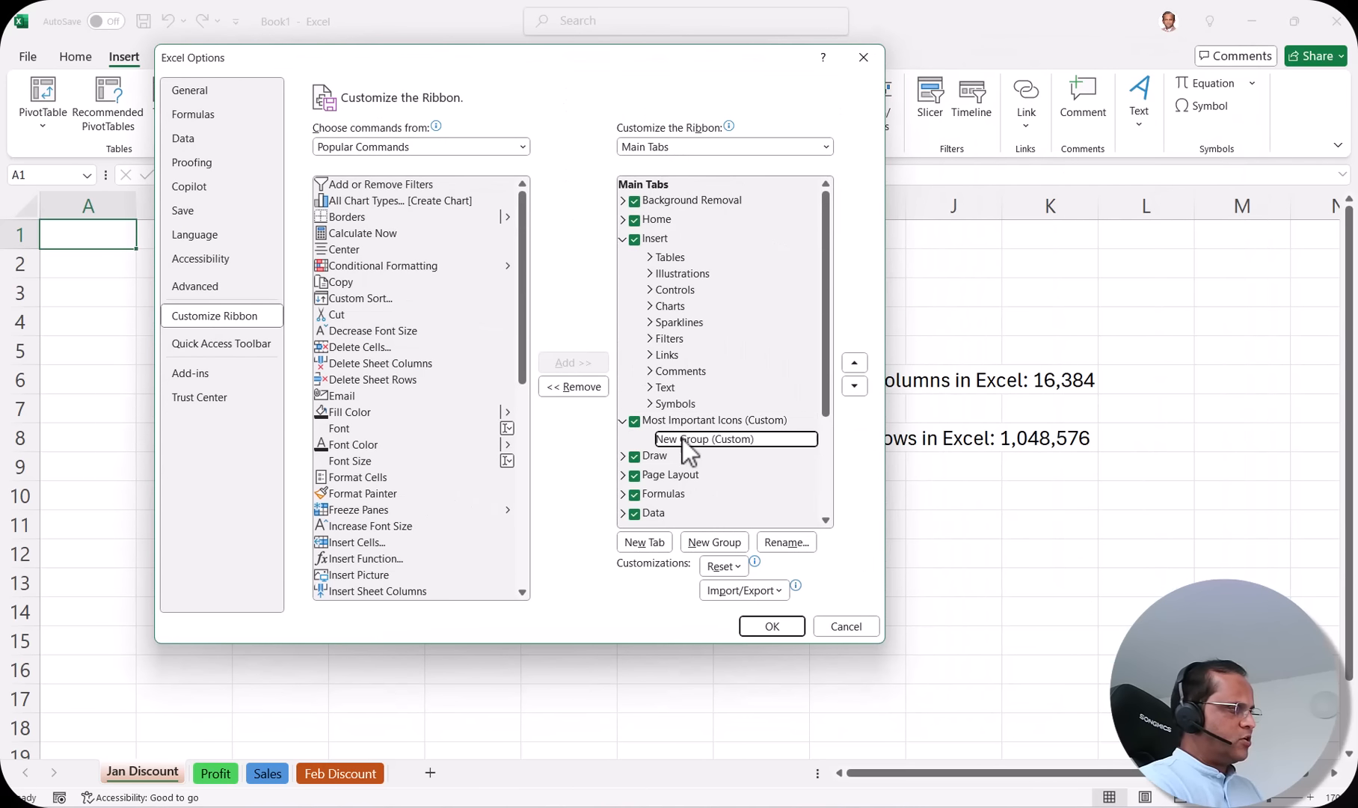
pyautogui.click(787, 543)
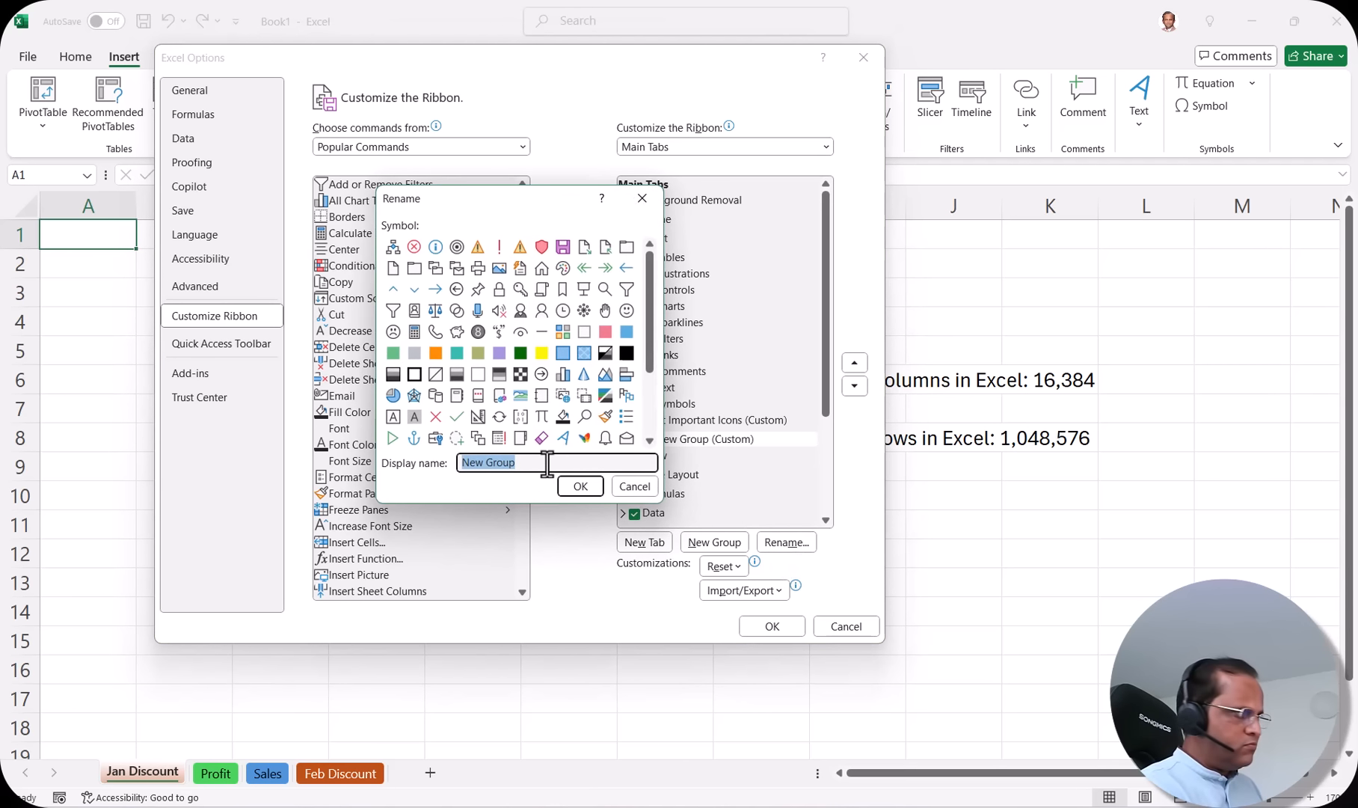
pyautogui.write('Formatting')
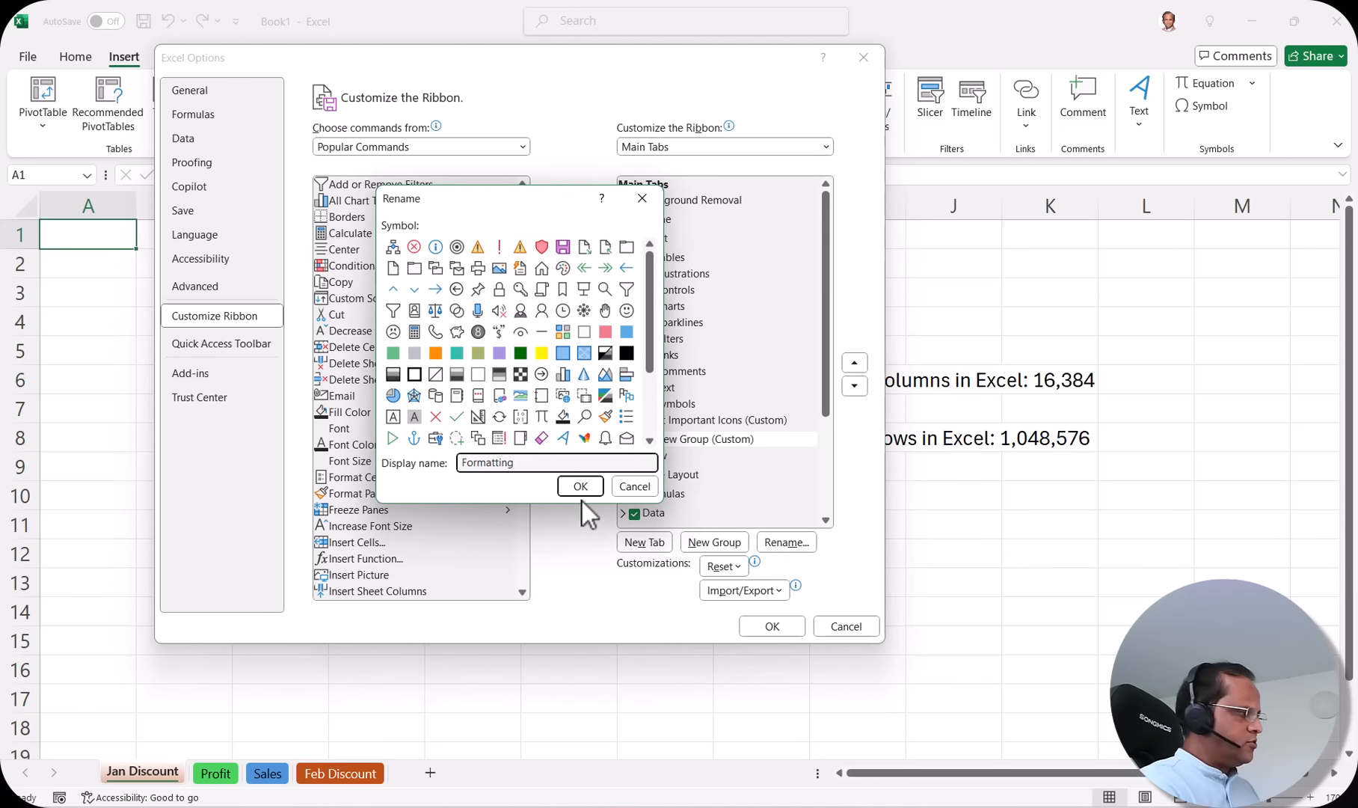
pyautogui.click(583, 488)
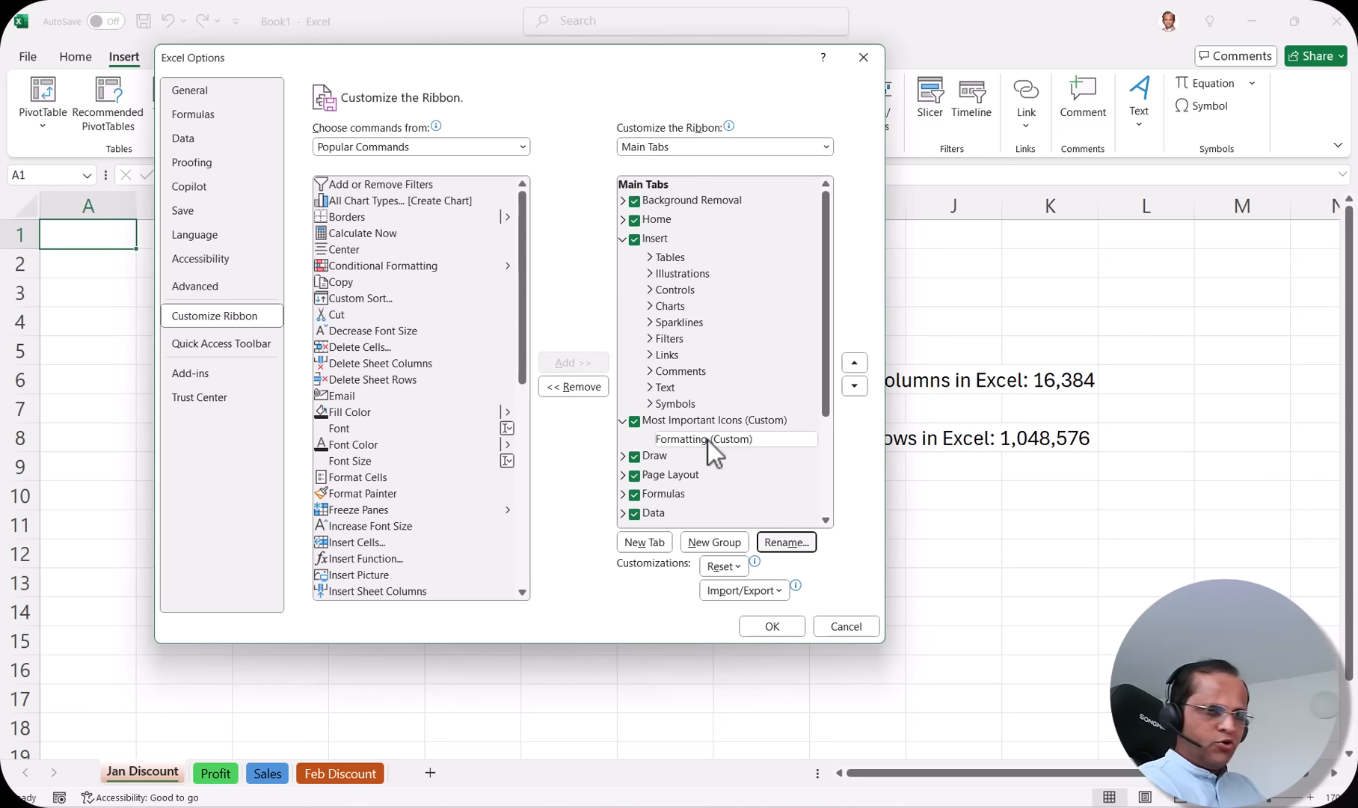
# Step: Add Format Painter to the custom Formatting group
pyautogui.click(699, 421)
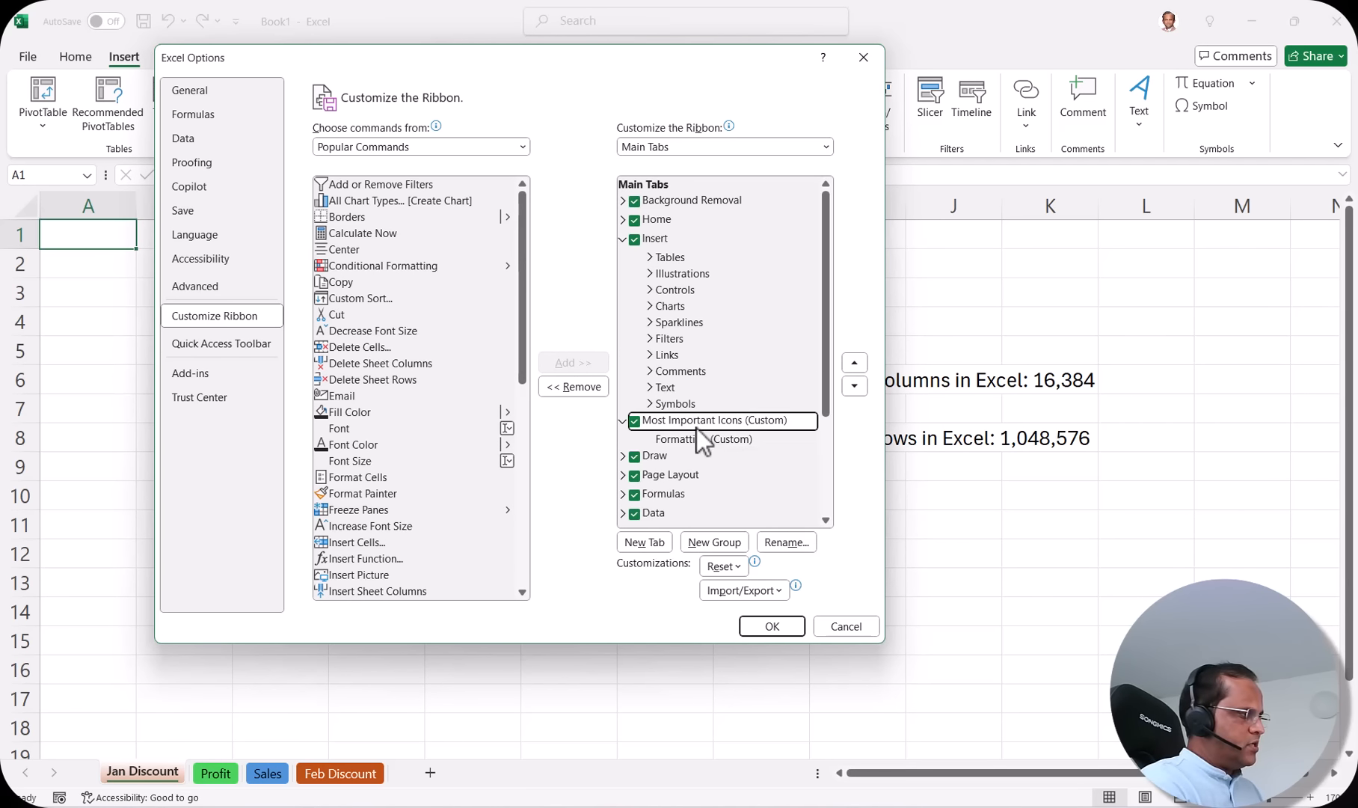
pyautogui.click(695, 440)
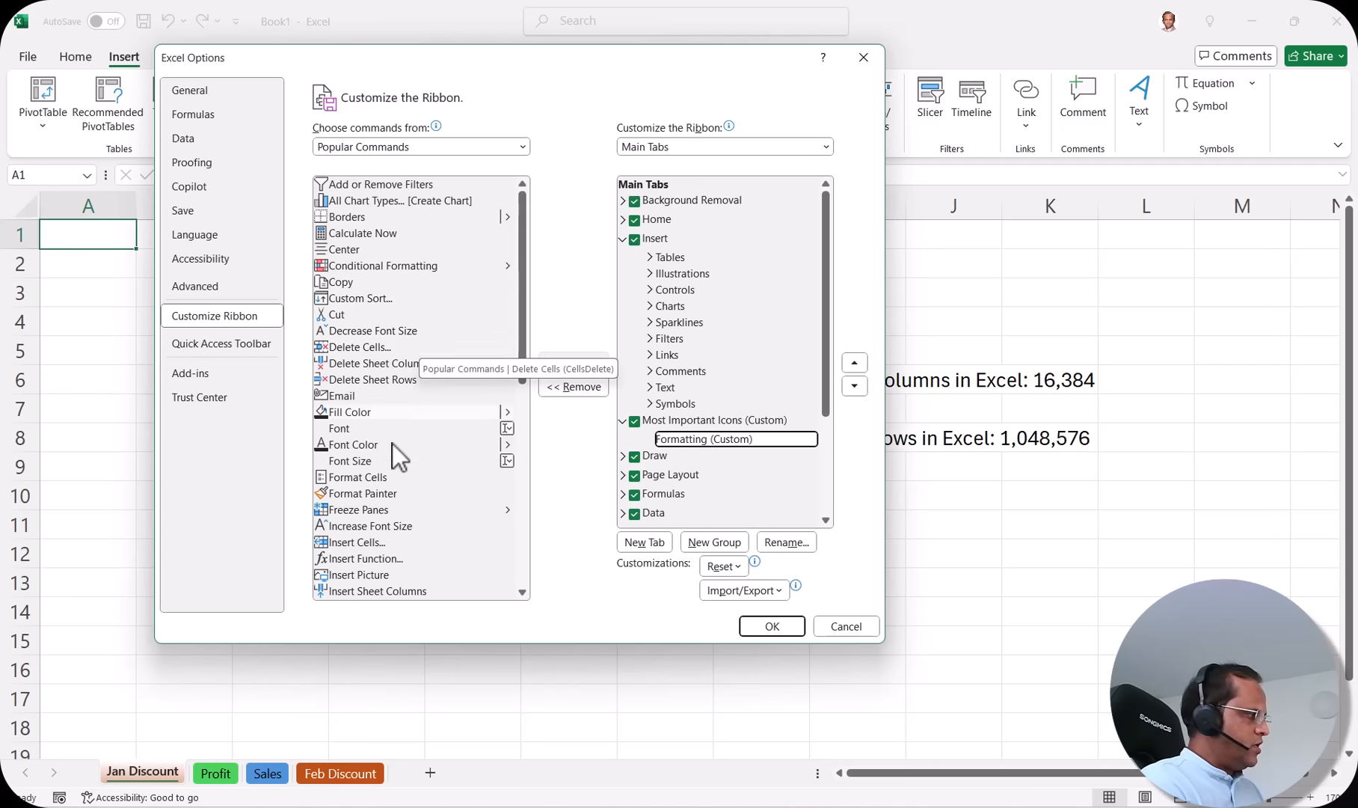
pyautogui.scroll(-3, 389, 472)
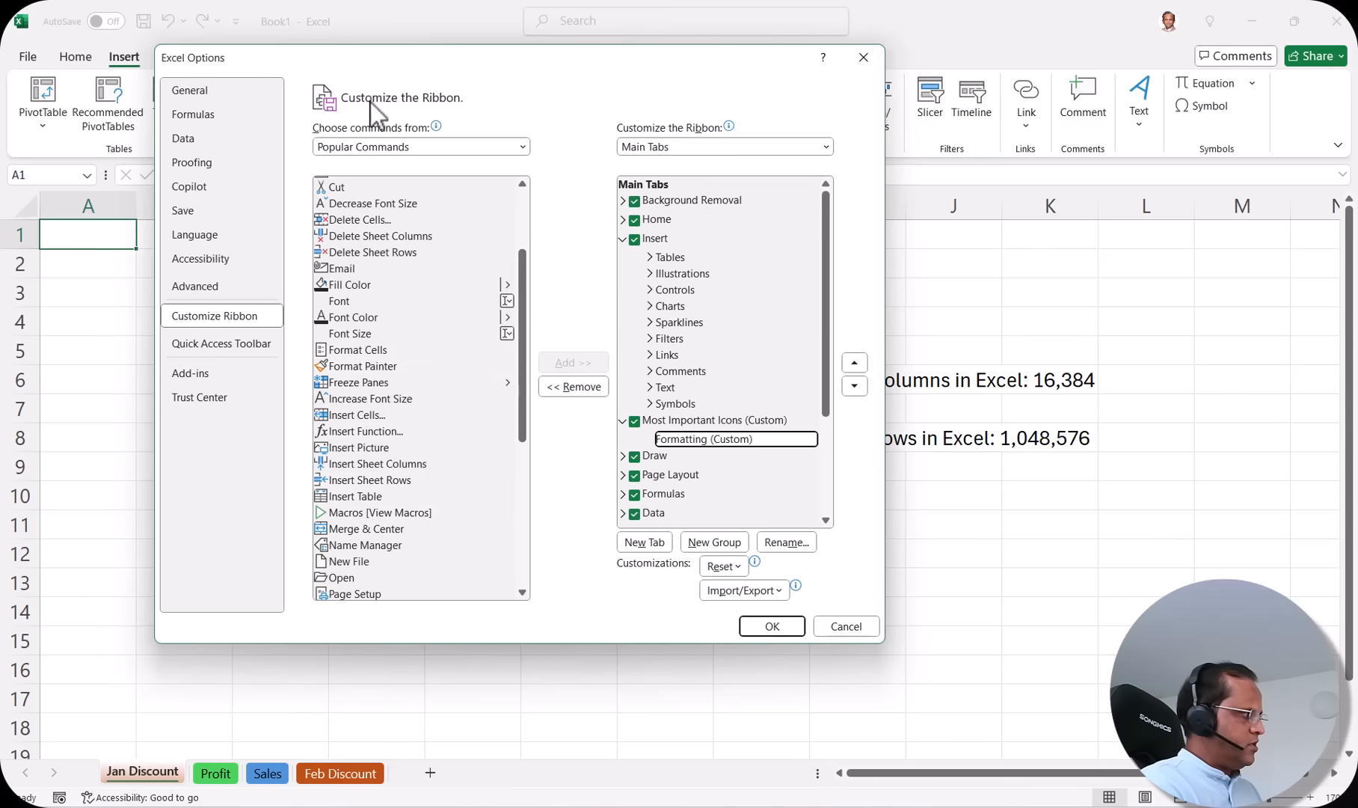
pyautogui.click(376, 368)
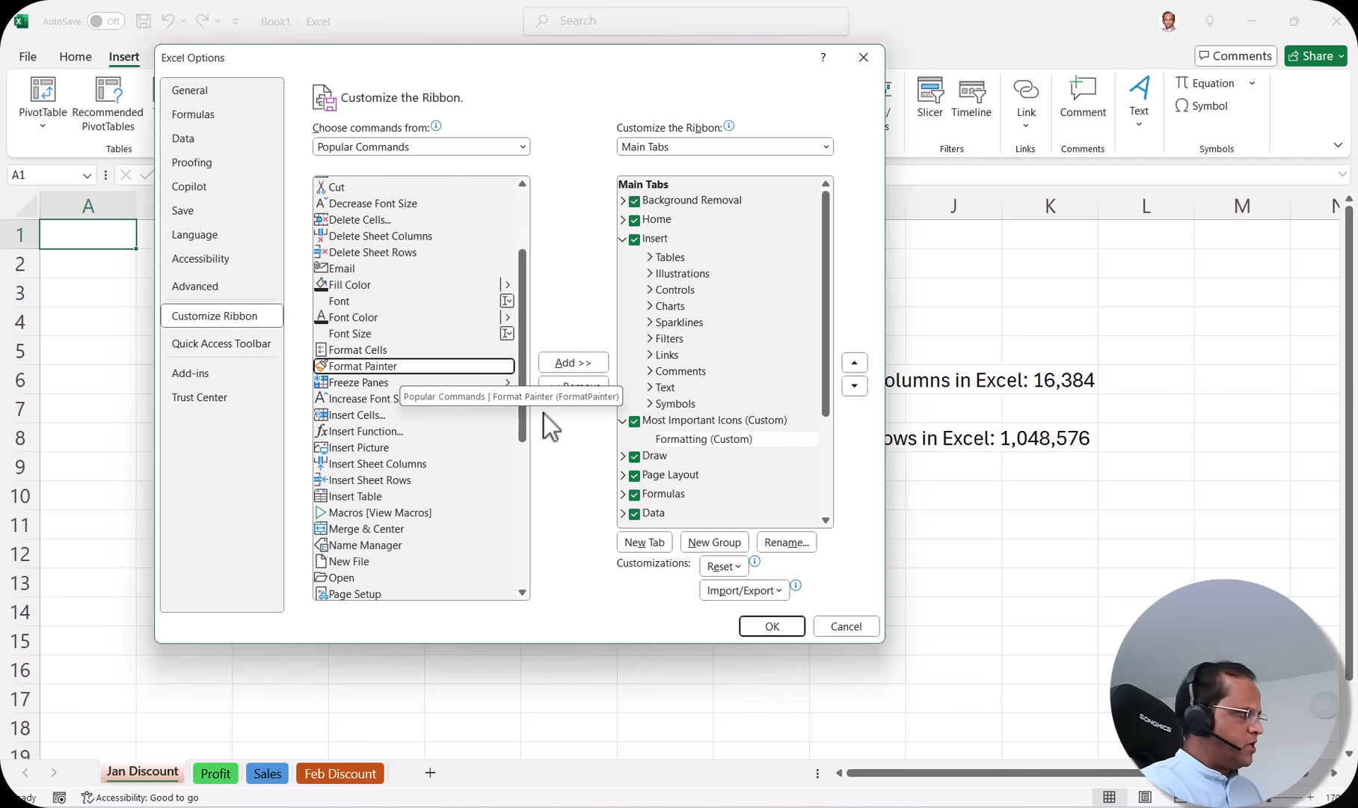
pyautogui.click(728, 437)
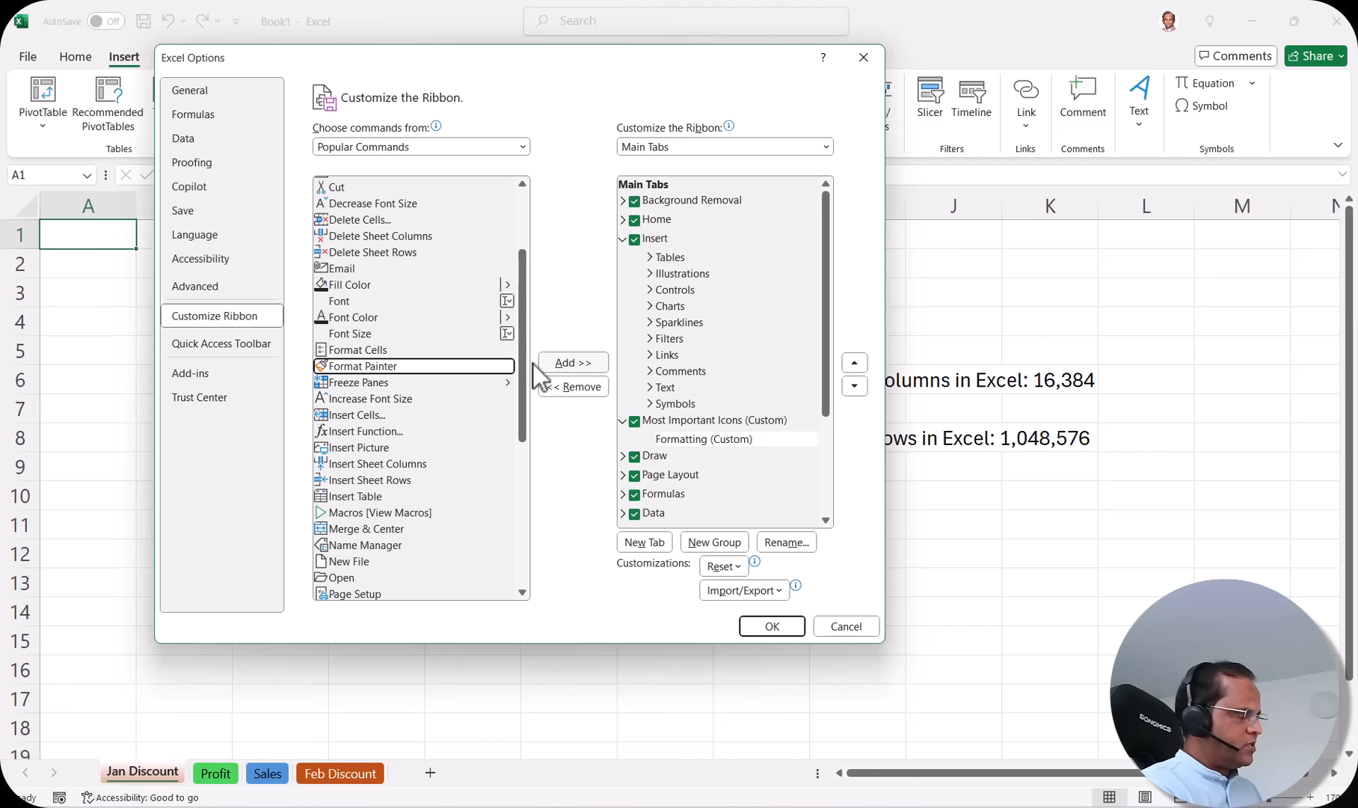
pyautogui.click(583, 363)
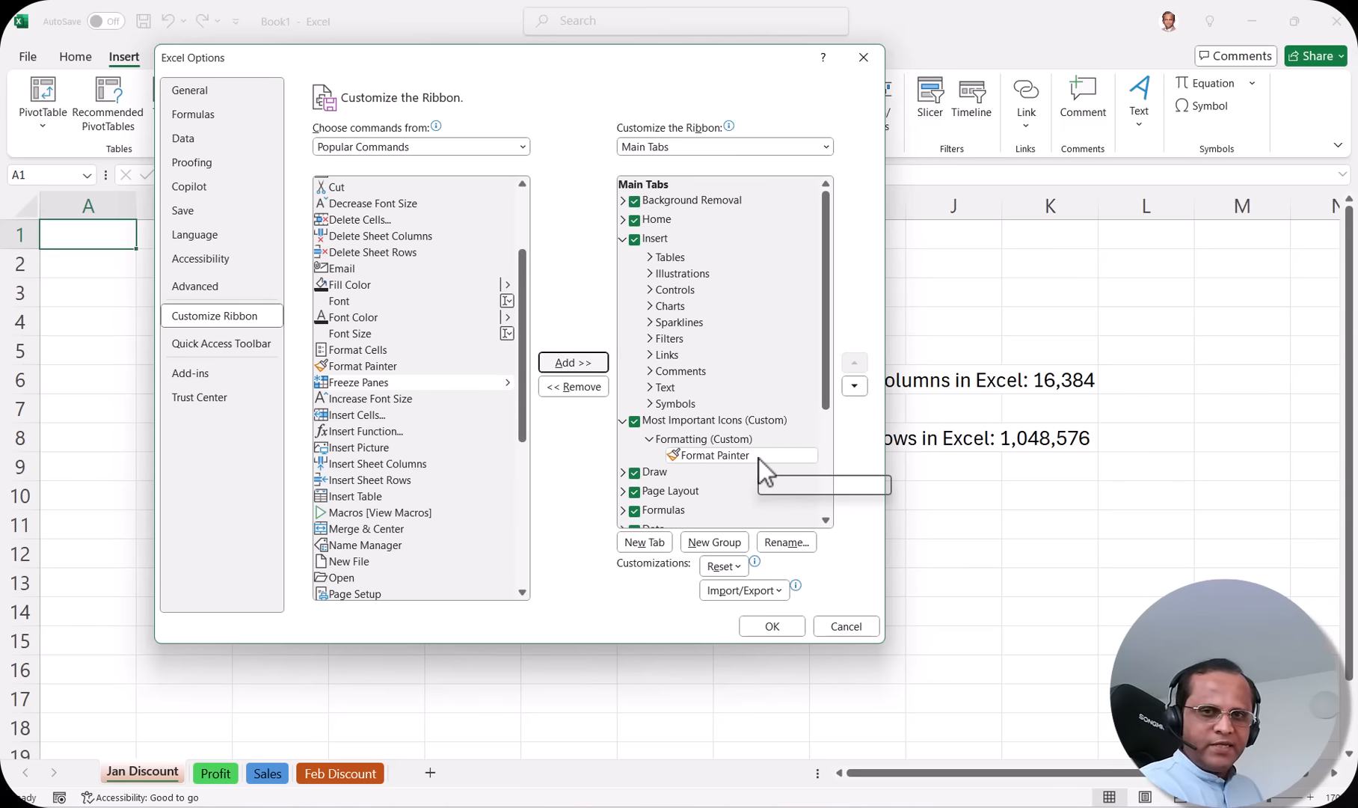
# Step: Add Increase Font Size and Fill Color to the Formatting group
pyautogui.scroll(-3, 364, 492)
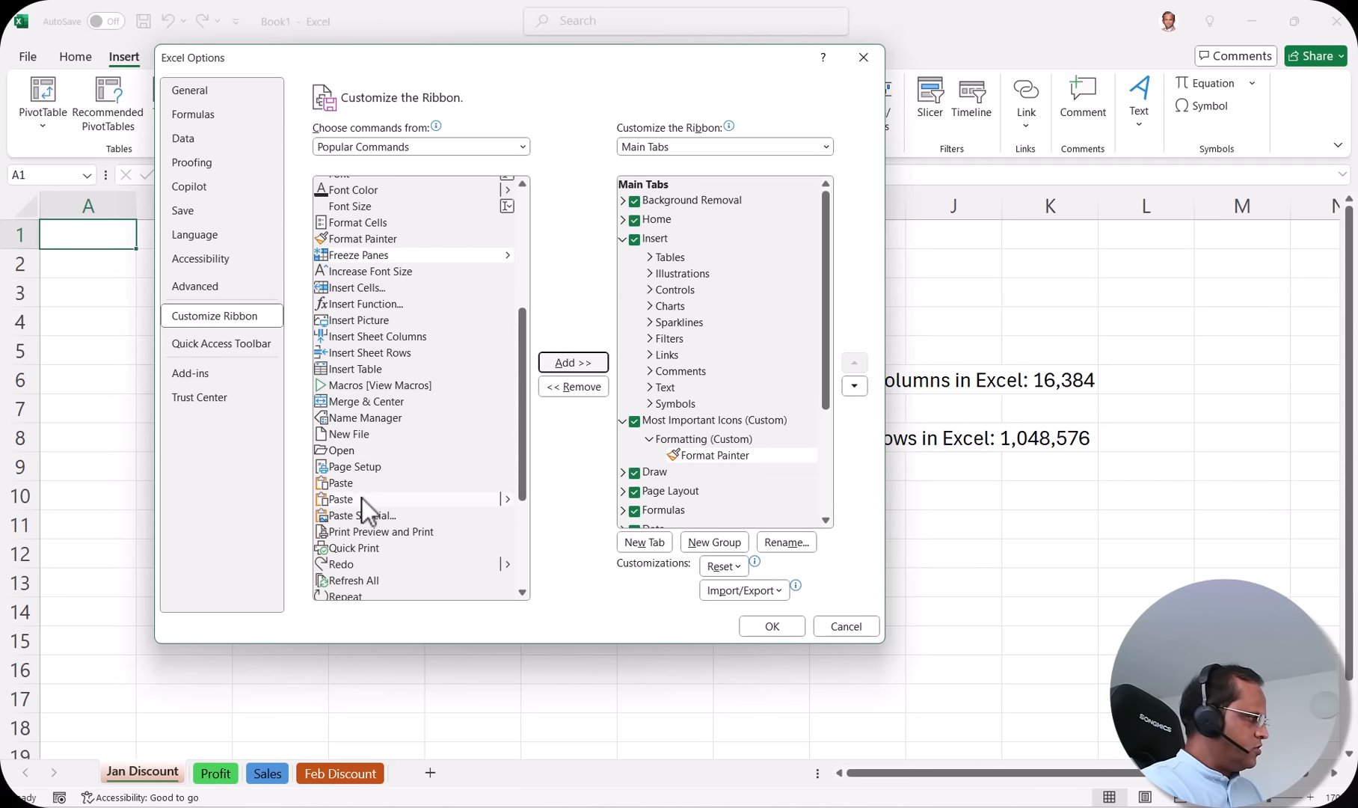
pyautogui.click(385, 272)
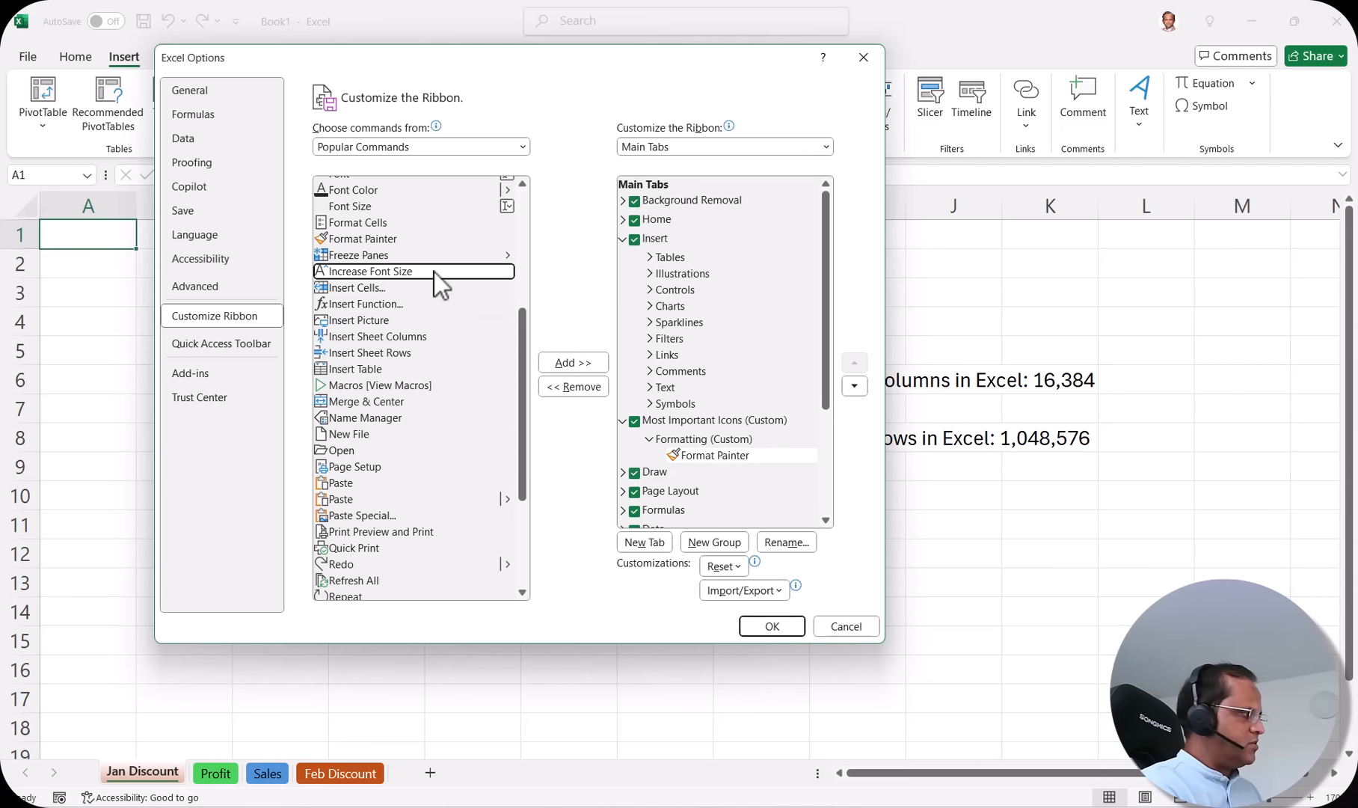
pyautogui.click(573, 363)
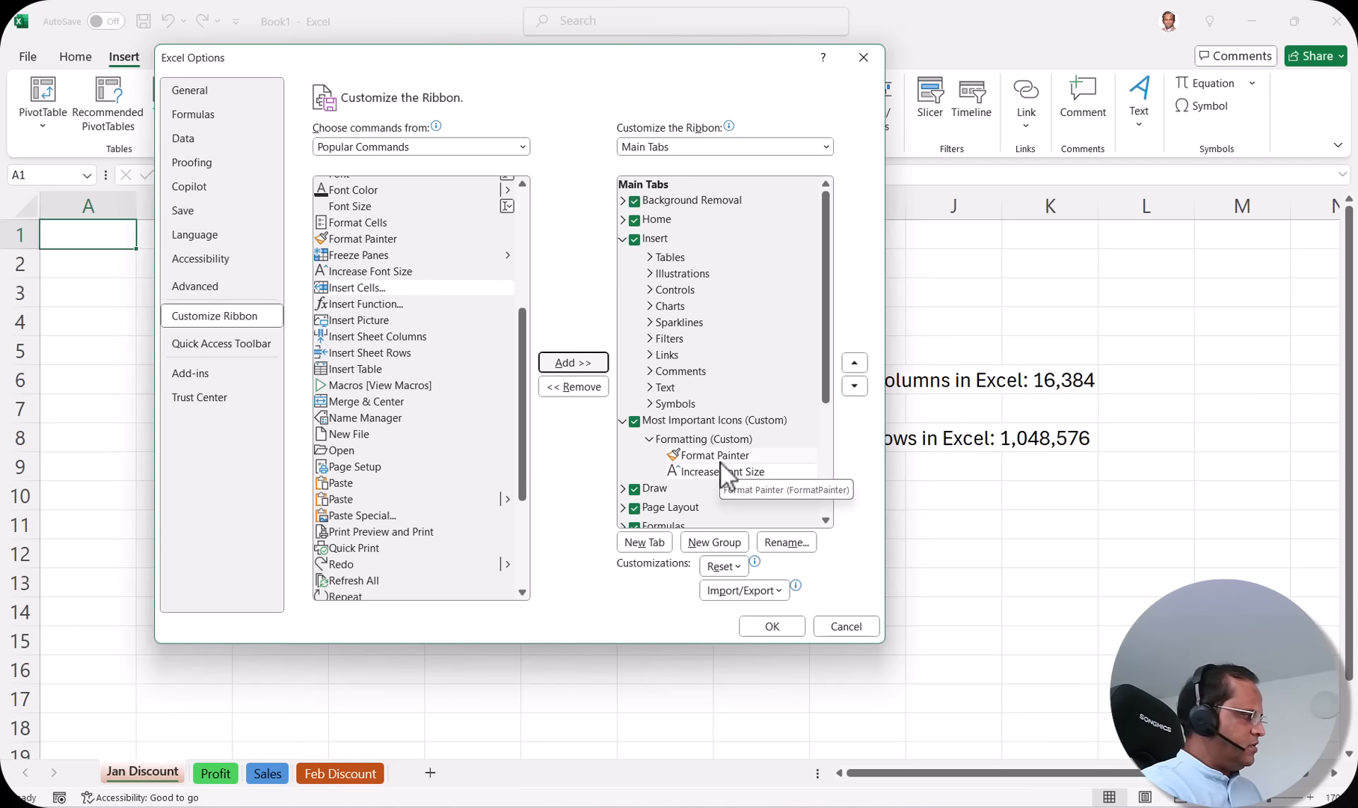
pyautogui.scroll(-4, 432, 519)
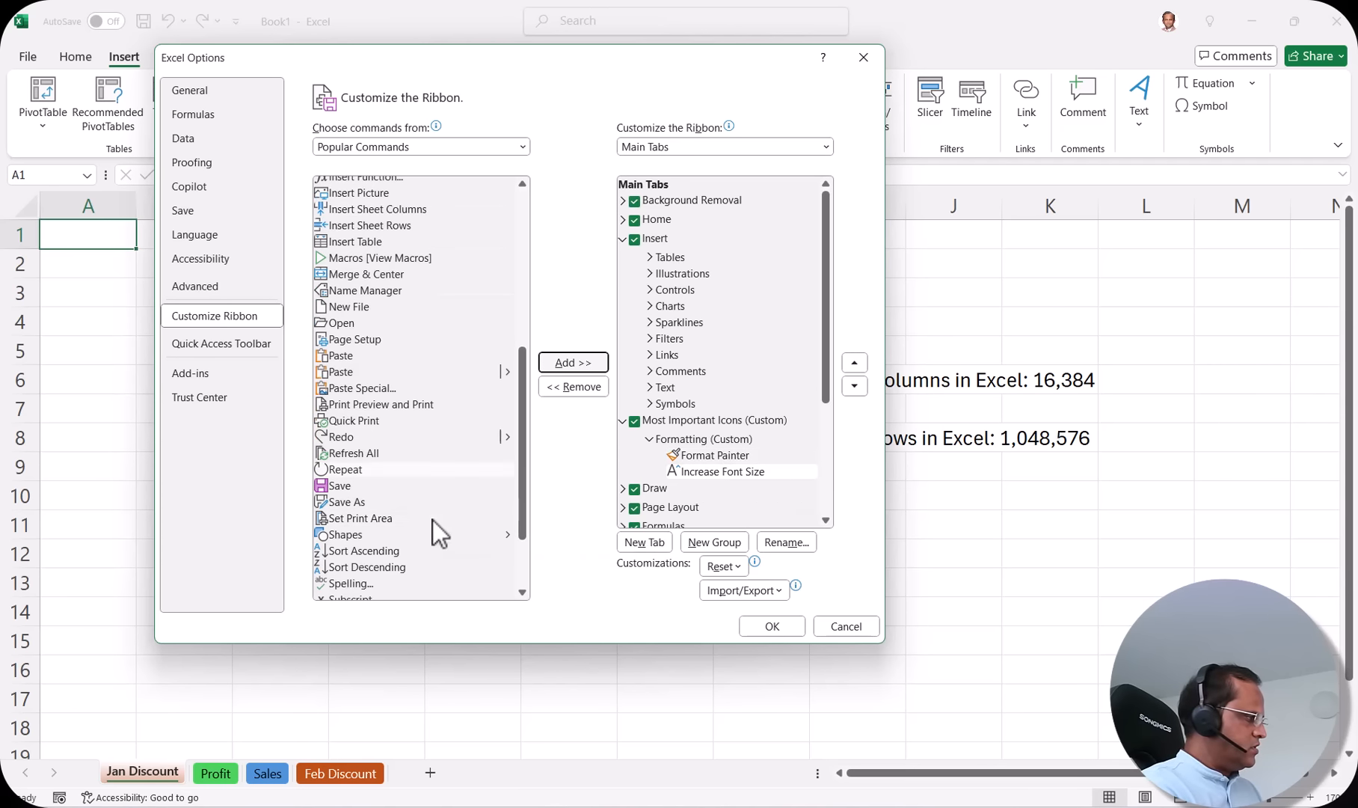
pyautogui.scroll(8, 432, 520)
pyautogui.click(370, 371)
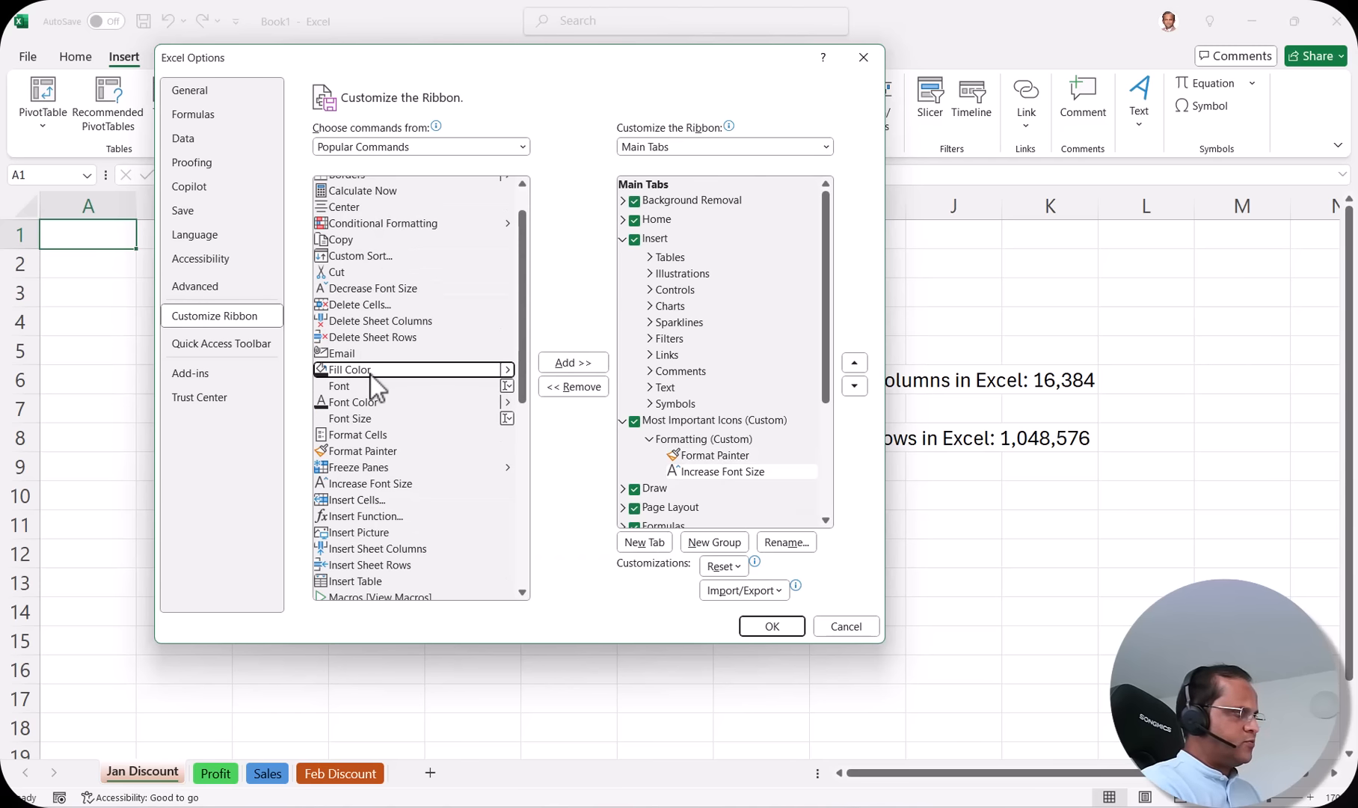
pyautogui.click(580, 368)
# Step: Add Font Color, completing the Formatting group under Most Important Icons
pyautogui.click(363, 404)
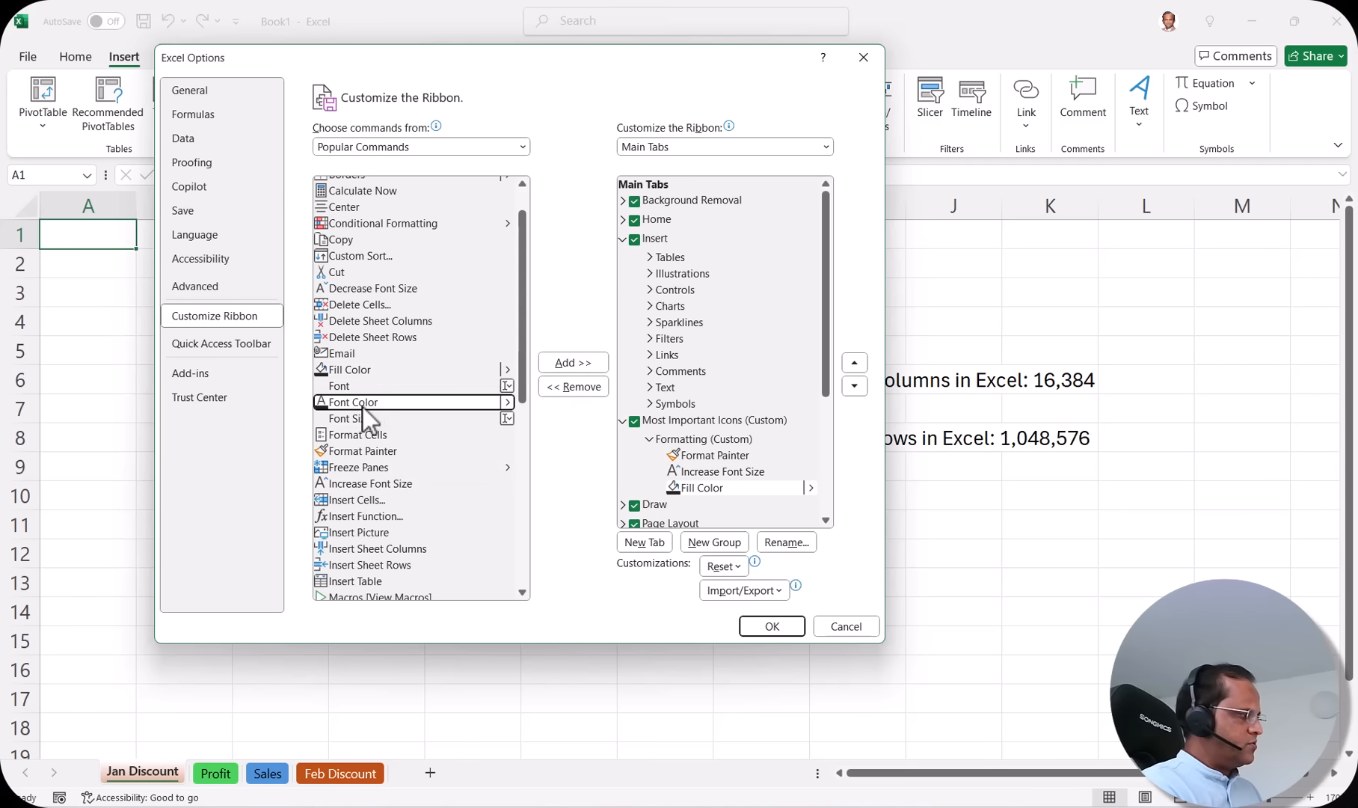
pyautogui.click(581, 367)
pyautogui.scroll(-3, 716, 378)
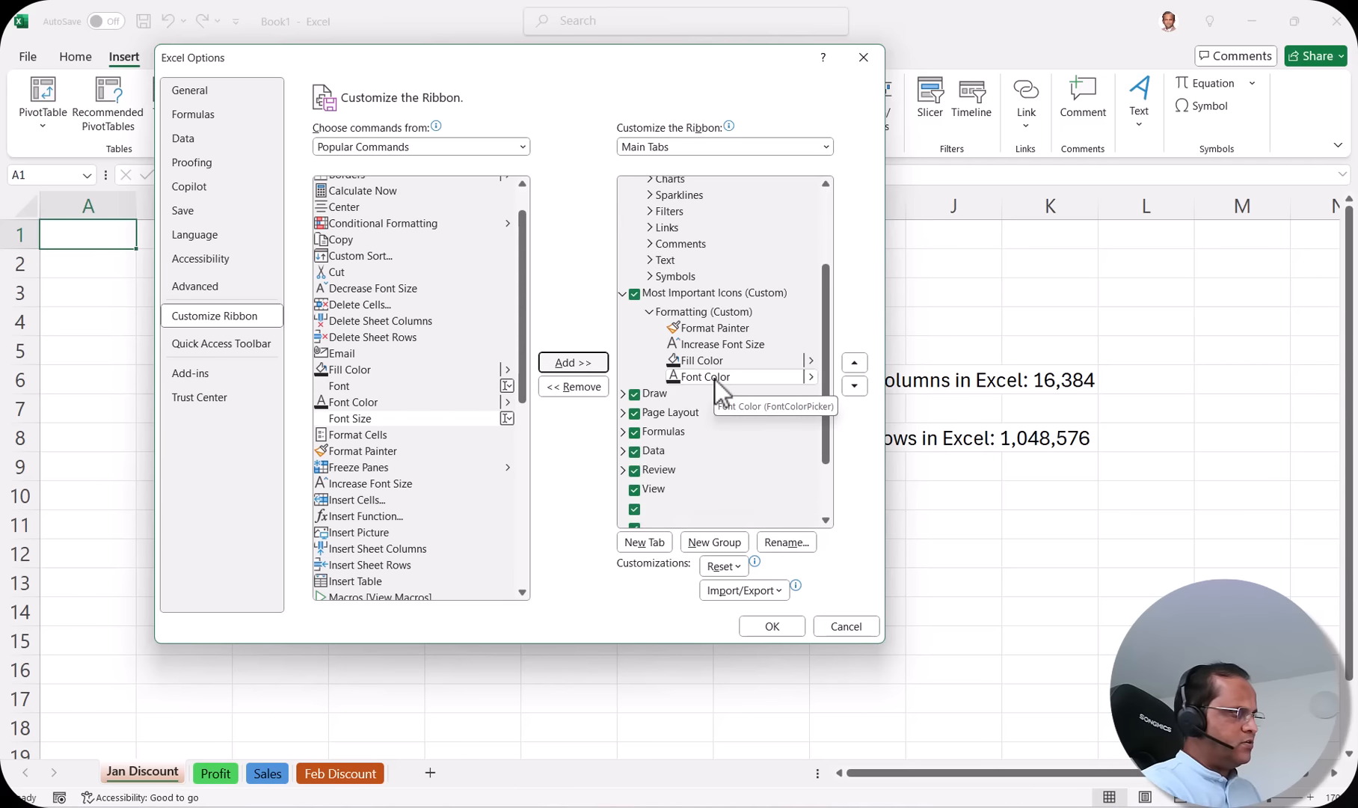
pyautogui.click(707, 318)
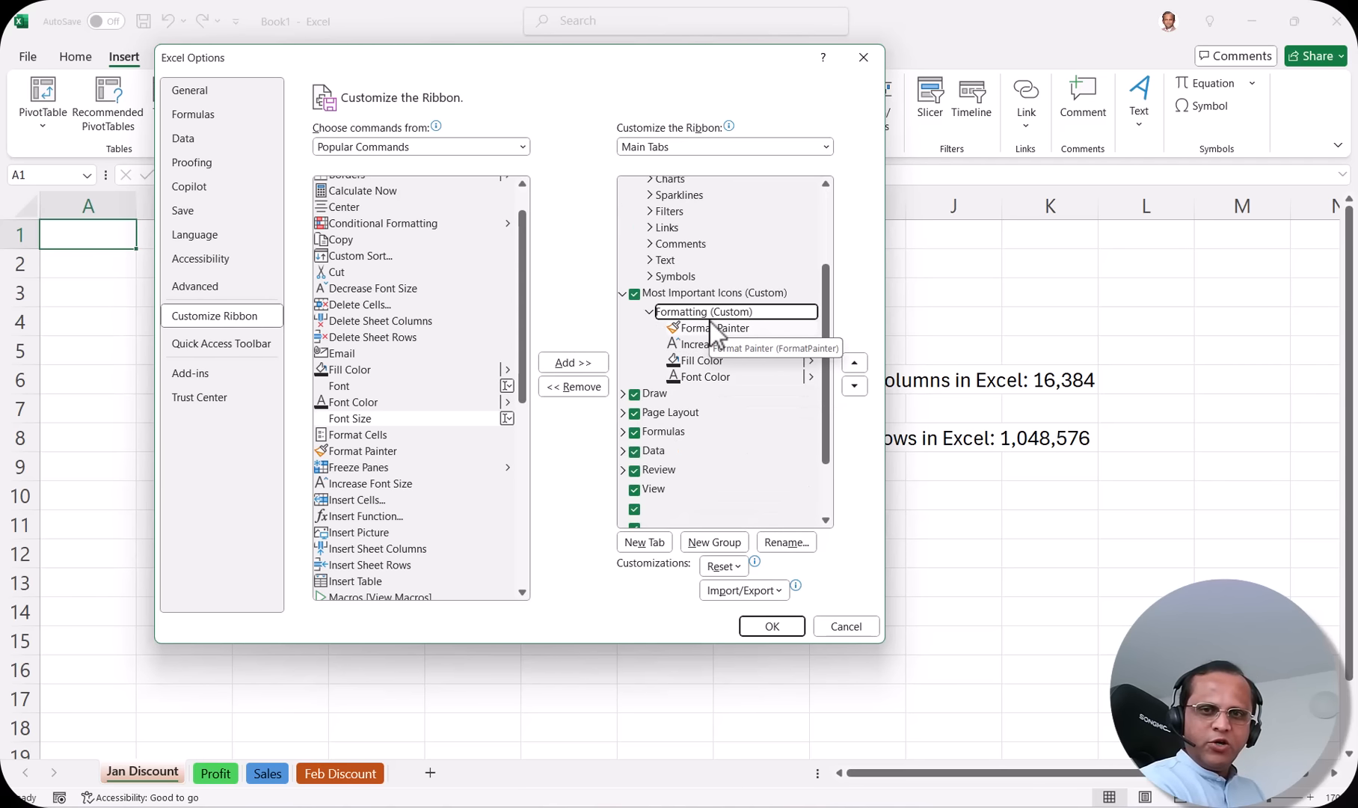
pyautogui.click(710, 294)
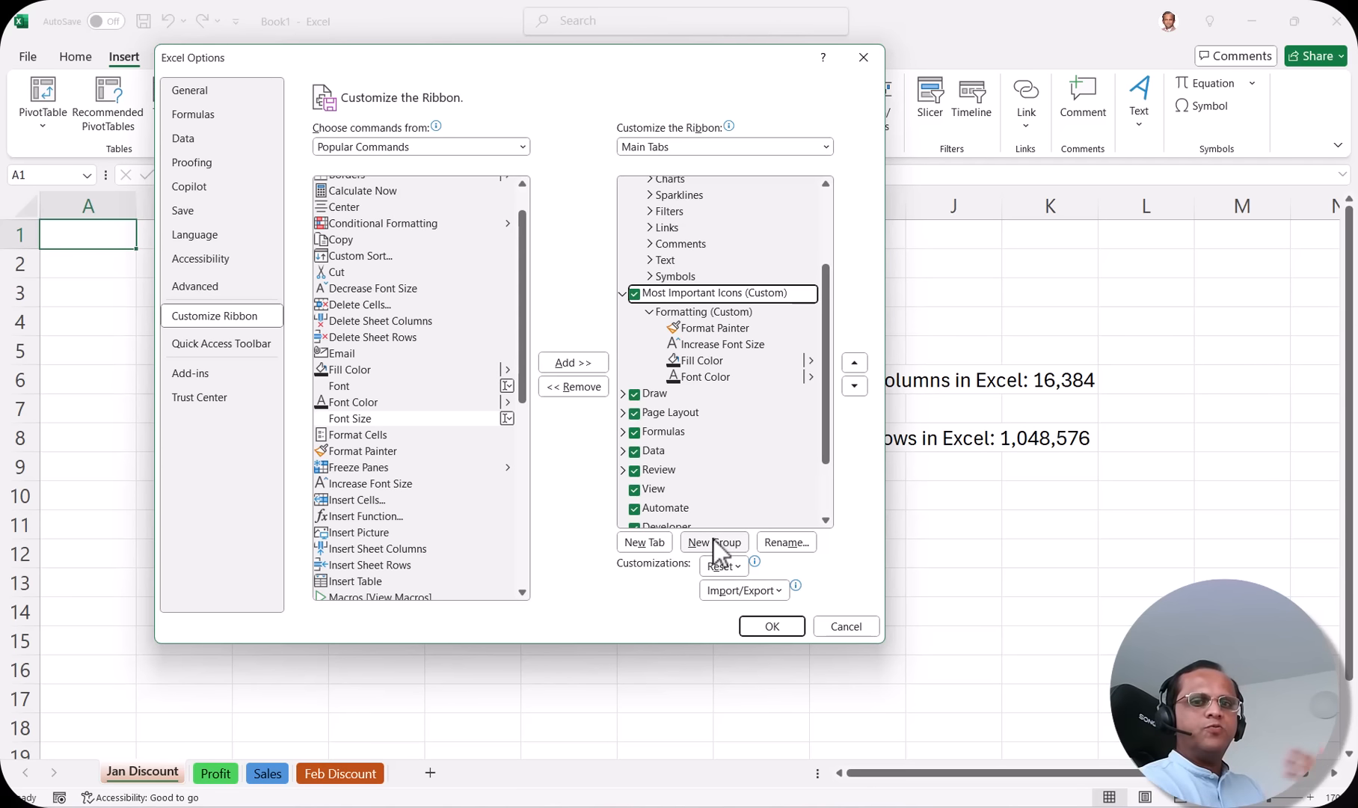
# Step: Move the Options window down to view the ribbon, then back up
pyautogui.moveTo(602, 60); pyautogui.dragTo(752, 404)
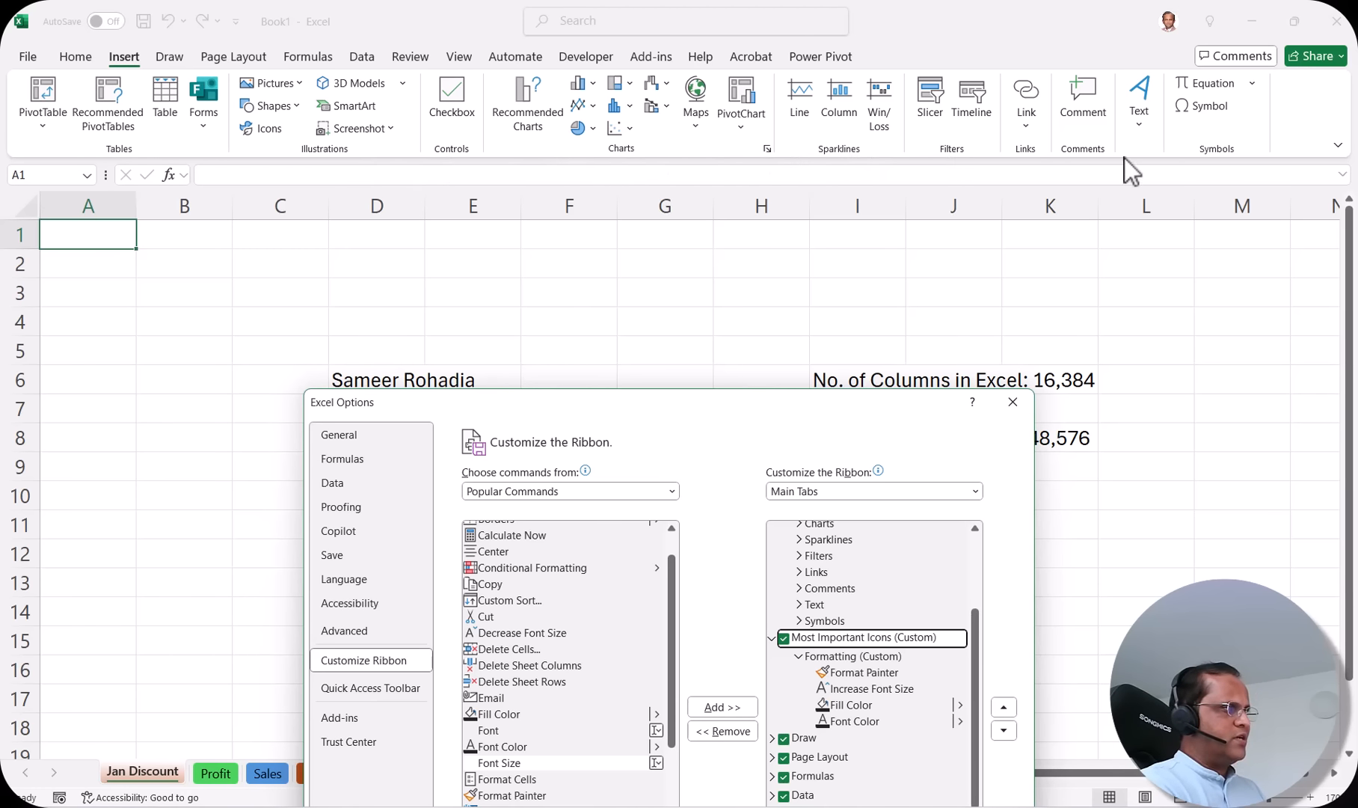
pyautogui.moveTo(860, 395); pyautogui.dragTo(884, 19)
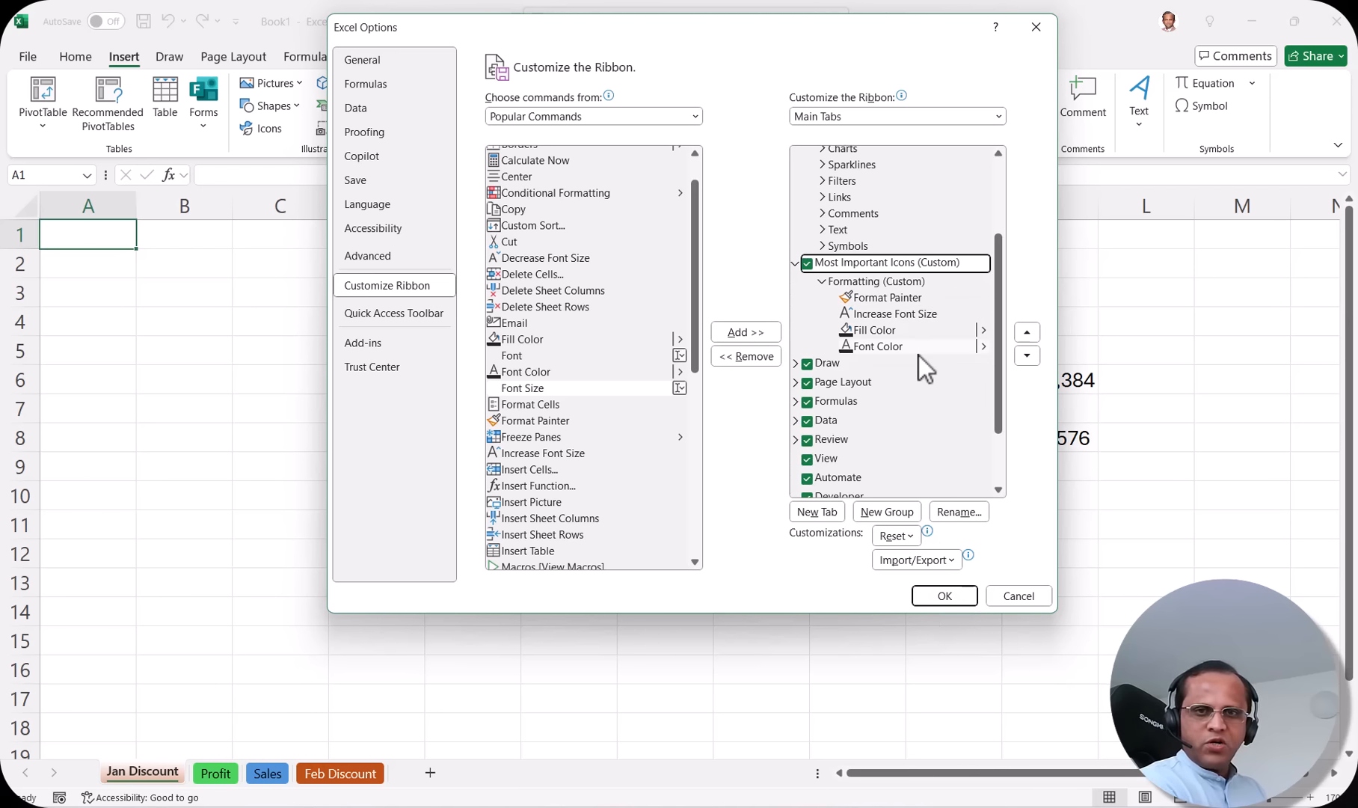
# Step: Save the ribbon changes and view the Most Important Icons tab's Formatting commands
pyautogui.click(952, 596)
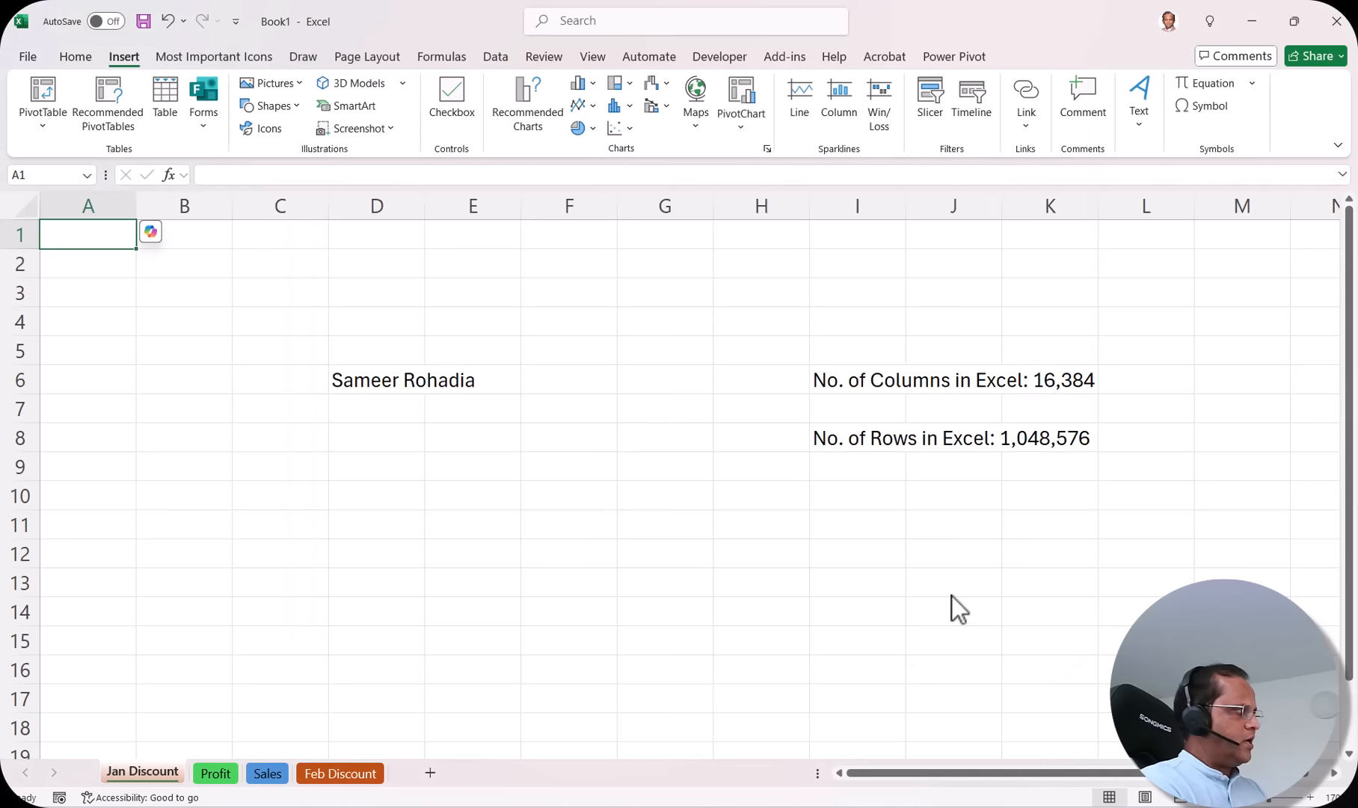
pyautogui.click(210, 59)
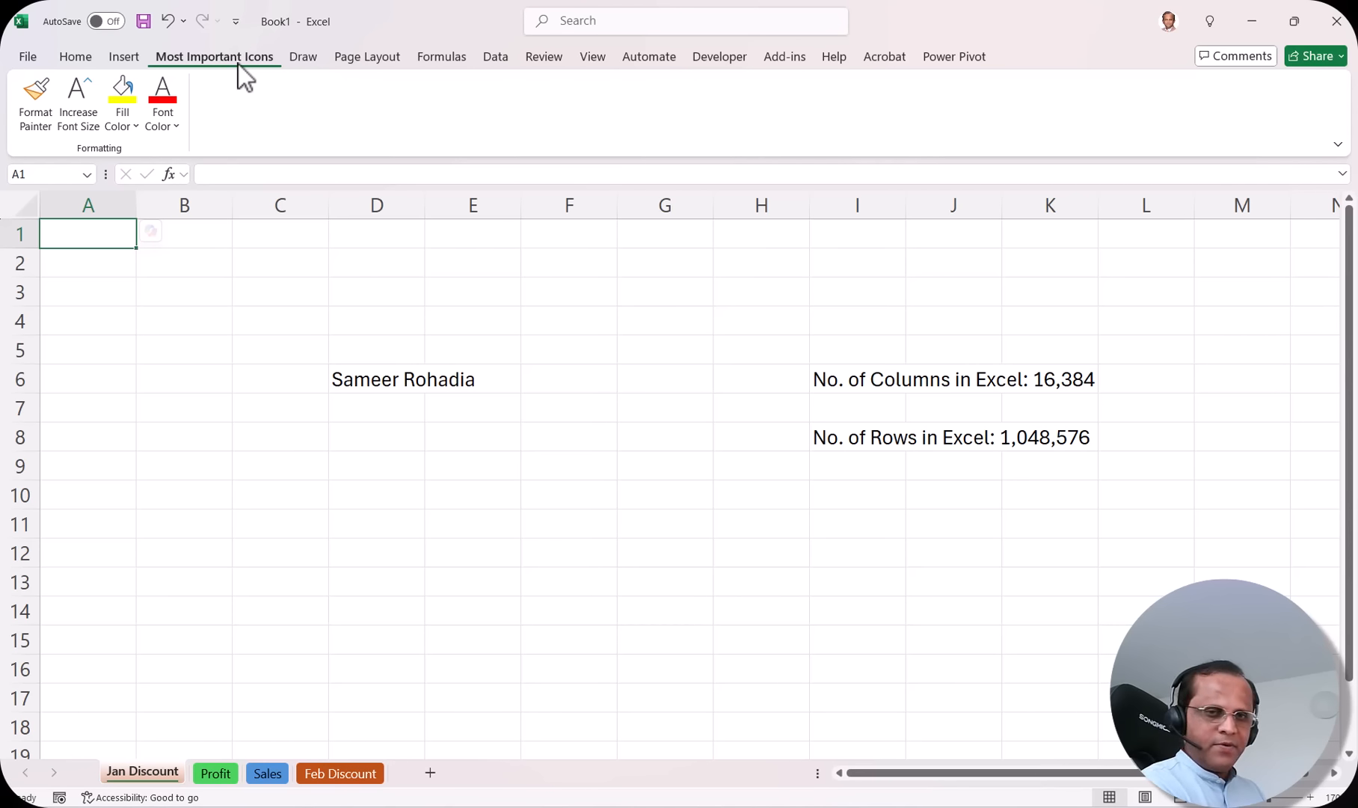
pyautogui.click(27, 57)
# Step: In Options' Customize Ribbon list, remove the Most Important Icons custom tab
pyautogui.click(52, 774)
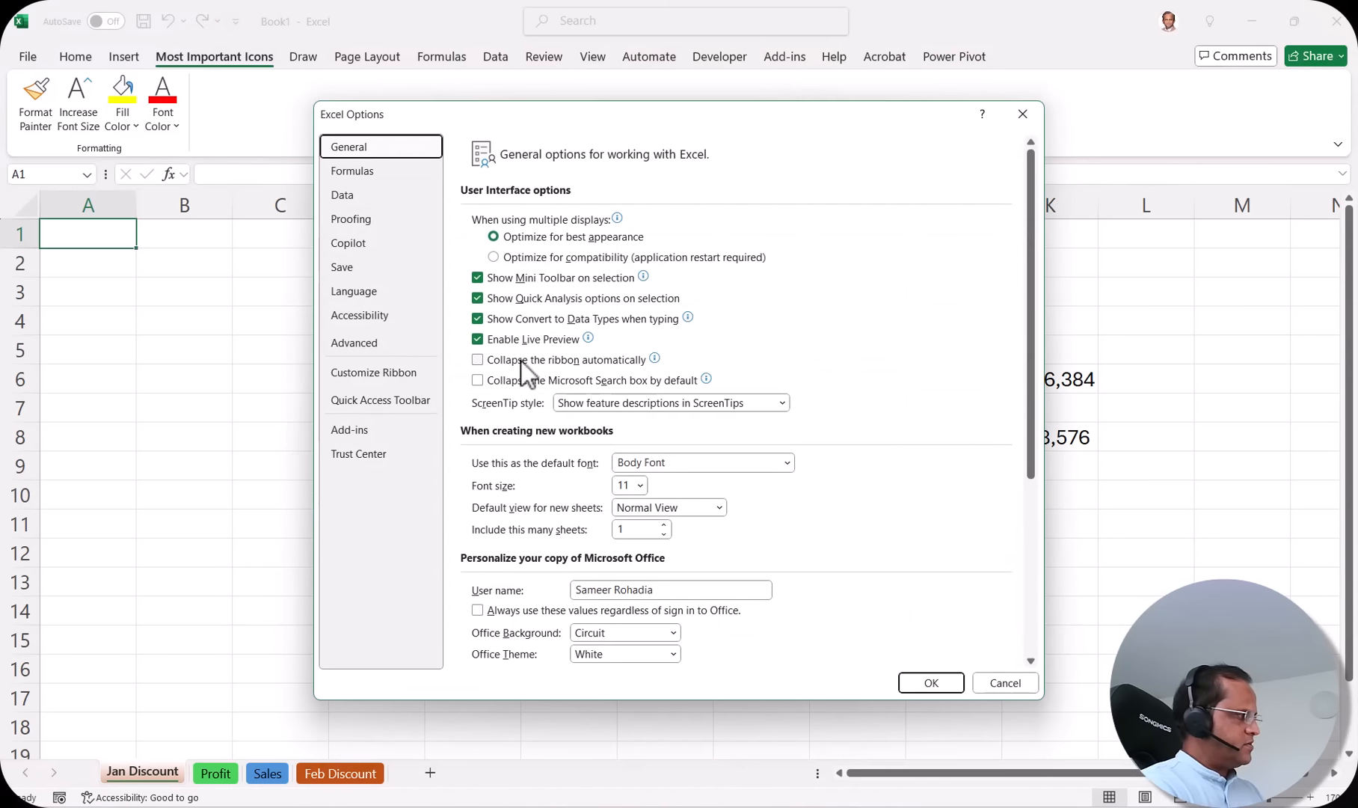
pyautogui.click(355, 378)
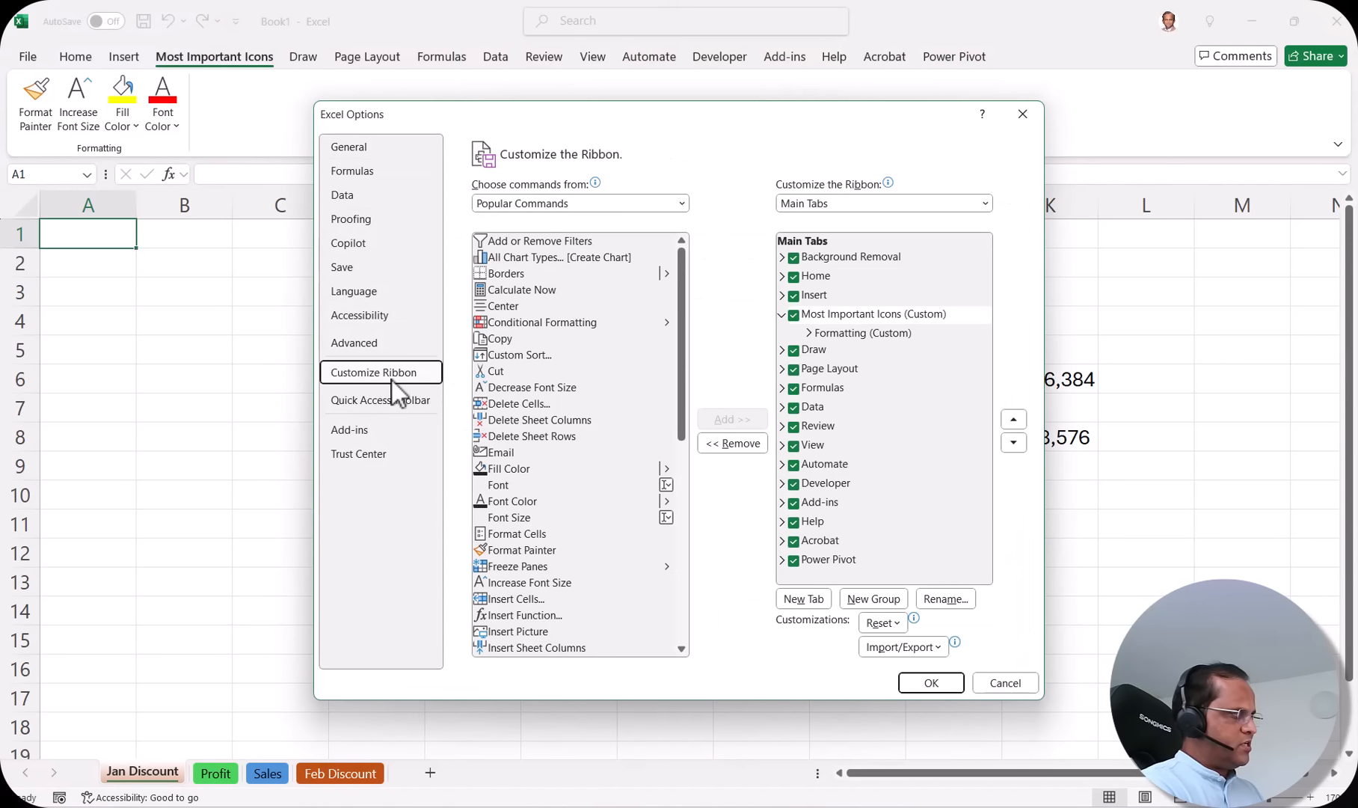
pyautogui.moveTo(607, 112); pyautogui.dragTo(613, 47)
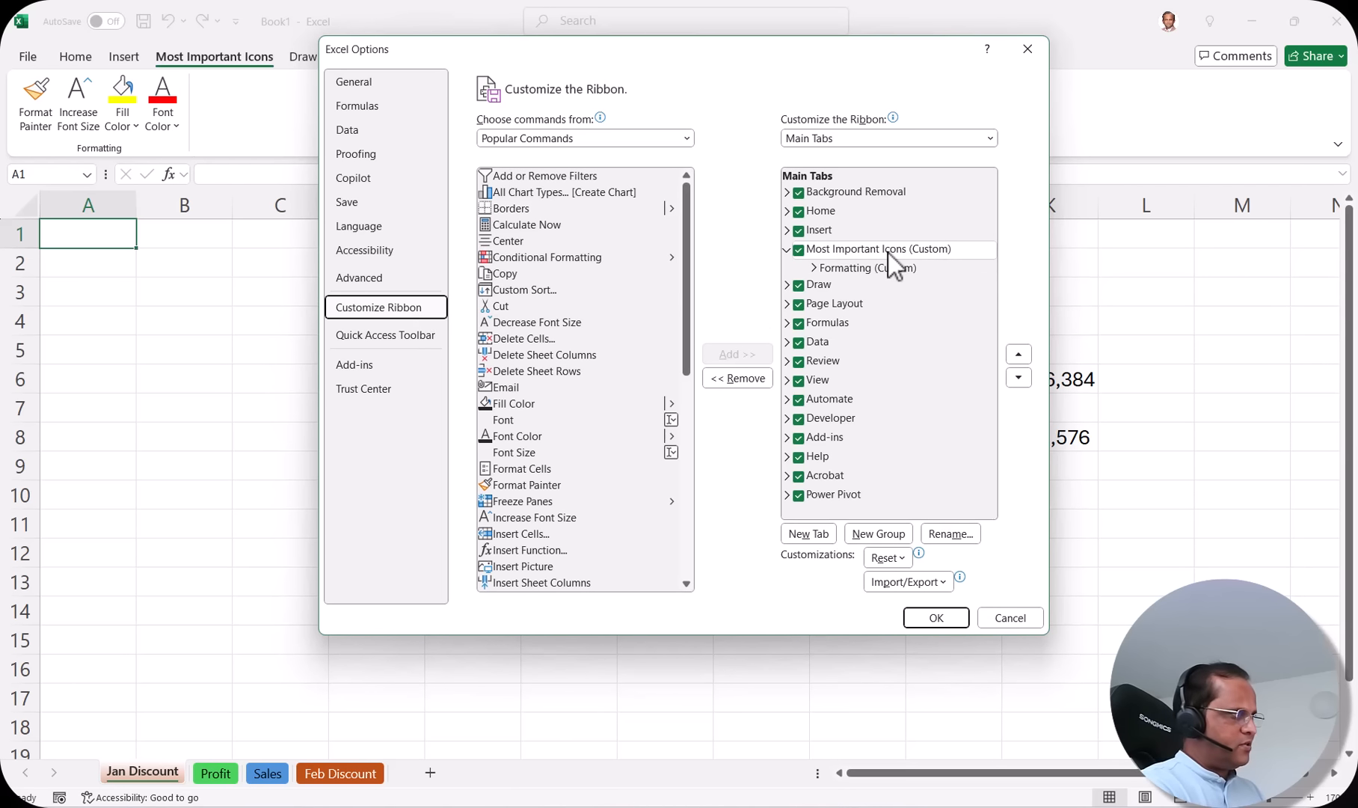
pyautogui.click(856, 252)
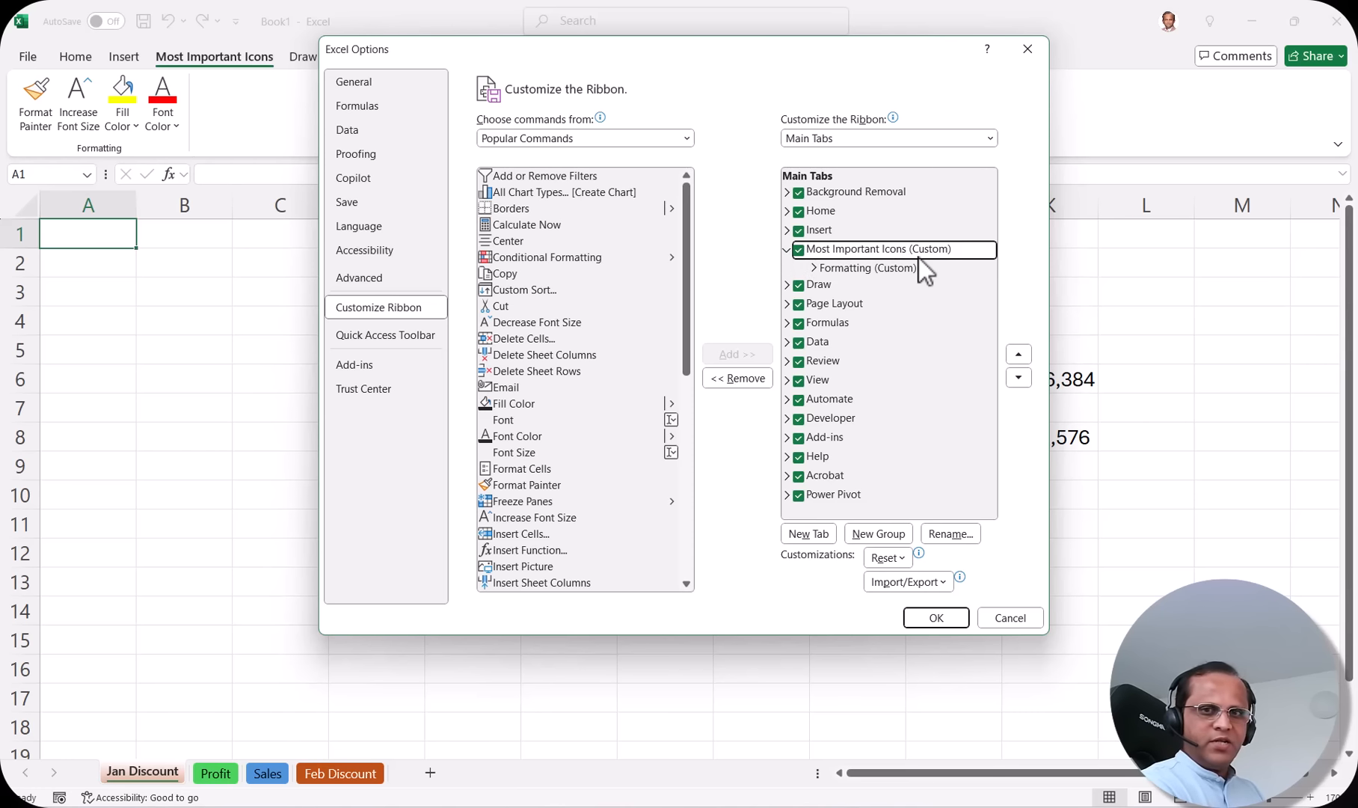
pyautogui.click(738, 378)
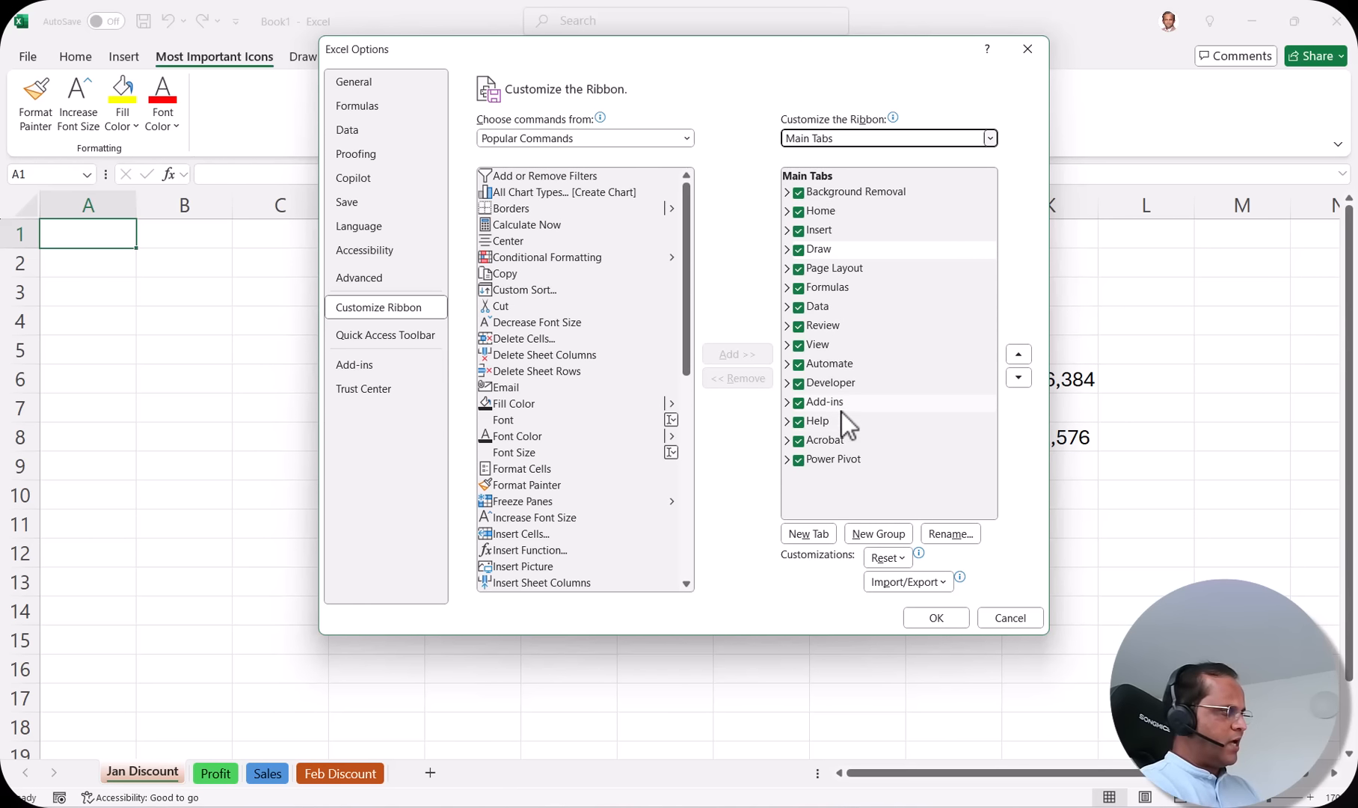
# Step: Set Choose commands from to All Tabs
pyautogui.click(584, 140)
pyautogui.click(573, 235)
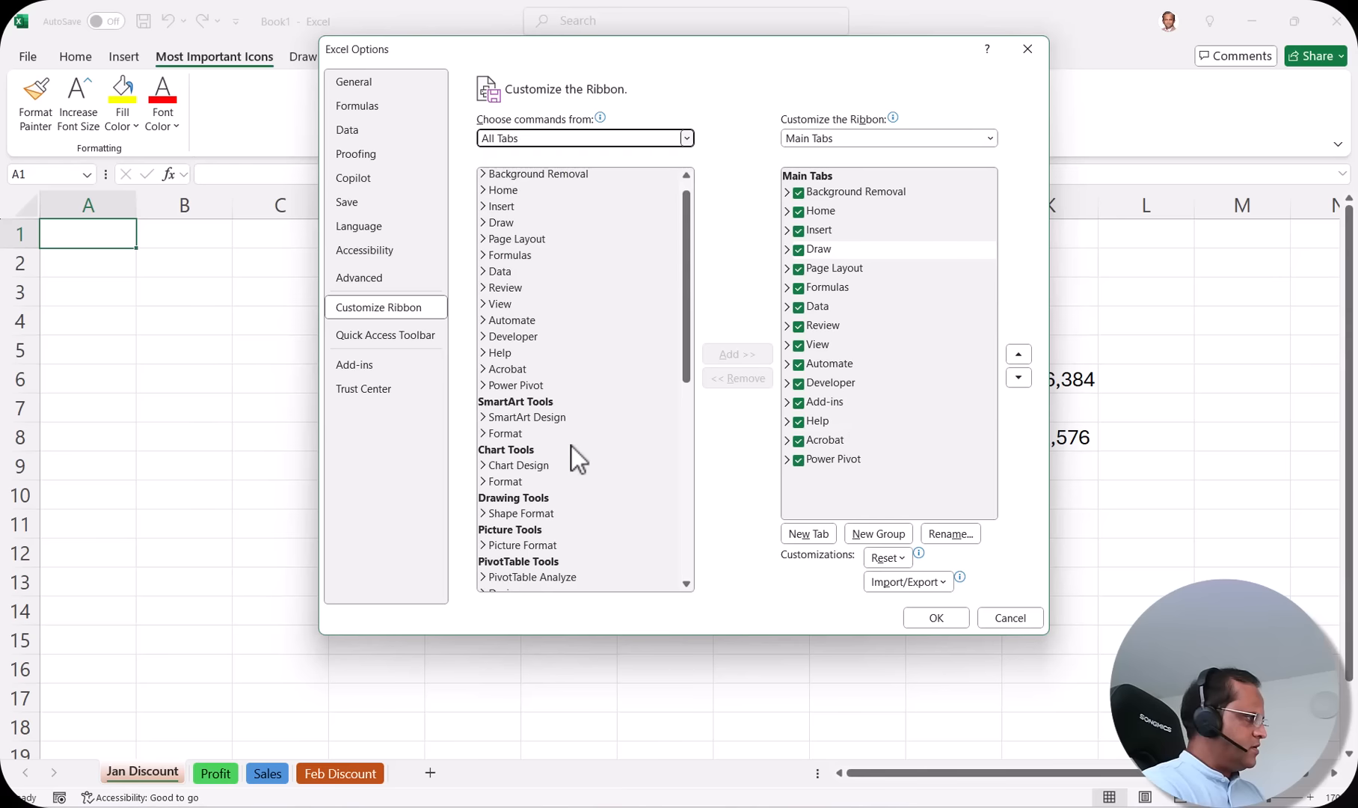
pyautogui.scroll(1, 573, 446)
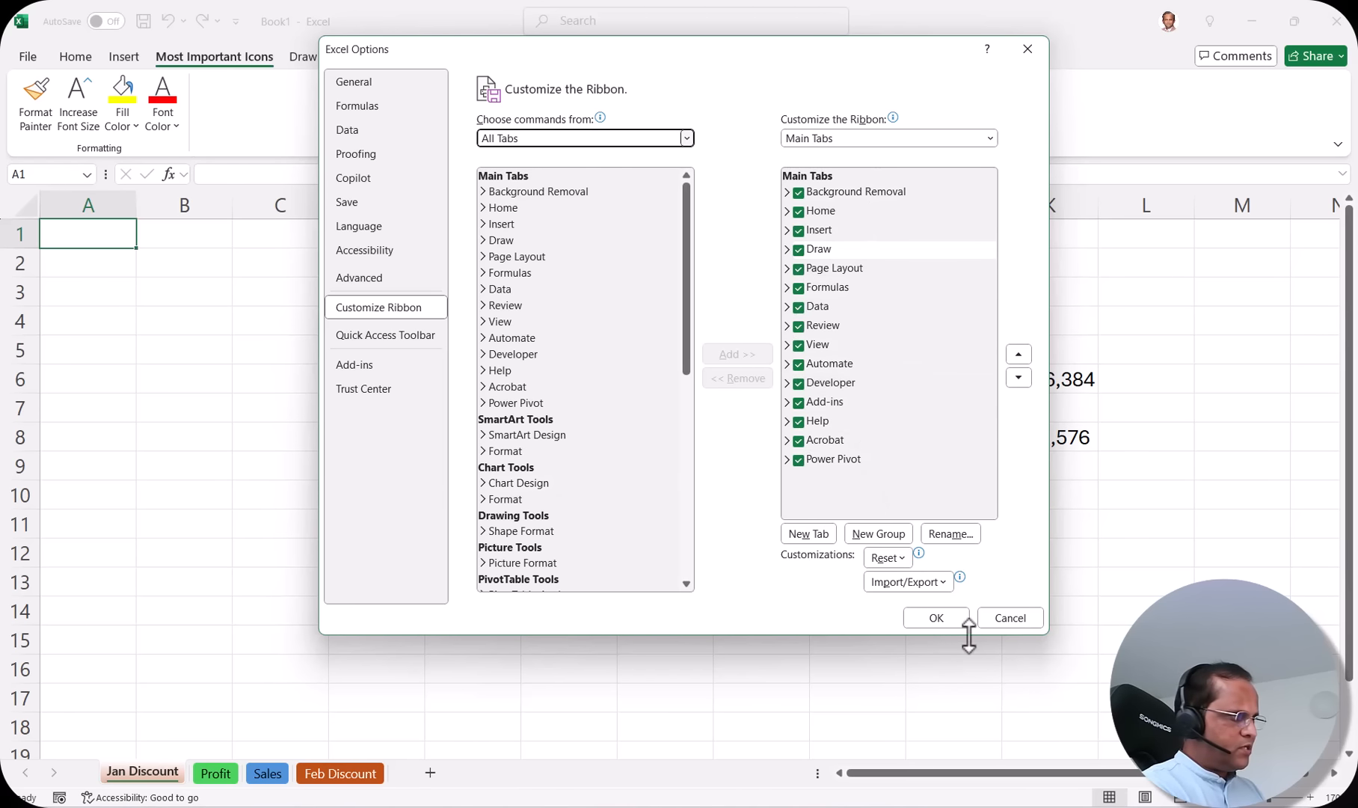
# Step: Confirm Excel Options so the Most Important Icons tab disappears from the ribbon
pyautogui.click(935, 617)
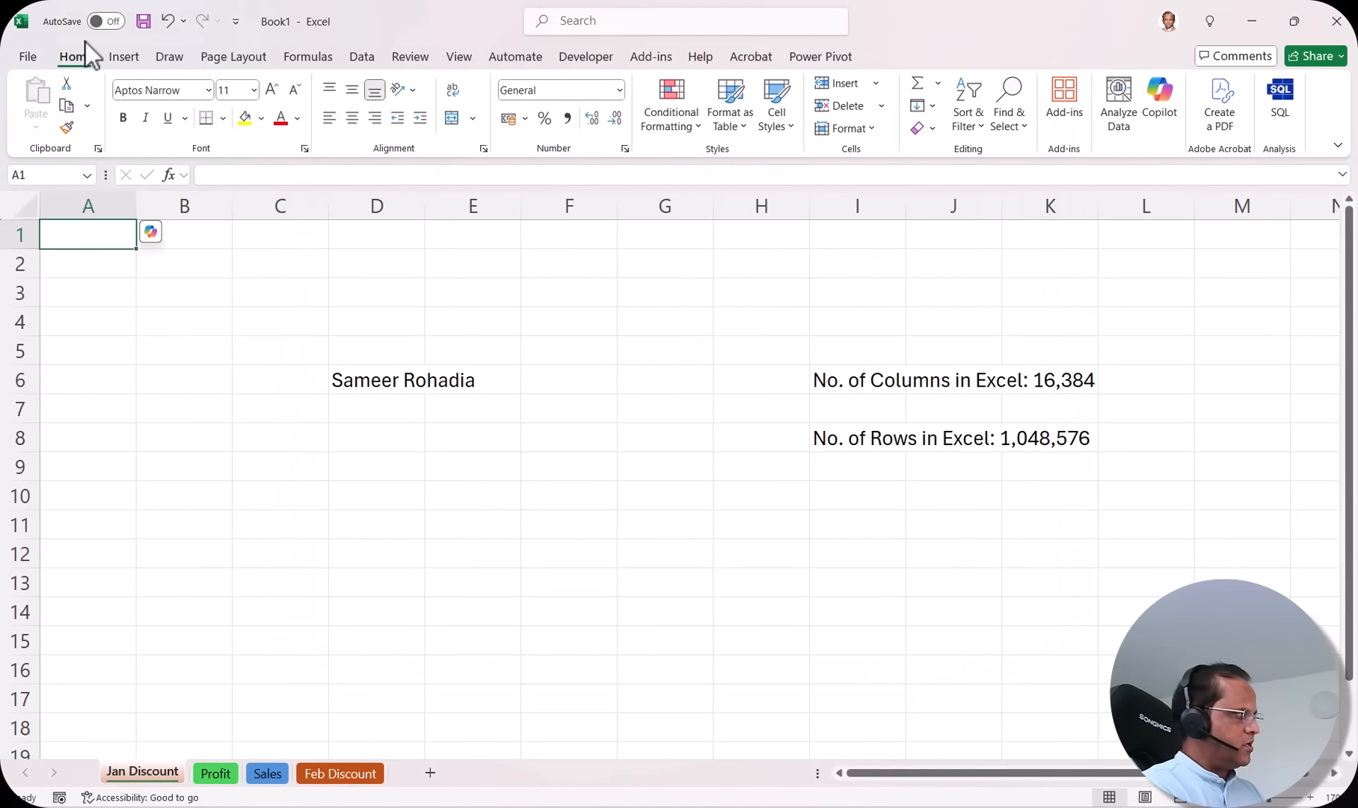